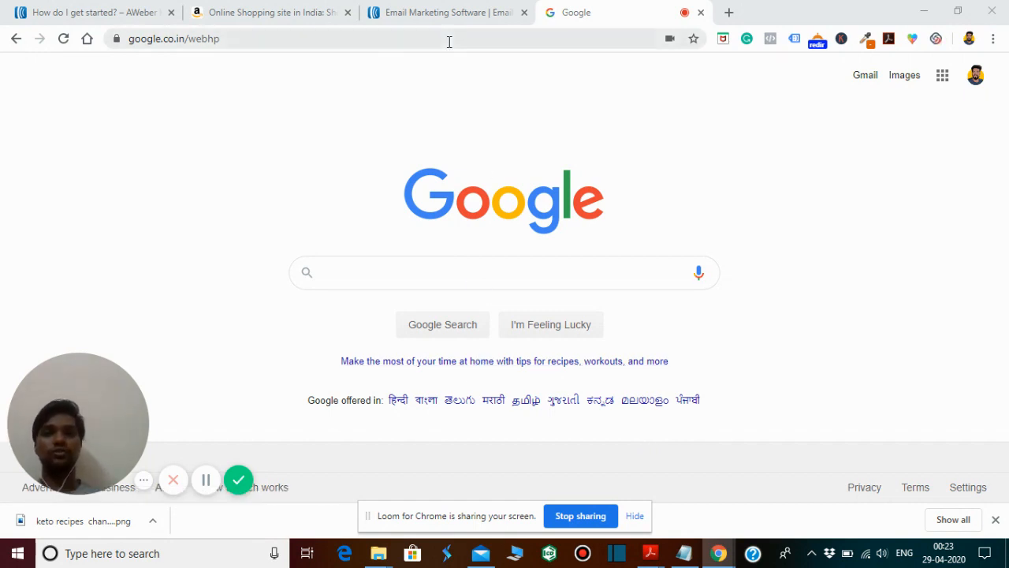
- Switch to the AWeber sign-in page, hide the webcam bubble, and log in with the prefilled account credentials
{"action": "left_click", "coordinate": [438, 17]}
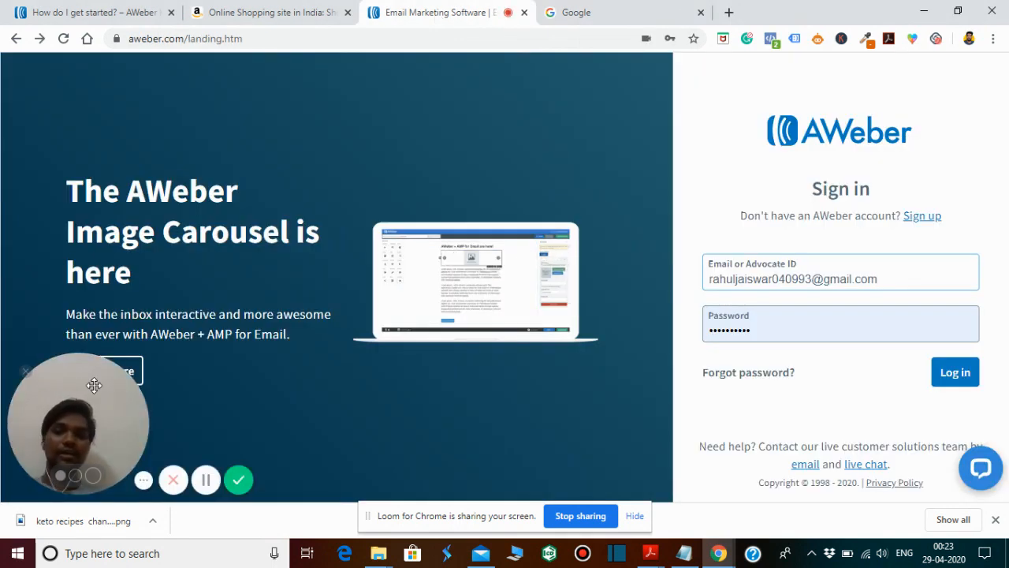
{"action": "left_click", "coordinate": [26, 370]}
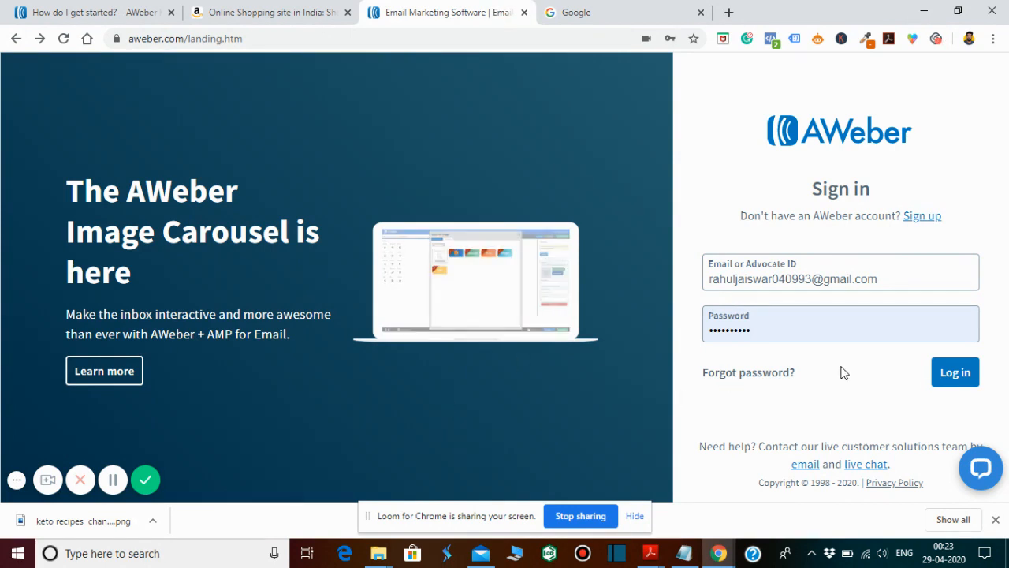
{"action": "left_click", "coordinate": [955, 372]}
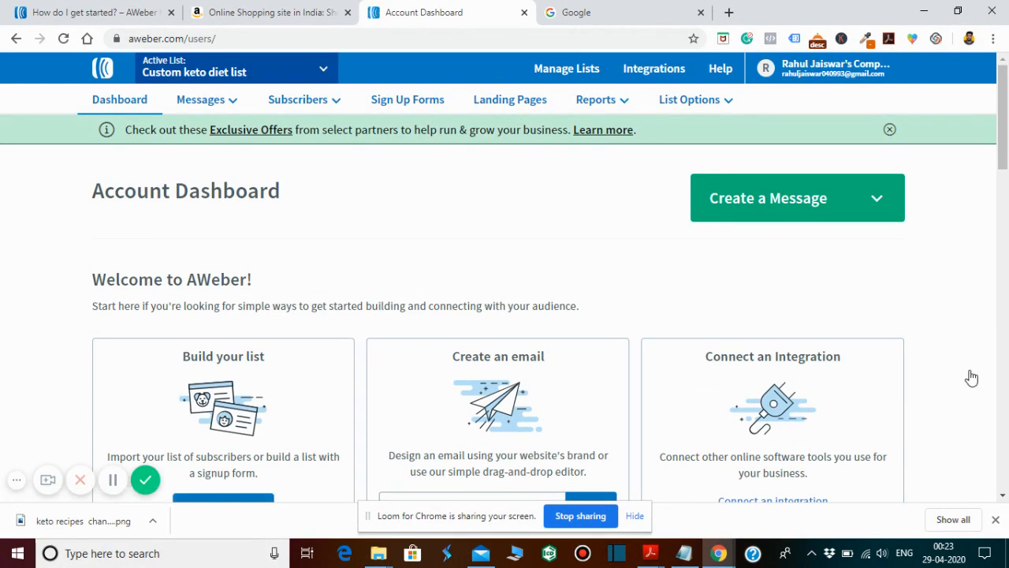
- Create a new landing page in the Custom keto diet list from the Book Promotion template
{"action": "left_click", "coordinate": [513, 102]}
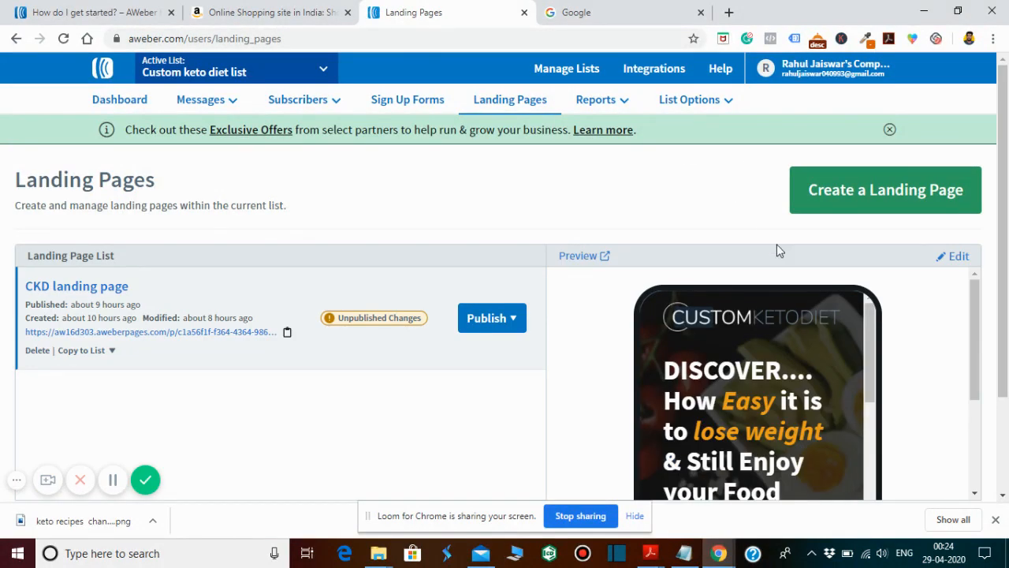
{"action": "left_click", "coordinate": [866, 213]}
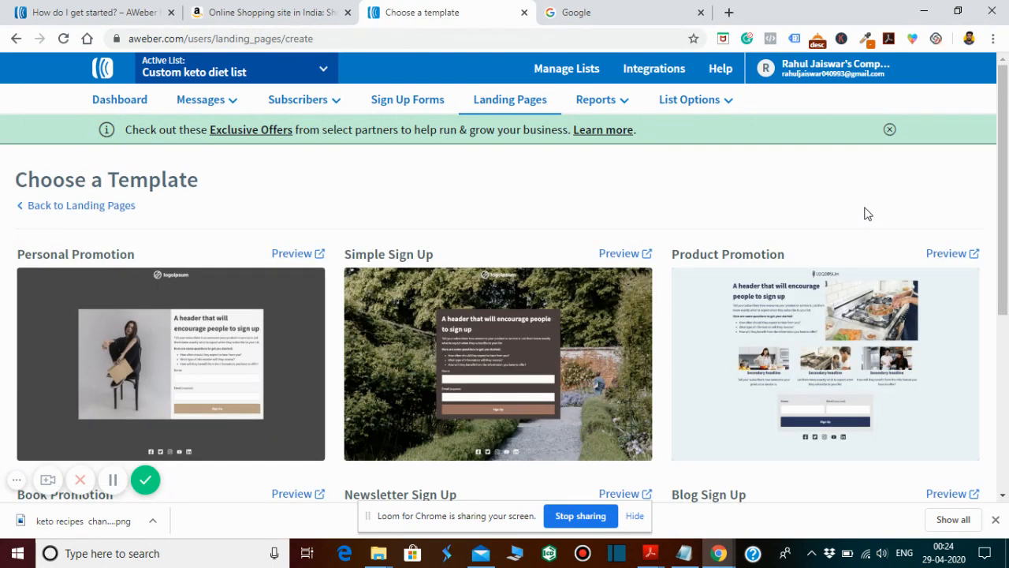
{"action": "scroll", "coordinate": [1005, 195], "scroll_direction": "down", "scroll_amount": 2}
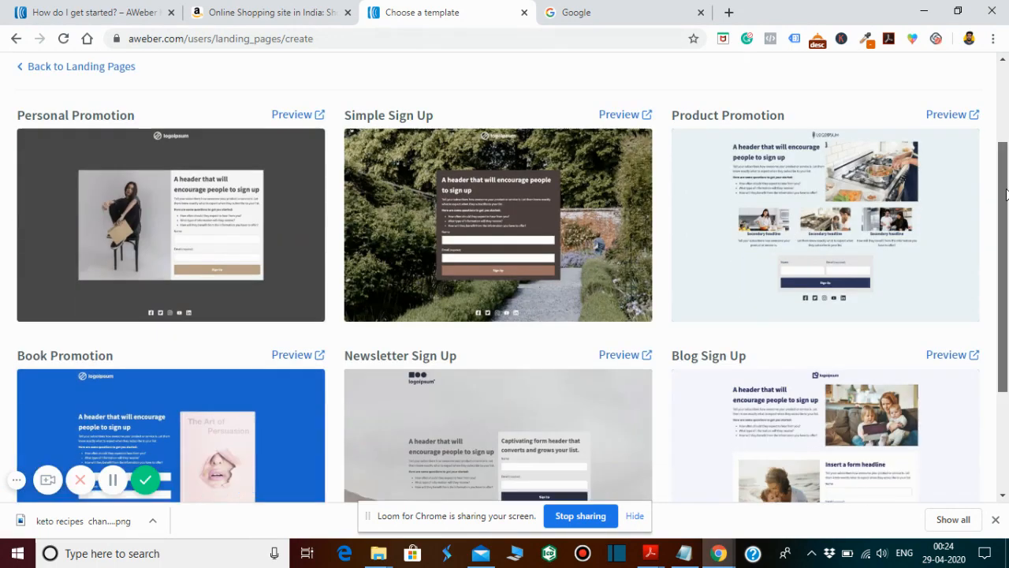
{"action": "left_click_drag", "start_coordinate": [1006, 196], "coordinate": [1007, 252]}
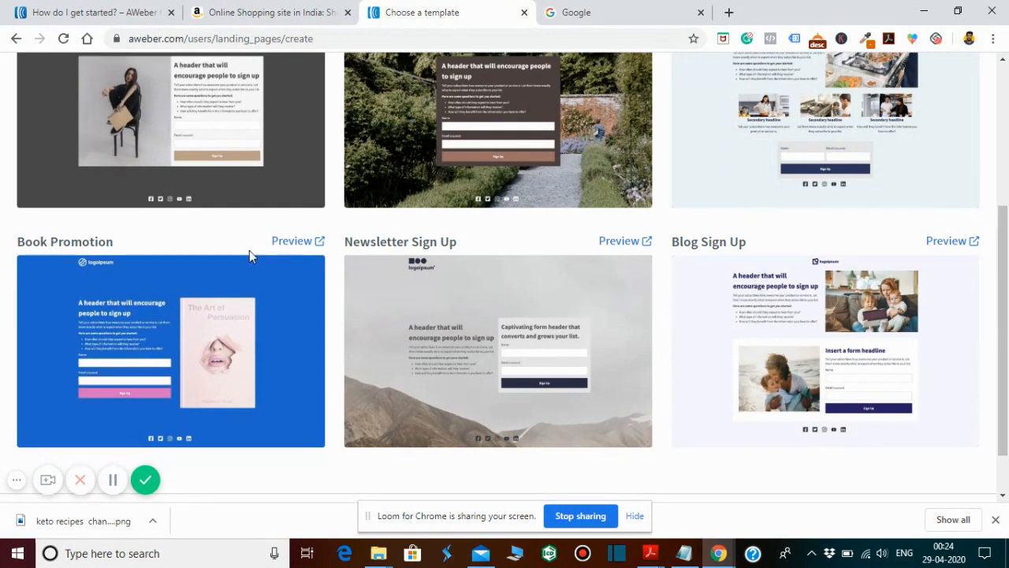
{"action": "mouse_move", "coordinate": [150, 372]}
{"action": "left_click_drag", "start_coordinate": [1006, 199], "coordinate": [1007, 142]}
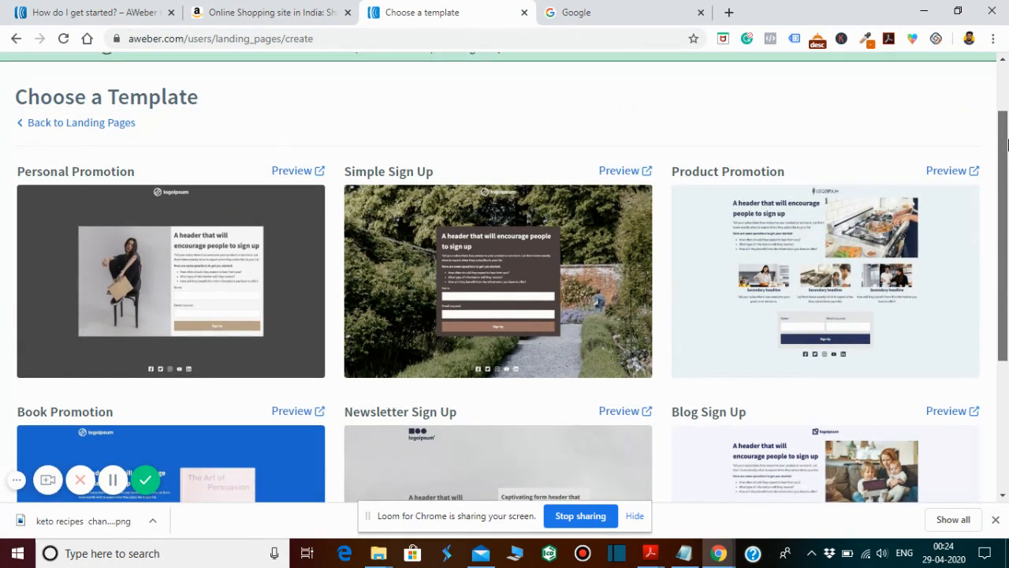
{"action": "scroll", "coordinate": [1007, 142], "scroll_direction": "down", "scroll_amount": 2}
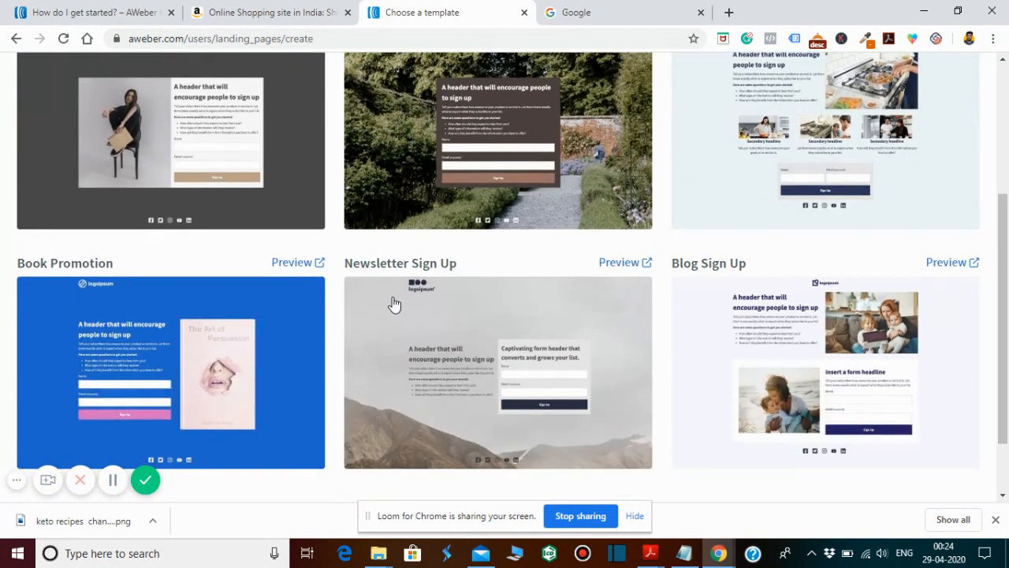
{"action": "left_click", "coordinate": [198, 372]}
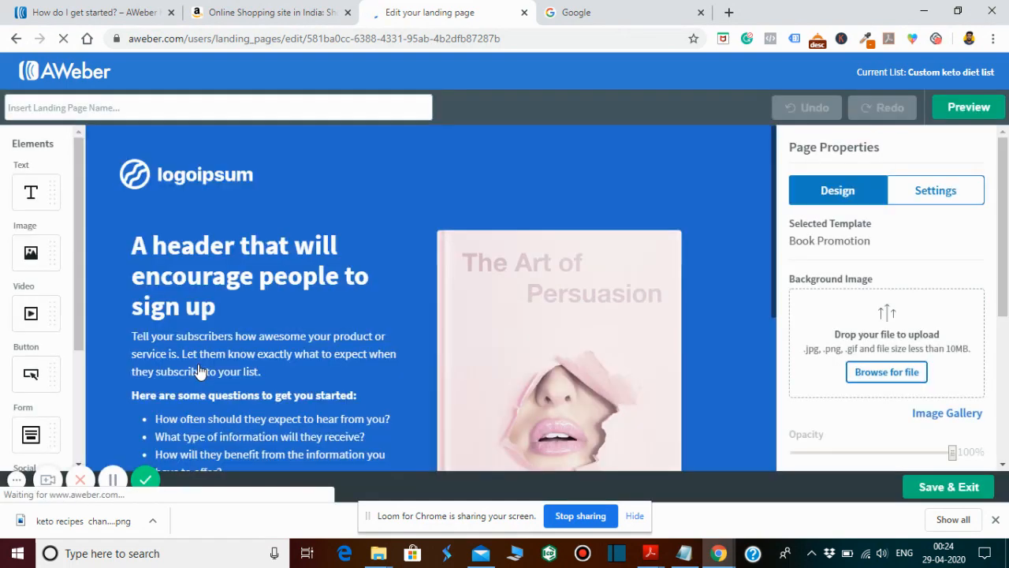
{"action": "mouse_move", "coordinate": [1008, 155]}
{"action": "left_mouse_down"}
{"action": "mouse_move", "coordinate": [1008, 198]}
{"action": "mouse_move", "coordinate": [1008, 164]}
{"action": "left_mouse_up"}
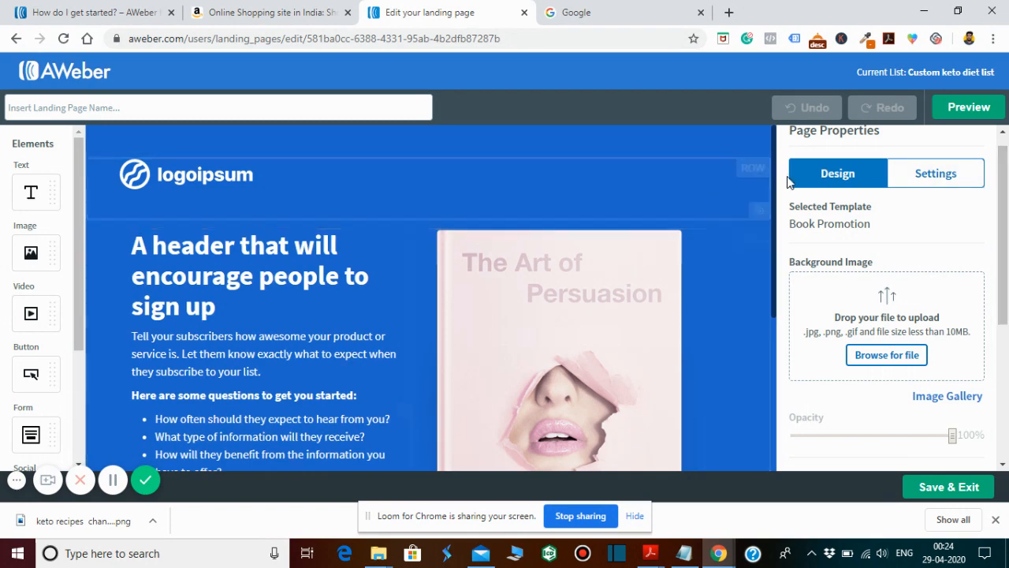
{"action": "left_click_drag", "start_coordinate": [775, 184], "coordinate": [791, 138]}
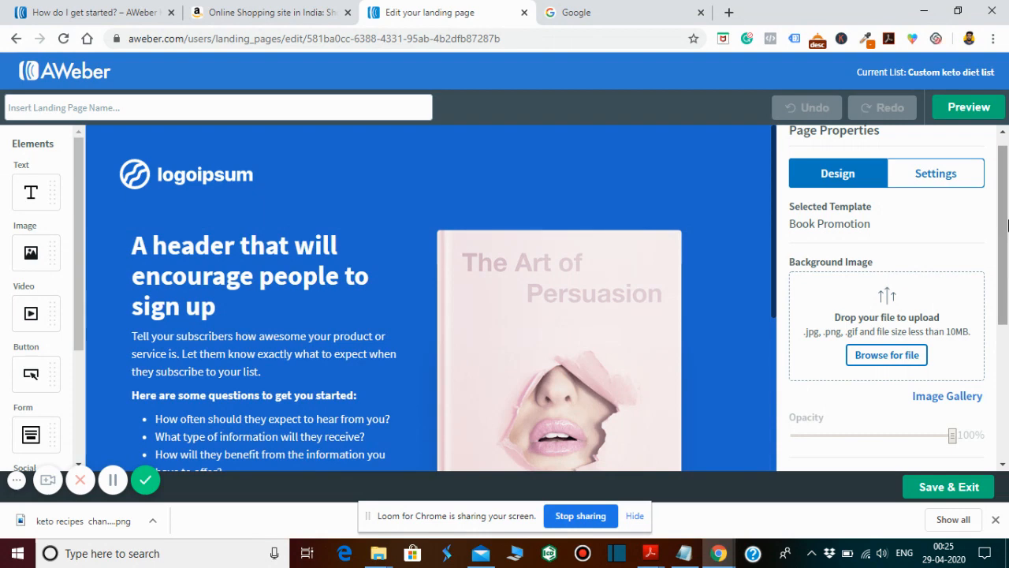
{"action": "scroll", "coordinate": [1003, 181], "scroll_direction": "up", "scroll_amount": 1}
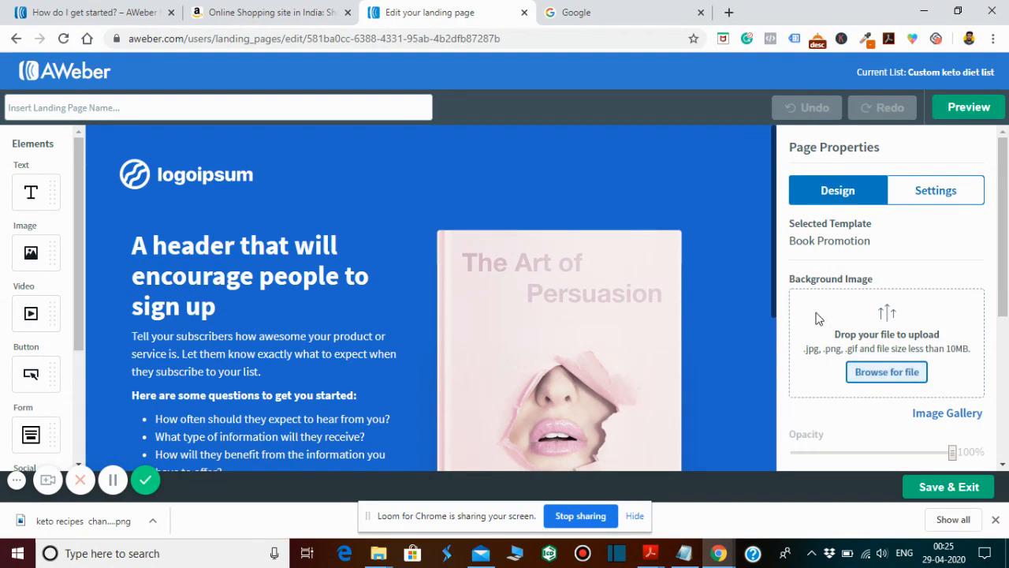
- Upload the dark tomato, avocado and egg picture from the E: drive's miscellaneous images folder as the page's background image
{"action": "left_click", "coordinate": [880, 381]}
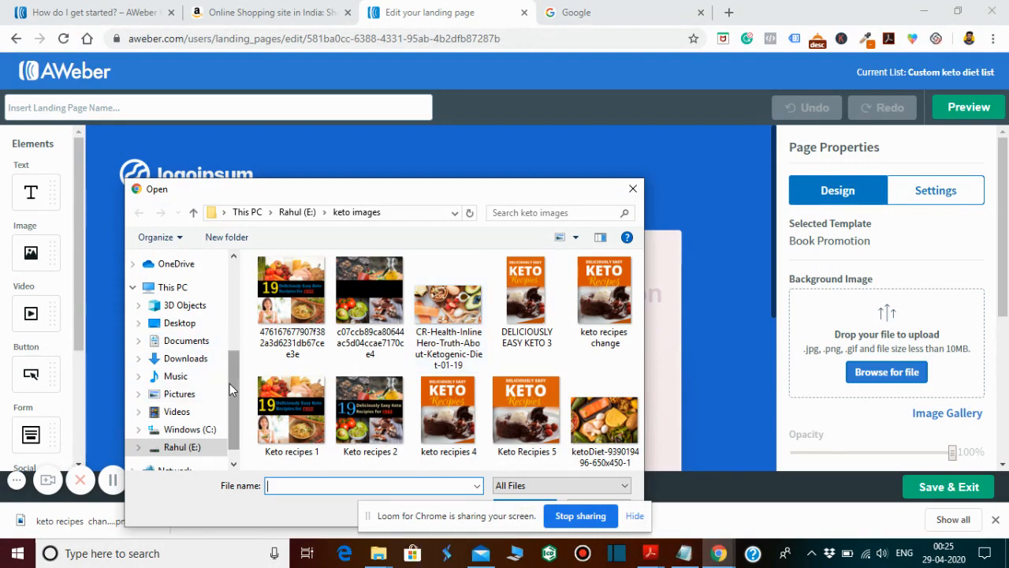
{"action": "scroll", "coordinate": [229, 383], "scroll_direction": "down", "scroll_amount": 1}
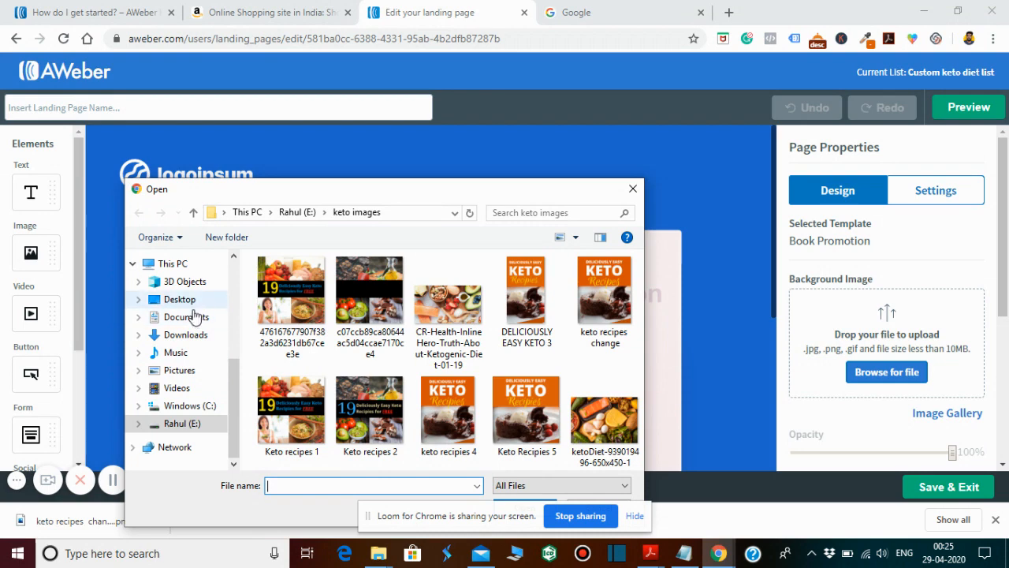
{"action": "left_click_drag", "start_coordinate": [232, 380], "coordinate": [234, 319]}
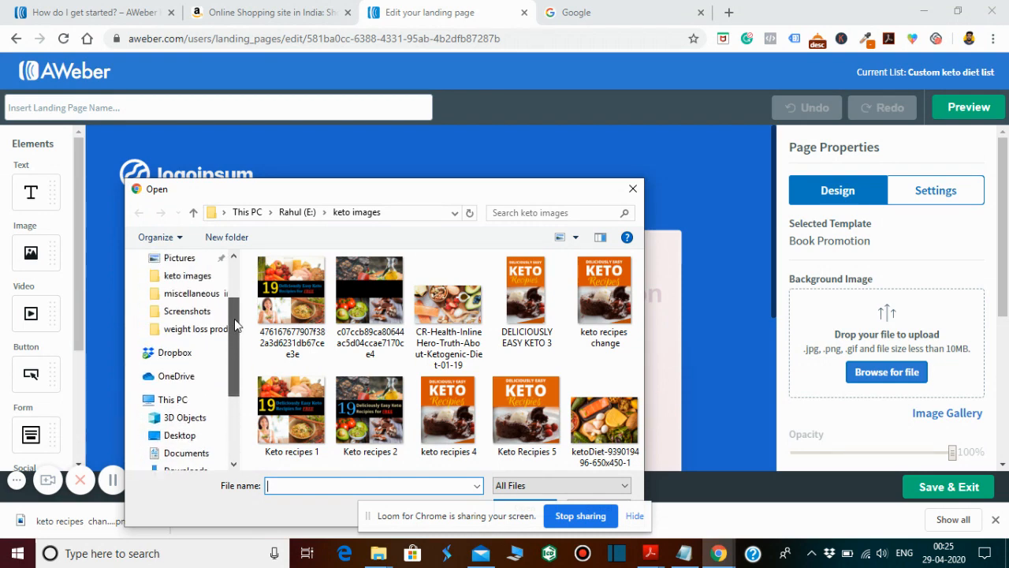
{"action": "left_click", "coordinate": [202, 280]}
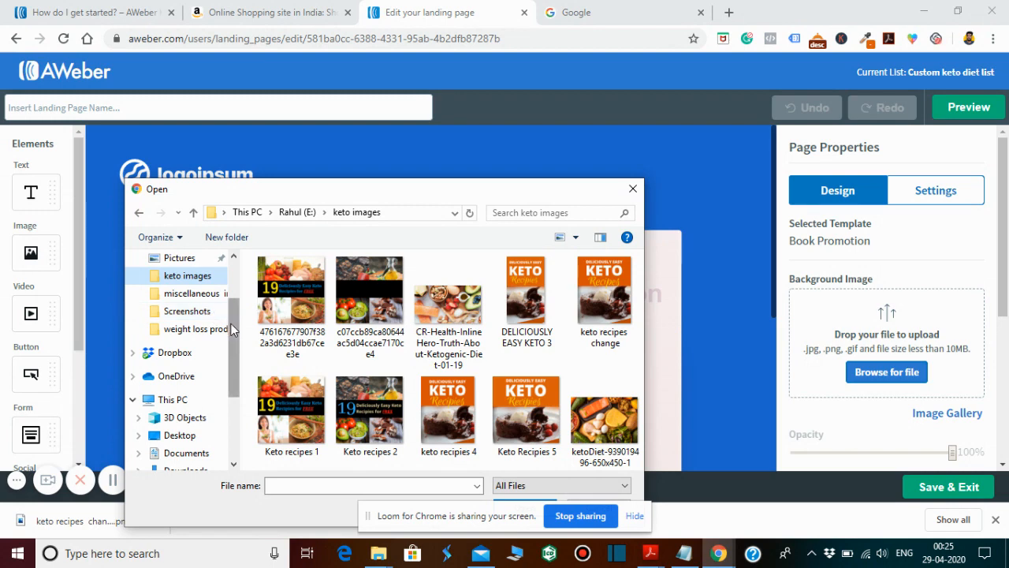
{"action": "scroll", "coordinate": [230, 348], "scroll_direction": "down", "scroll_amount": 1}
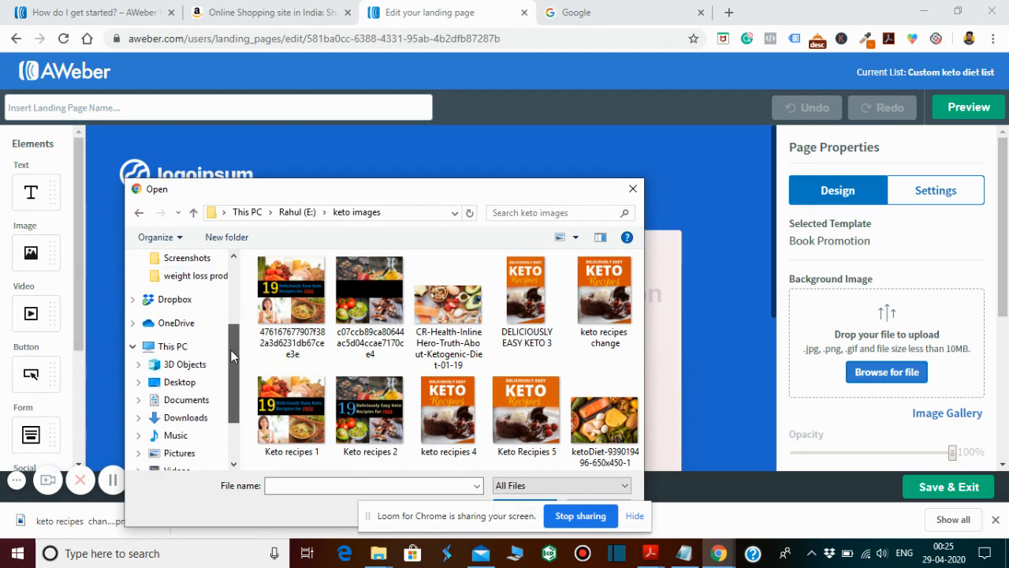
{"action": "left_click_drag", "start_coordinate": [230, 349], "coordinate": [241, 274]}
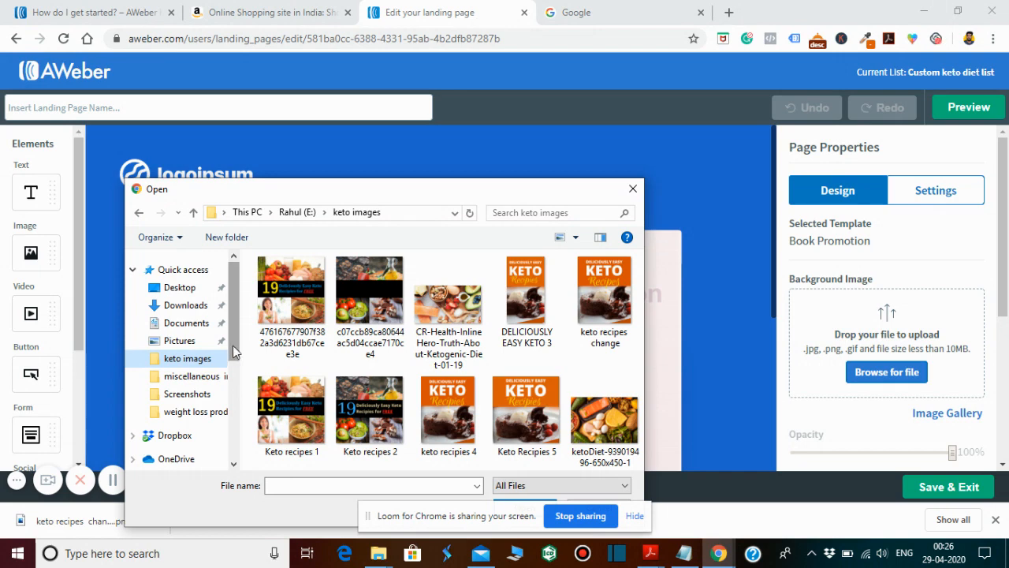
{"action": "left_click_drag", "start_coordinate": [235, 352], "coordinate": [233, 406]}
{"action": "left_click_drag", "start_coordinate": [234, 419], "coordinate": [234, 431]}
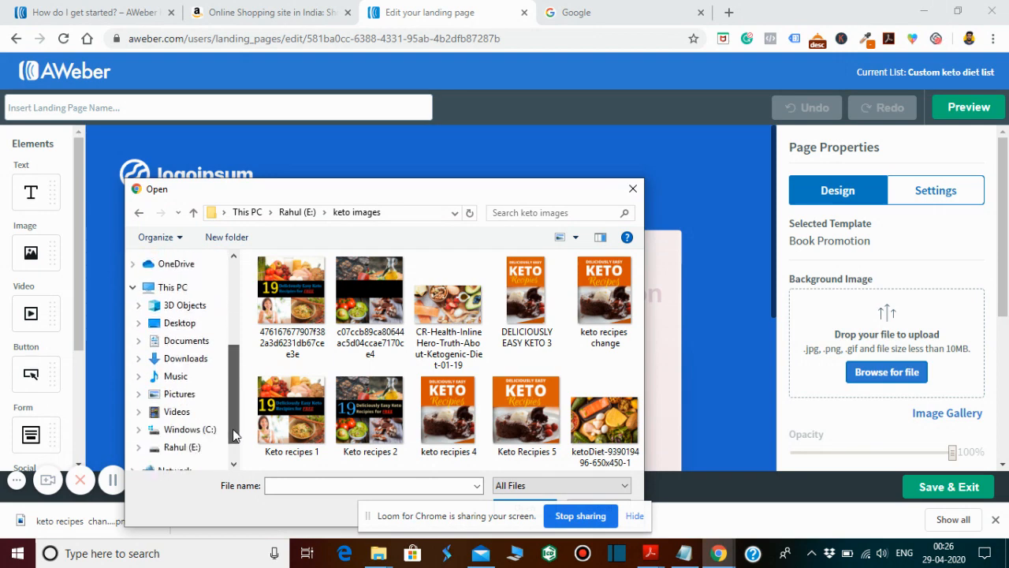
{"action": "left_click", "coordinate": [197, 447]}
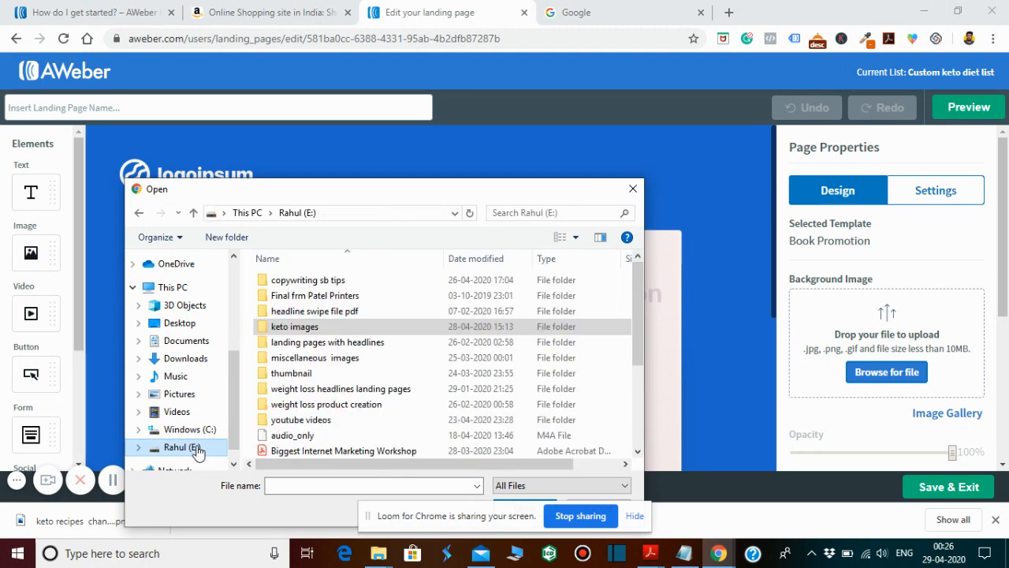
{"action": "double_click", "coordinate": [327, 362]}
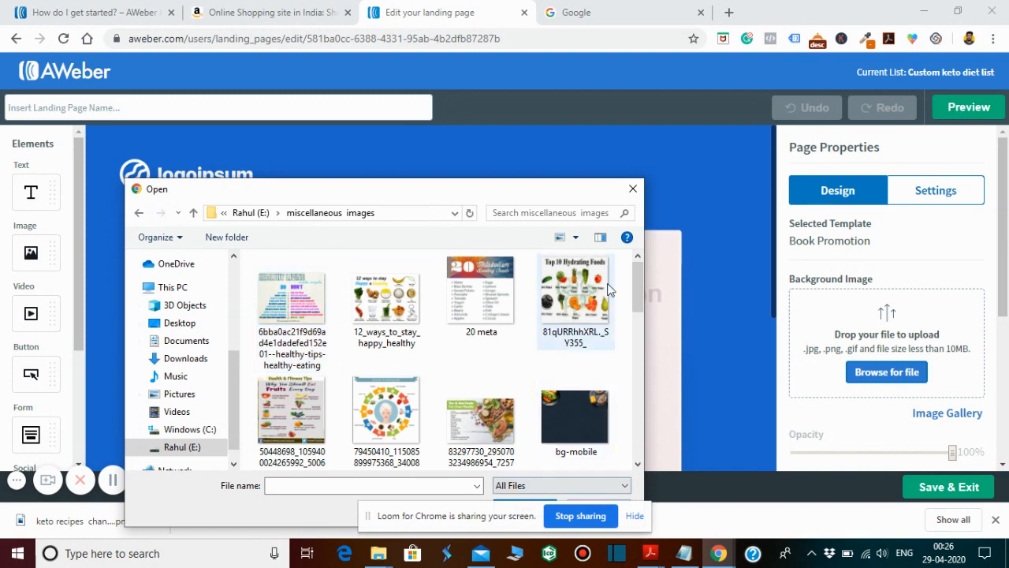
{"action": "left_click_drag", "start_coordinate": [637, 277], "coordinate": [640, 406]}
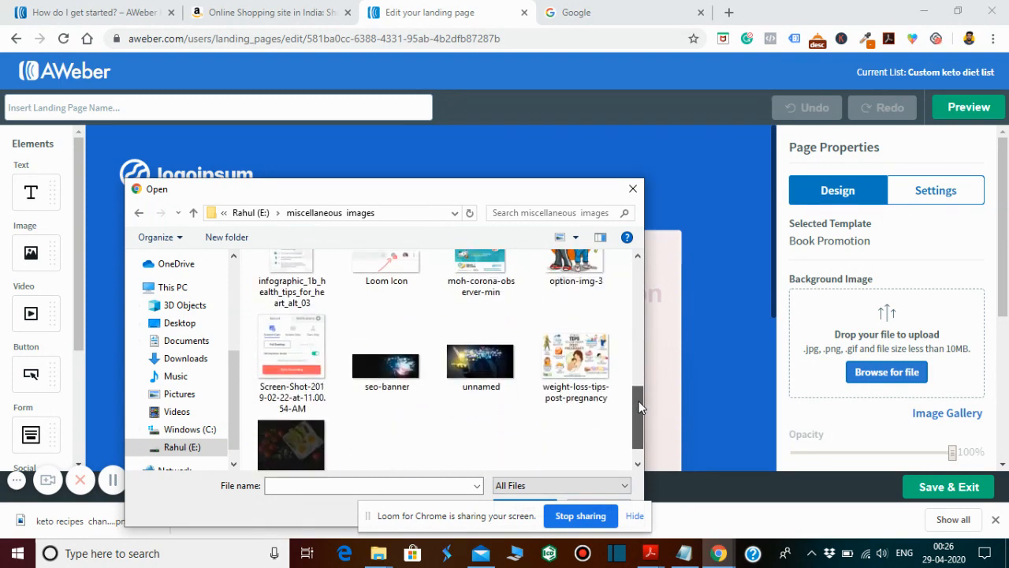
{"action": "double_click", "coordinate": [311, 443]}
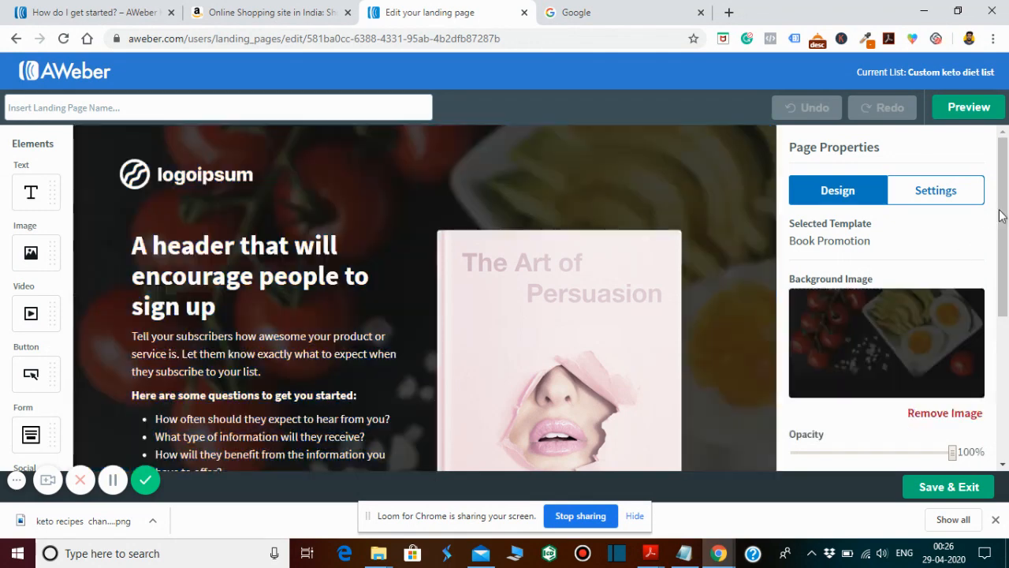
- Replace the placeholder logo in the header row with the PNG file named logo from the Desktop
{"action": "scroll", "coordinate": [1007, 207], "scroll_direction": "down", "scroll_amount": 1}
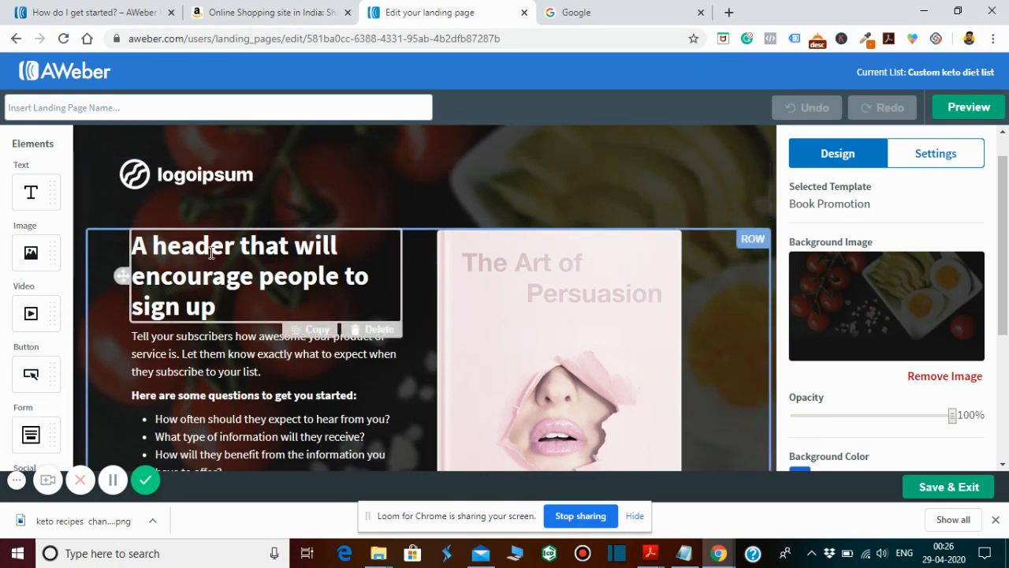
{"action": "left_click", "coordinate": [188, 181]}
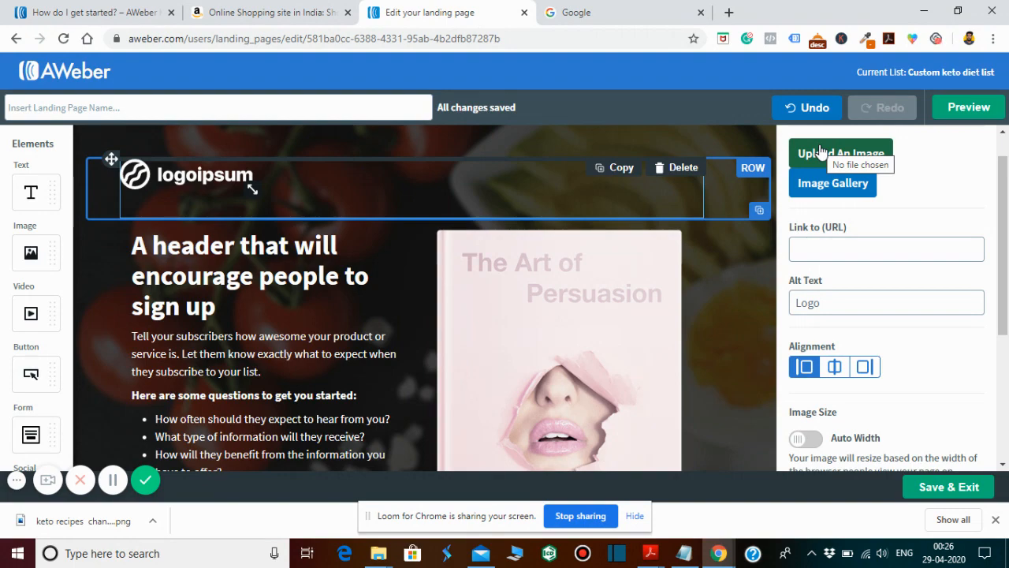
{"action": "left_click", "coordinate": [820, 153]}
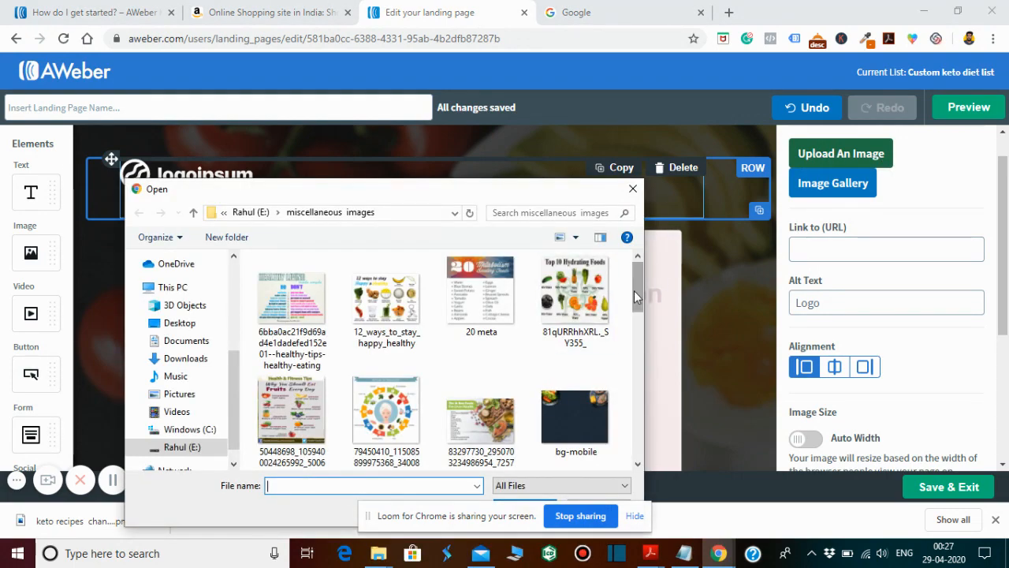
{"action": "left_click", "coordinate": [183, 324]}
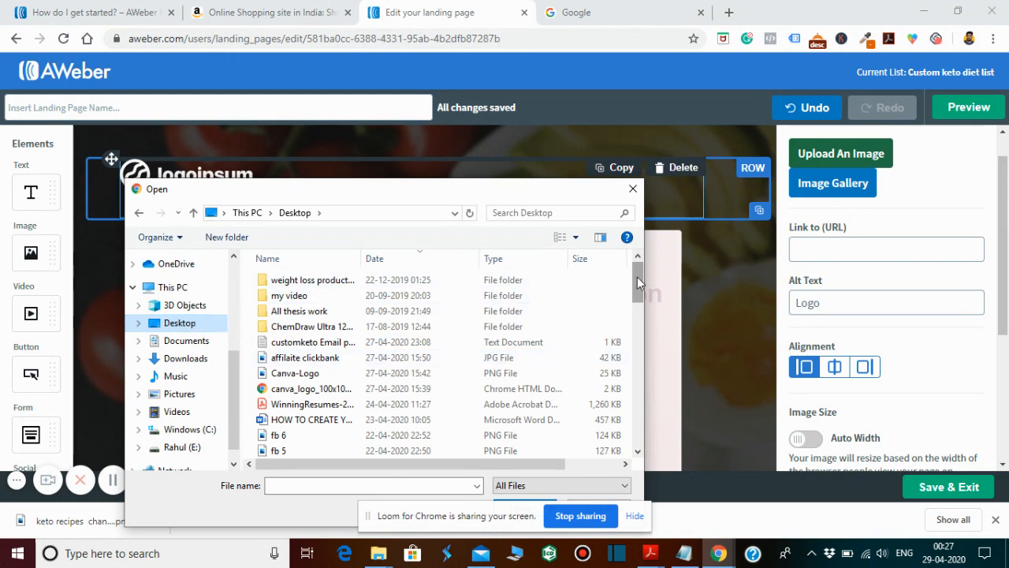
{"action": "left_click_drag", "start_coordinate": [637, 277], "coordinate": [634, 325]}
{"action": "left_click", "coordinate": [323, 356]}
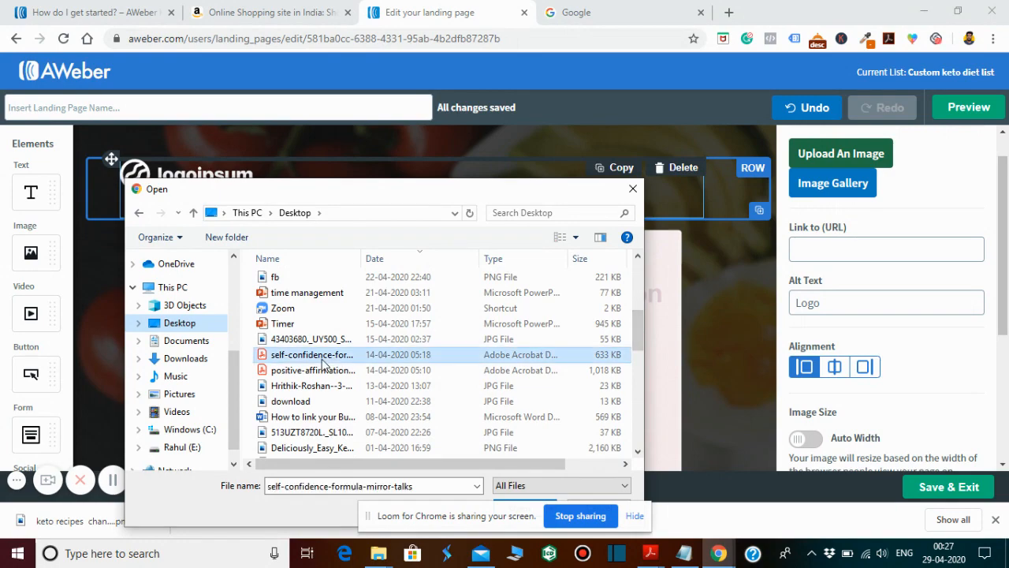
{"action": "scroll", "coordinate": [308, 378], "scroll_direction": "down", "scroll_amount": 5}
{"action": "left_click", "coordinate": [277, 404]}
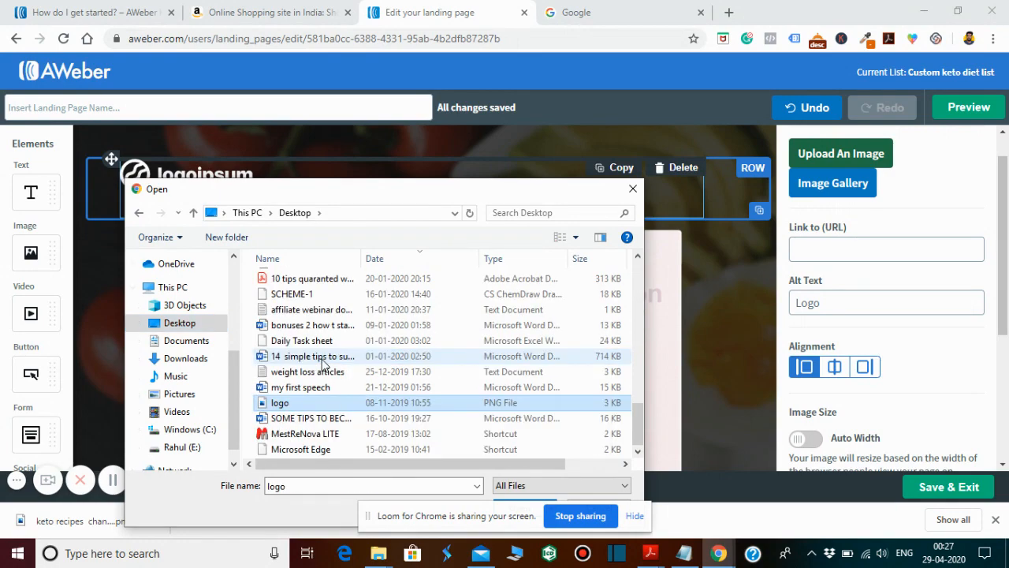
{"action": "double_click", "coordinate": [277, 405]}
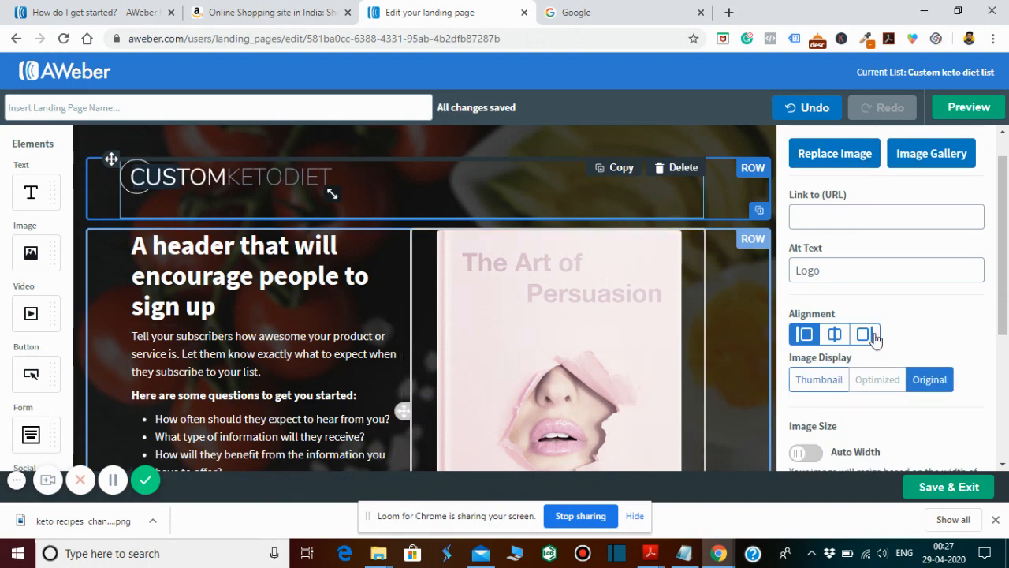
- Center the logo in the header row and reduce its width to 228 px
{"action": "left_click_drag", "start_coordinate": [1004, 270], "coordinate": [1007, 251]}
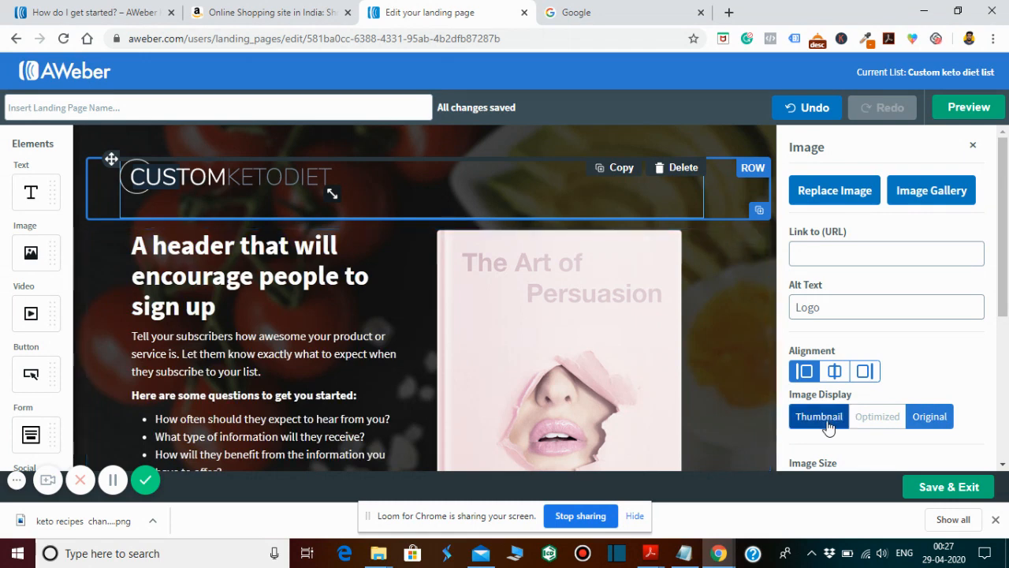
{"action": "left_click", "coordinate": [835, 376]}
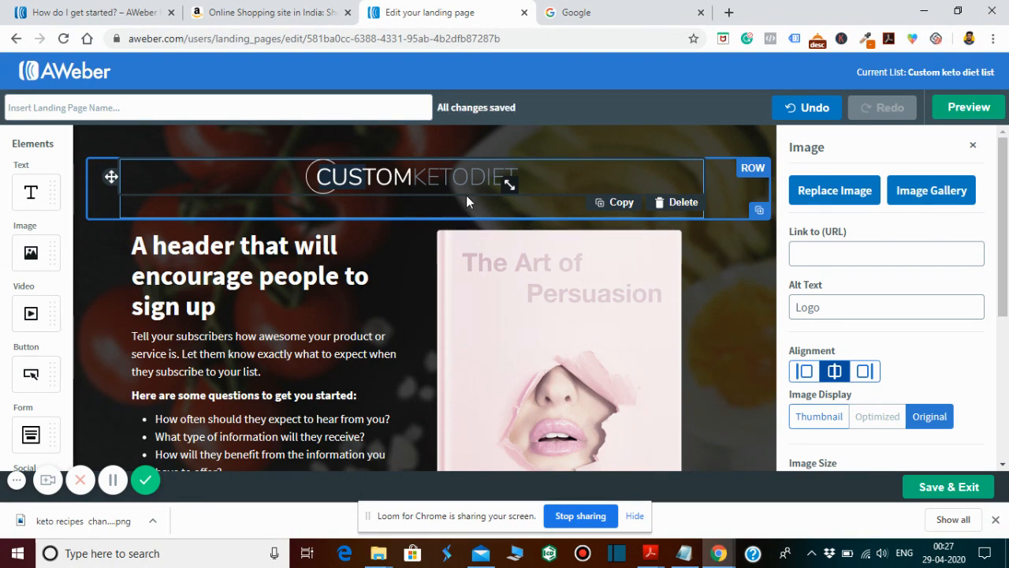
{"action": "left_click_drag", "start_coordinate": [1006, 207], "coordinate": [1007, 306]}
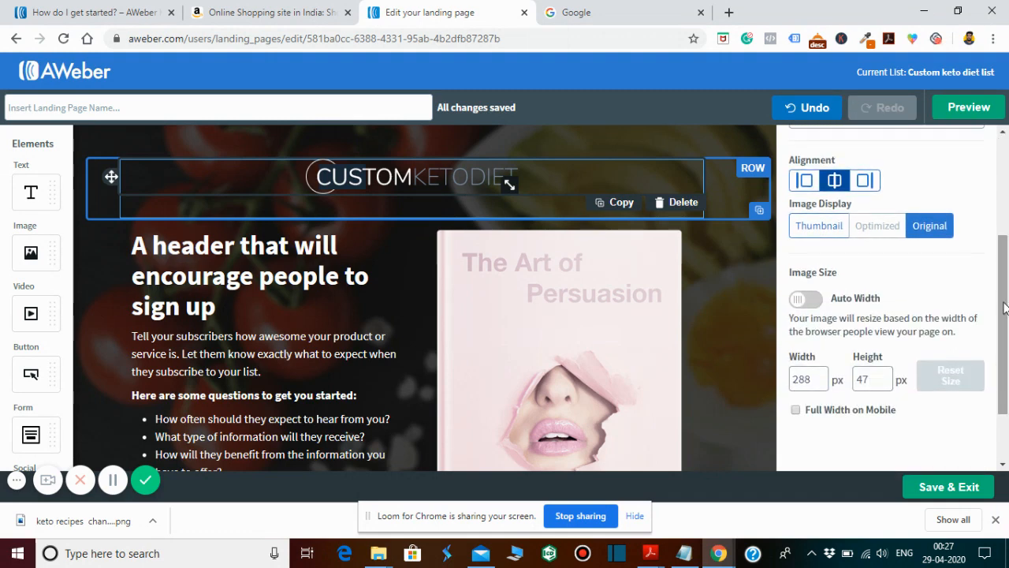
{"action": "left_click", "coordinate": [821, 376]}
{"action": "left_click", "coordinate": [821, 376]}
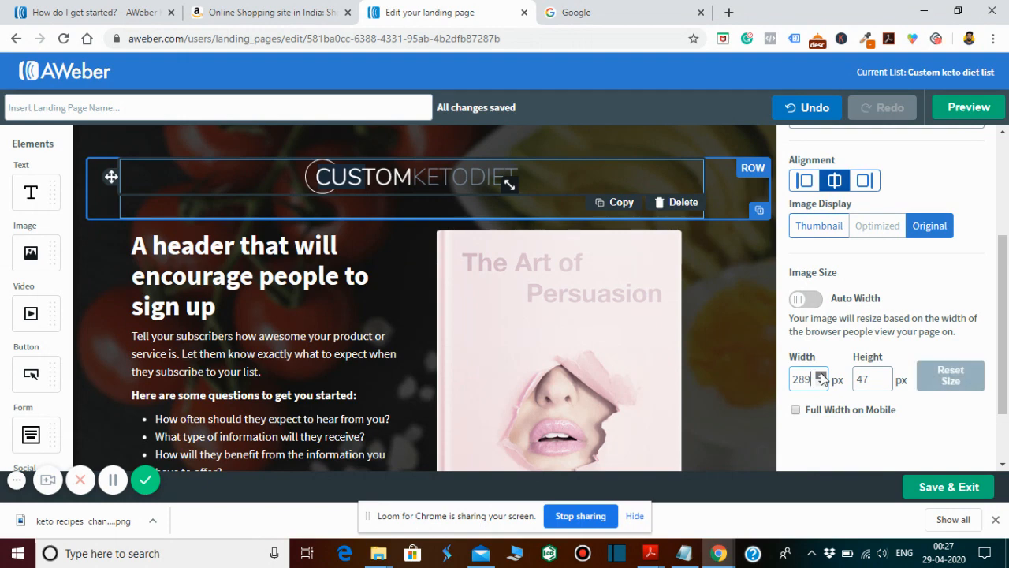
{"action": "left_click", "coordinate": [821, 376]}
{"action": "left_click", "coordinate": [821, 376]}
{"action": "double_click", "coordinate": [821, 383]}
{"action": "double_click", "coordinate": [821, 383]}
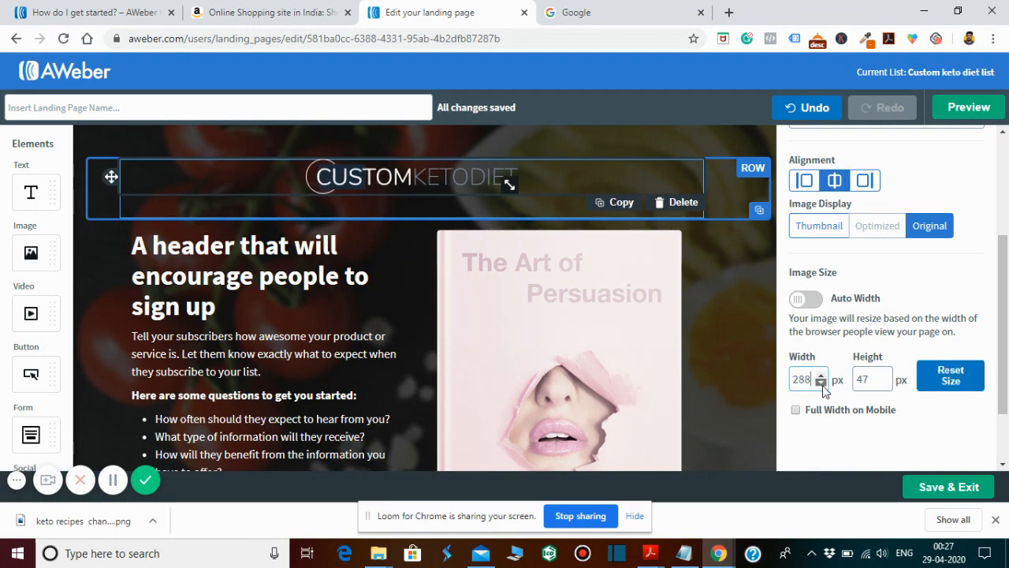
{"action": "double_click", "coordinate": [821, 383]}
{"action": "double_click", "coordinate": [820, 383]}
{"action": "double_click", "coordinate": [820, 383]}
{"action": "double_click", "coordinate": [821, 384]}
{"action": "double_click", "coordinate": [821, 383]}
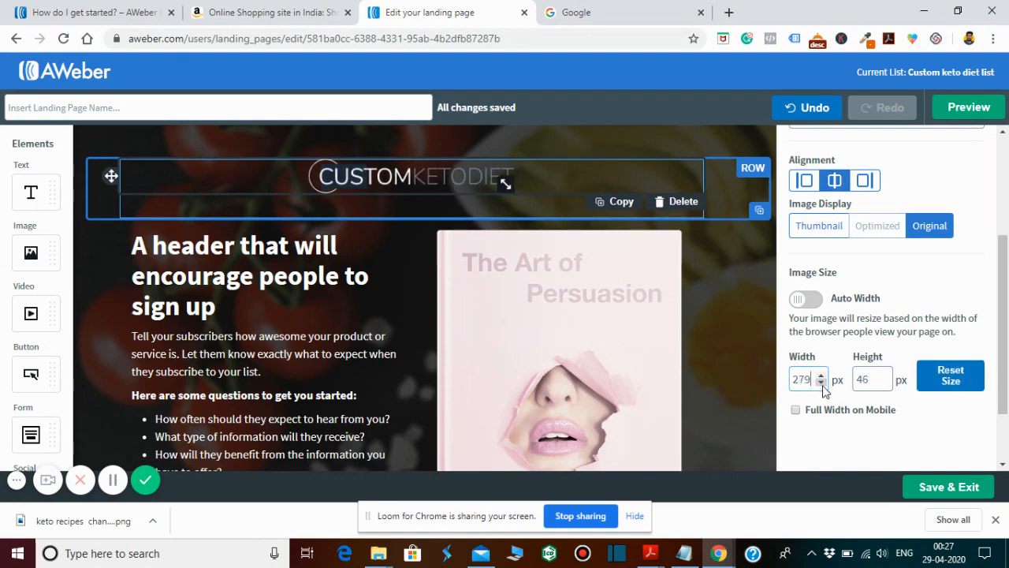
{"action": "double_click", "coordinate": [821, 383]}
{"action": "double_click", "coordinate": [820, 384]}
{"action": "double_click", "coordinate": [821, 383]}
{"action": "double_click", "coordinate": [821, 383]}
{"action": "double_click", "coordinate": [820, 383]}
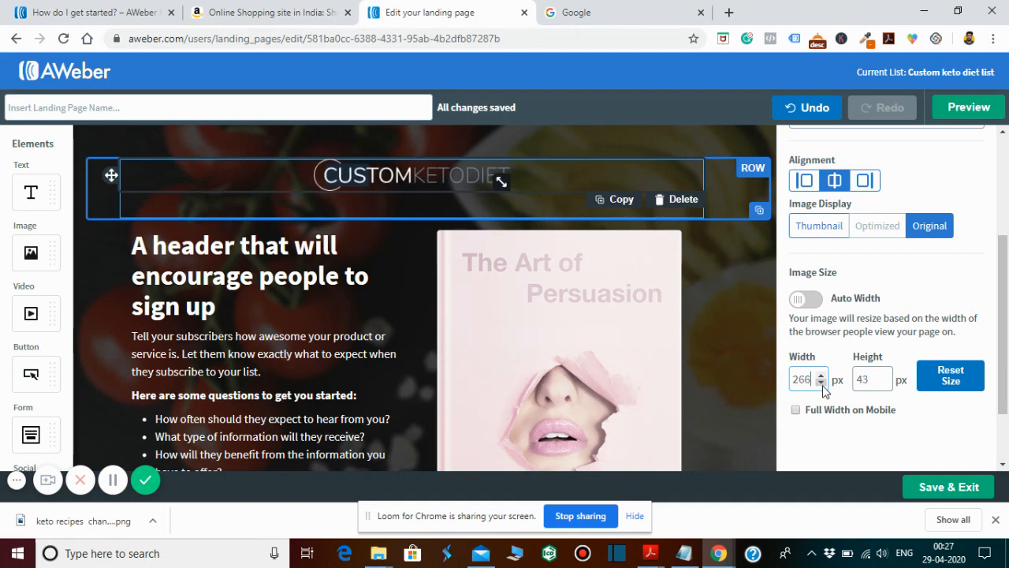
{"action": "double_click", "coordinate": [821, 383]}
{"action": "double_click", "coordinate": [821, 383]}
{"action": "double_click", "coordinate": [821, 383]}
{"action": "double_click", "coordinate": [821, 383]}
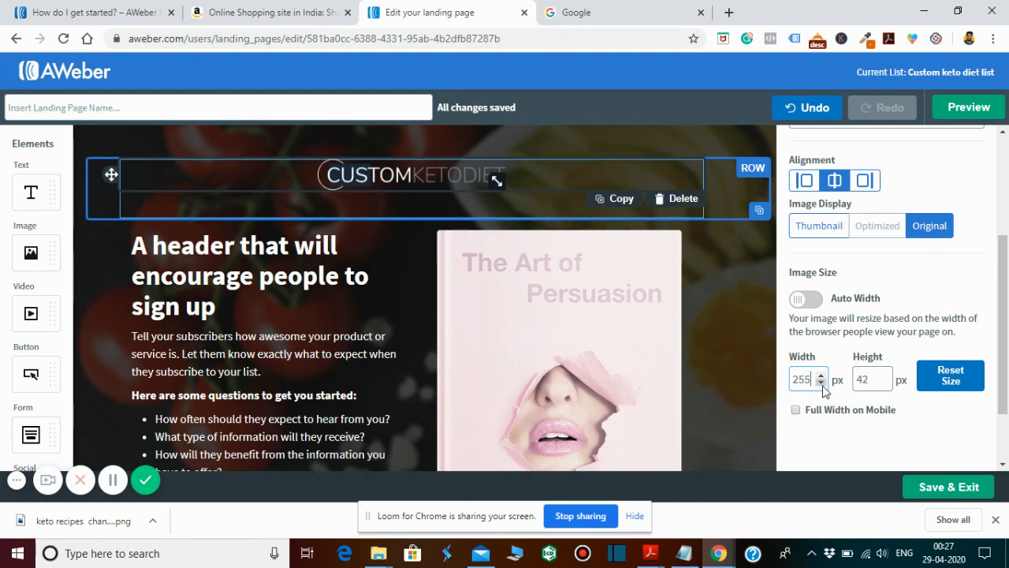
{"action": "double_click", "coordinate": [820, 383]}
{"action": "double_click", "coordinate": [821, 383]}
{"action": "double_click", "coordinate": [820, 383]}
{"action": "double_click", "coordinate": [821, 383]}
{"action": "double_click", "coordinate": [820, 383]}
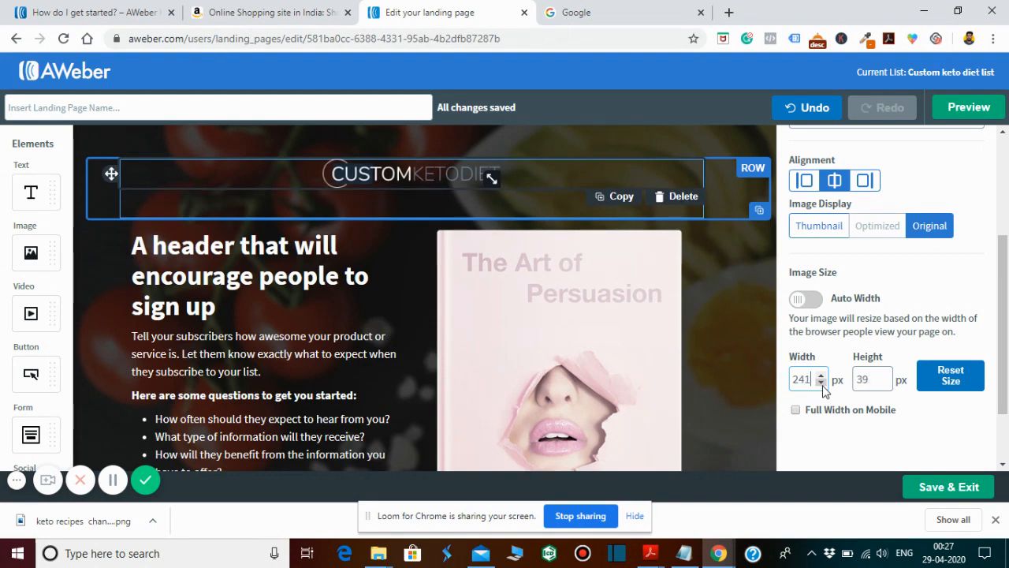
{"action": "double_click", "coordinate": [821, 384]}
{"action": "double_click", "coordinate": [821, 383]}
{"action": "double_click", "coordinate": [820, 384]}
{"action": "double_click", "coordinate": [821, 383]}
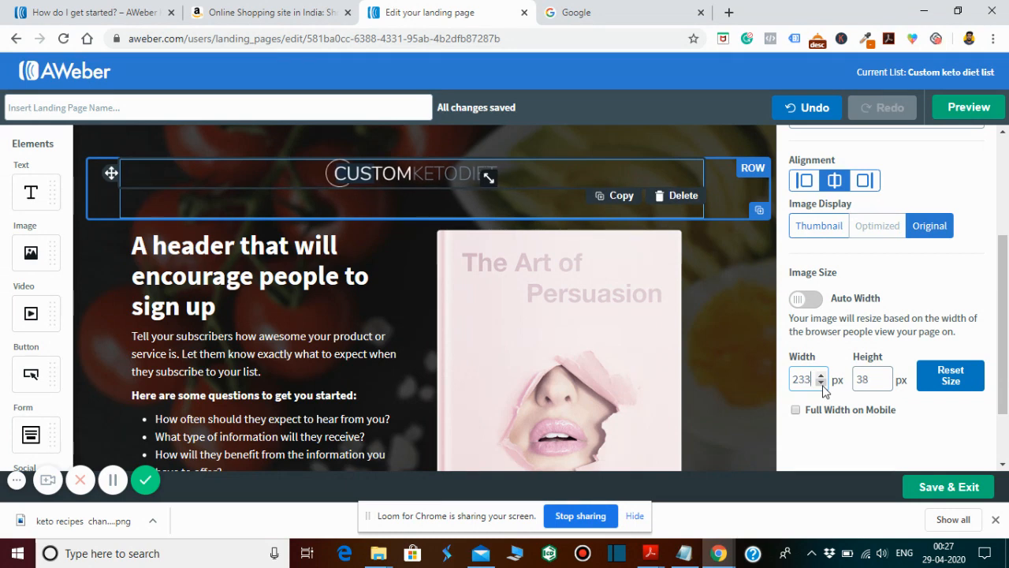
{"action": "double_click", "coordinate": [820, 383]}
{"action": "double_click", "coordinate": [821, 383]}
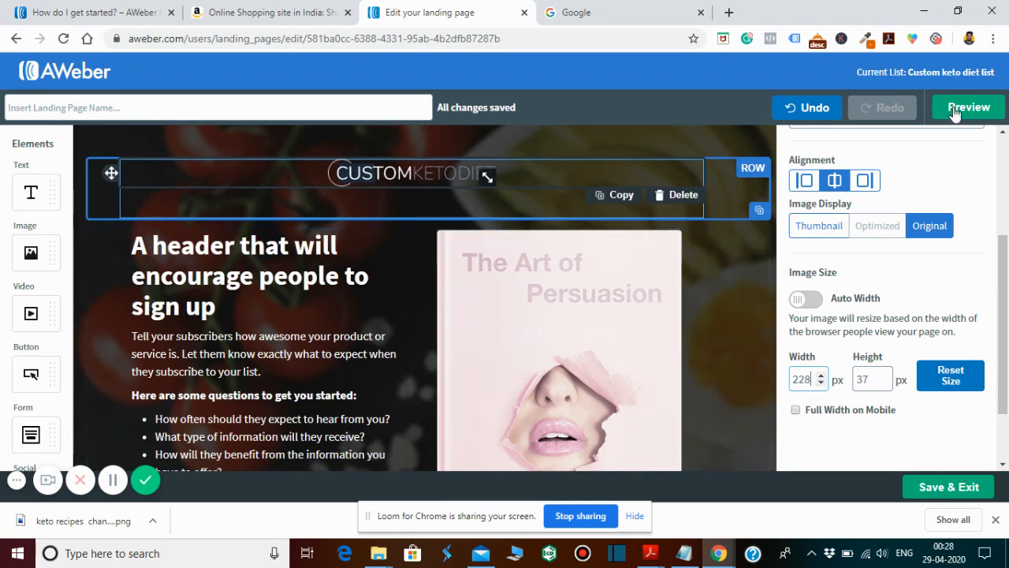
- Preview the landing page on desktop and in the mobile device view, and return to the editor
{"action": "left_click", "coordinate": [980, 117]}
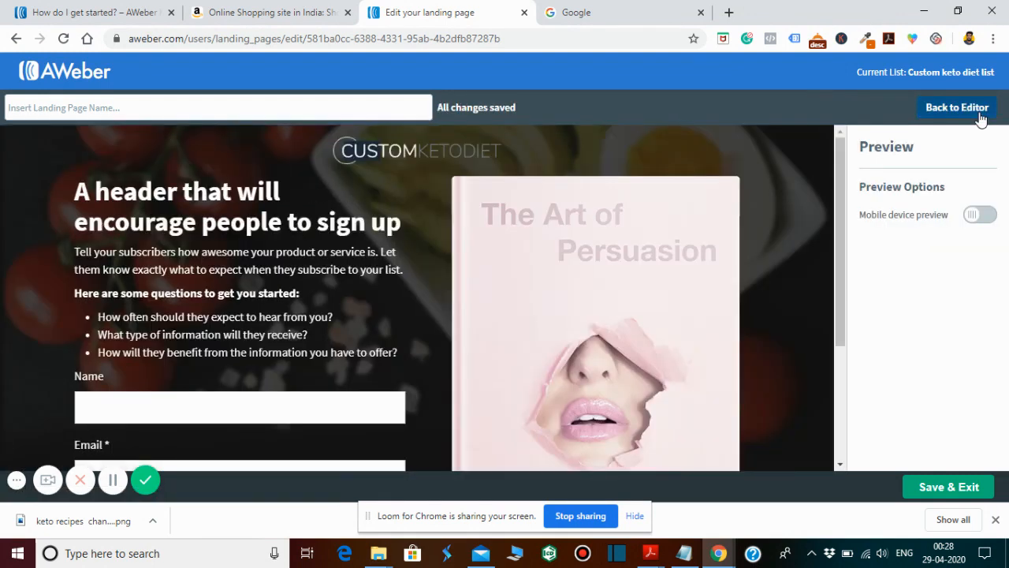
{"action": "left_click", "coordinate": [979, 215]}
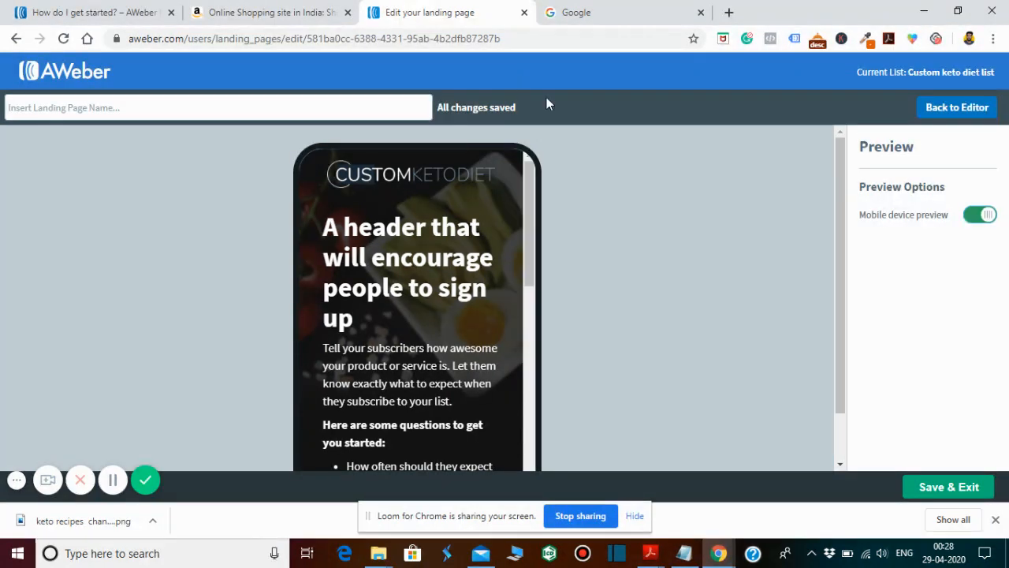
{"action": "left_click", "coordinate": [930, 112]}
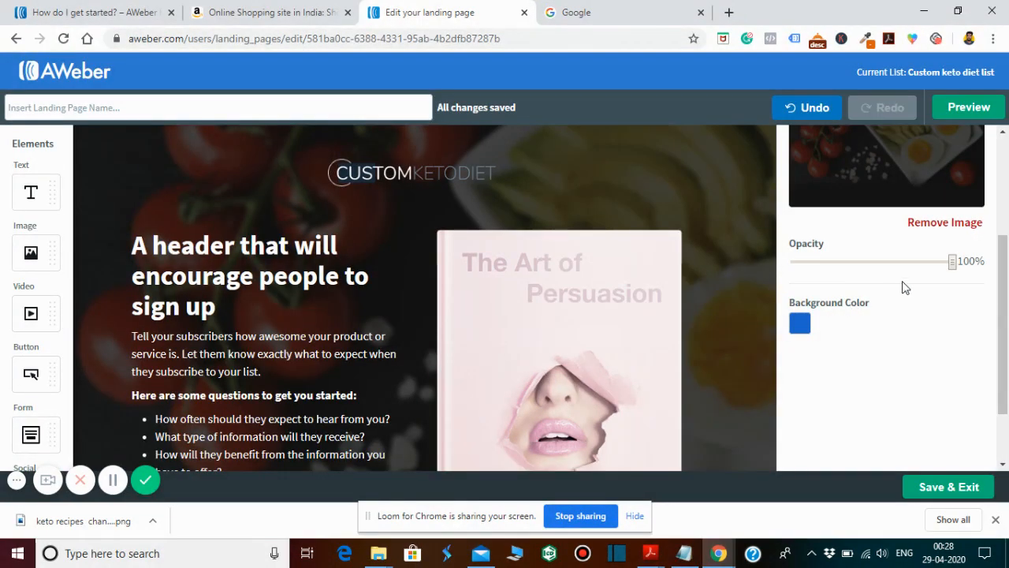
- Reduce the header logo's width to 192 px and check it in the mobile preview
{"action": "left_click", "coordinate": [378, 173]}
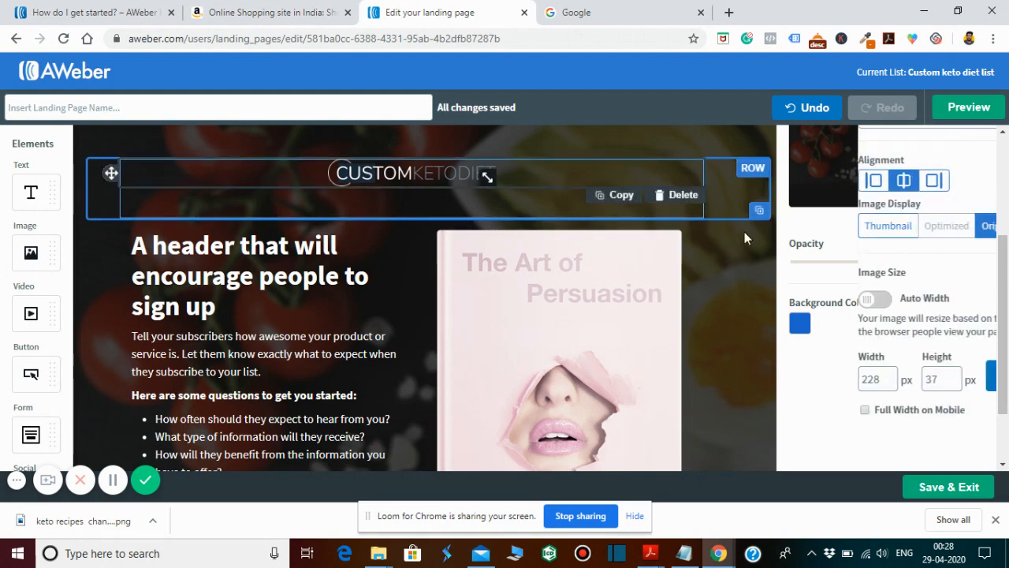
{"action": "left_click", "coordinate": [821, 383]}
{"action": "left_click", "coordinate": [820, 383]}
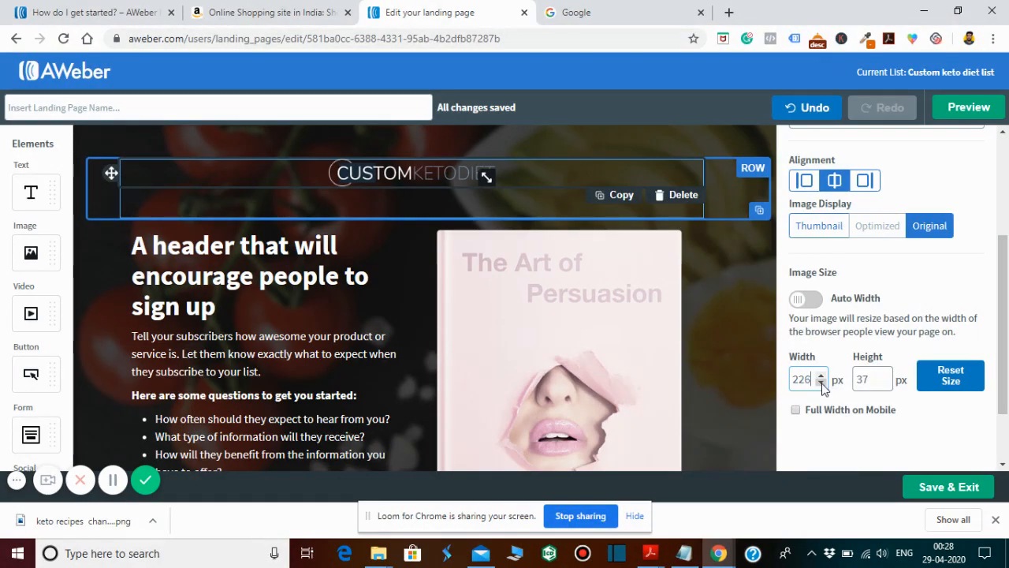
{"action": "left_click", "coordinate": [820, 383]}
{"action": "left_click", "coordinate": [820, 383]}
{"action": "left_click", "coordinate": [821, 383]}
{"action": "left_click", "coordinate": [820, 383]}
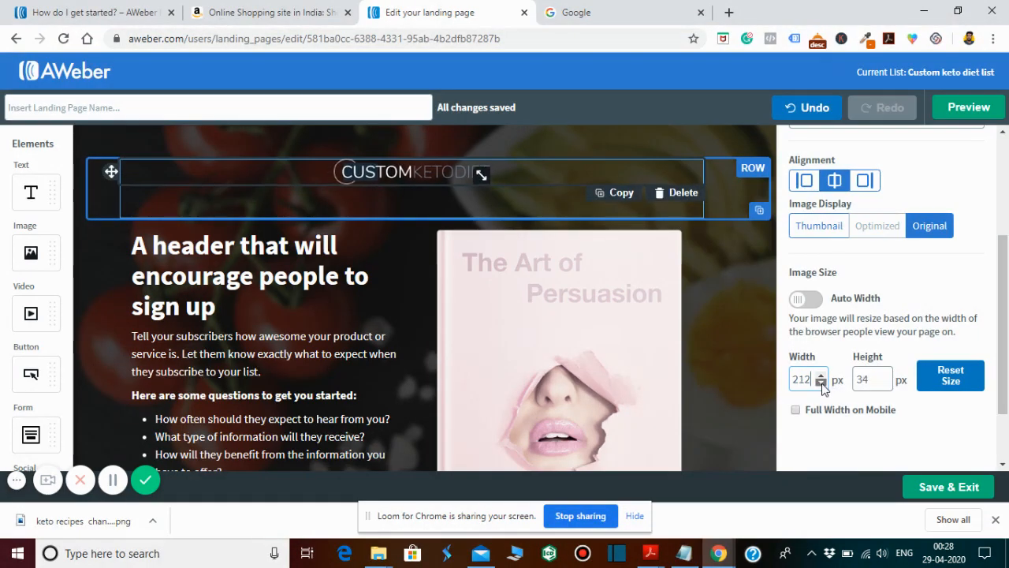
{"action": "left_click", "coordinate": [821, 384]}
{"action": "left_click", "coordinate": [820, 383]}
{"action": "left_click", "coordinate": [820, 384]}
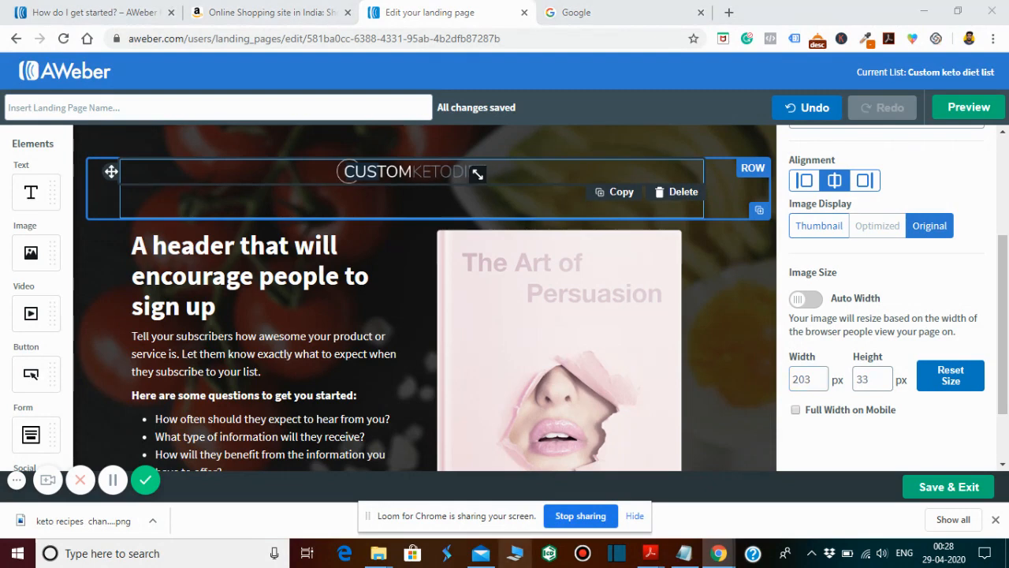
{"action": "left_click", "coordinate": [820, 384]}
{"action": "left_click", "coordinate": [821, 383]}
{"action": "left_click", "coordinate": [821, 383]}
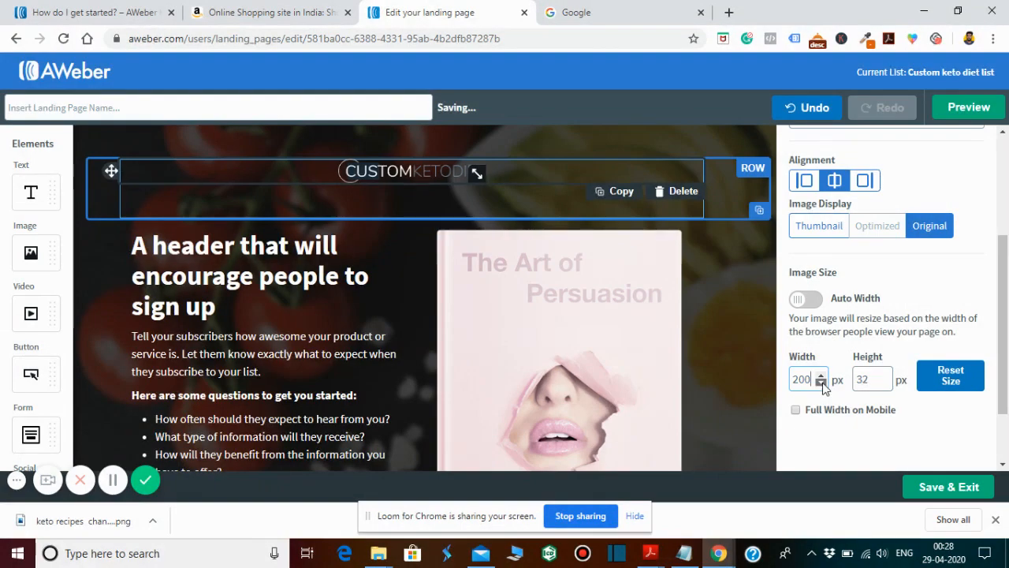
{"action": "left_click_drag", "start_coordinate": [820, 384], "coordinate": [819, 386]}
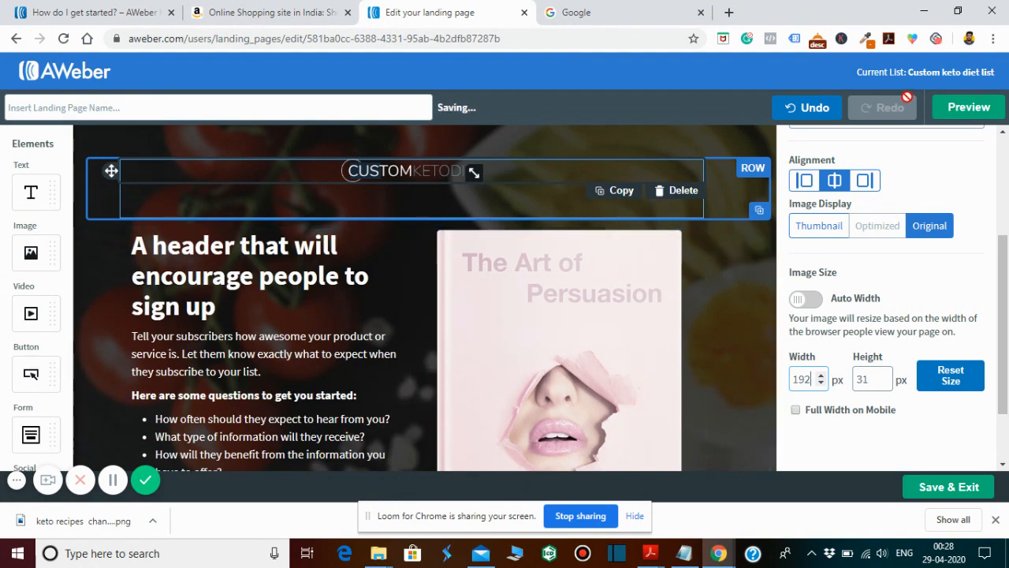
{"action": "left_click", "coordinate": [974, 111]}
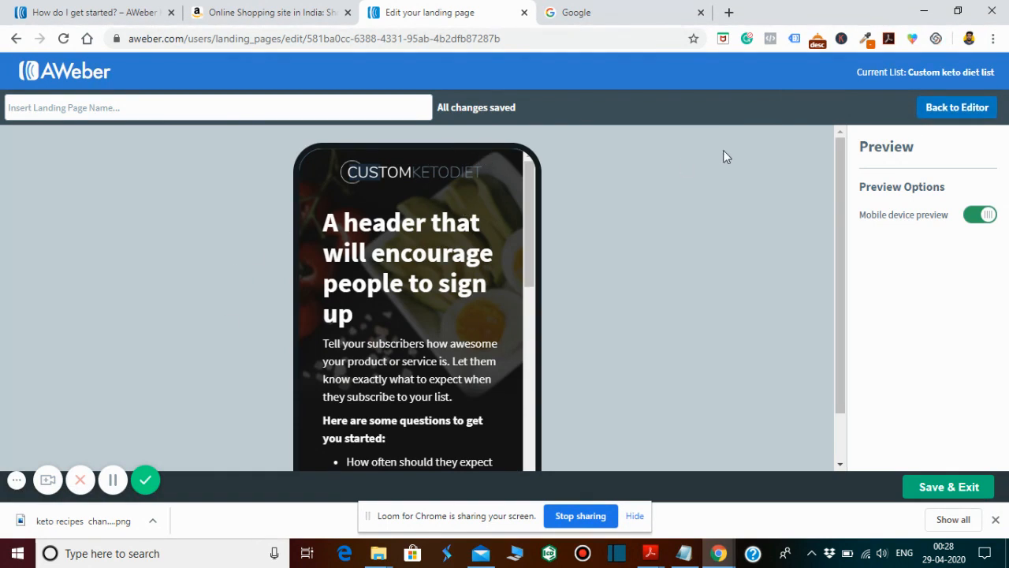
{"action": "left_click", "coordinate": [945, 106]}
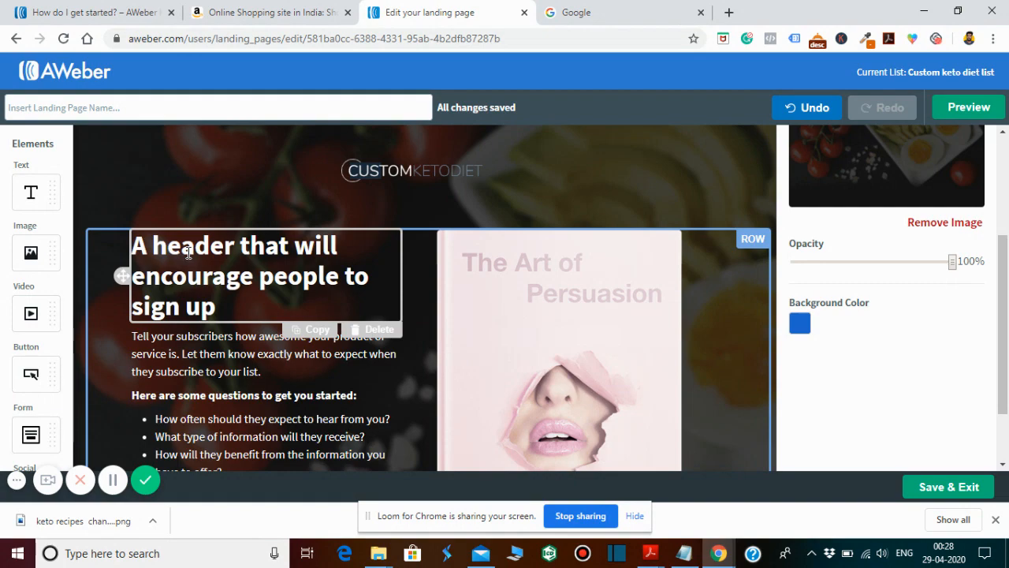
- Replace the page headline with "DISCOVER.... How Easy it is to lose weight & Still Enjoy your Food", copied from the customketo Email pro Notepad file
{"action": "left_click", "coordinate": [673, 553]}
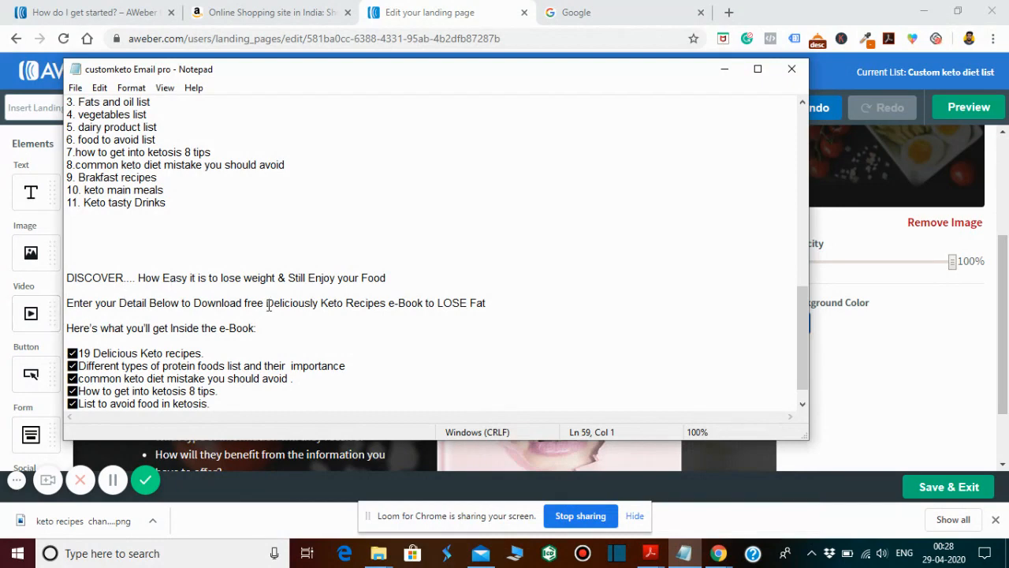
{"action": "left_click_drag", "start_coordinate": [389, 278], "coordinate": [79, 274]}
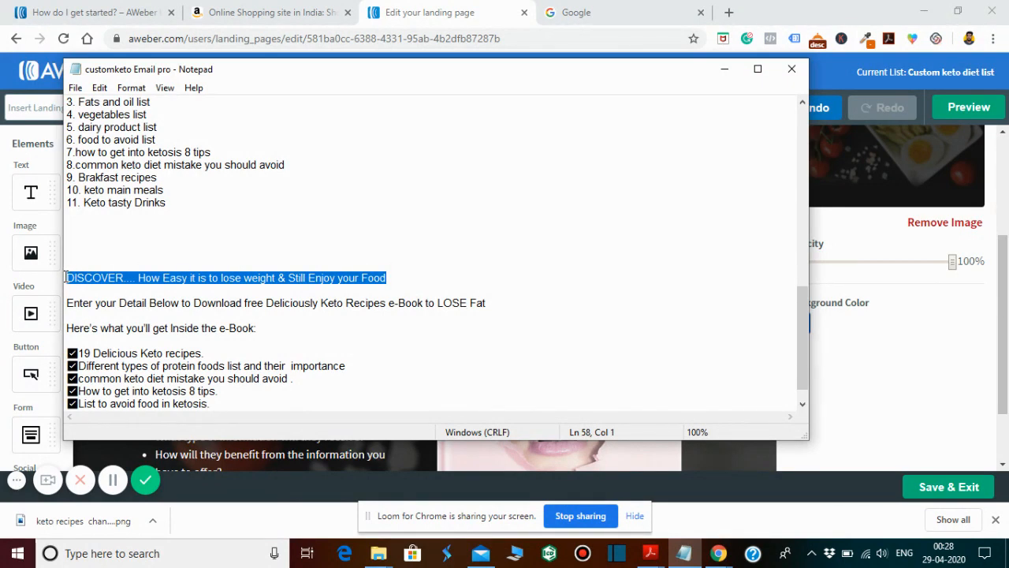
{"action": "left_click", "coordinate": [724, 68]}
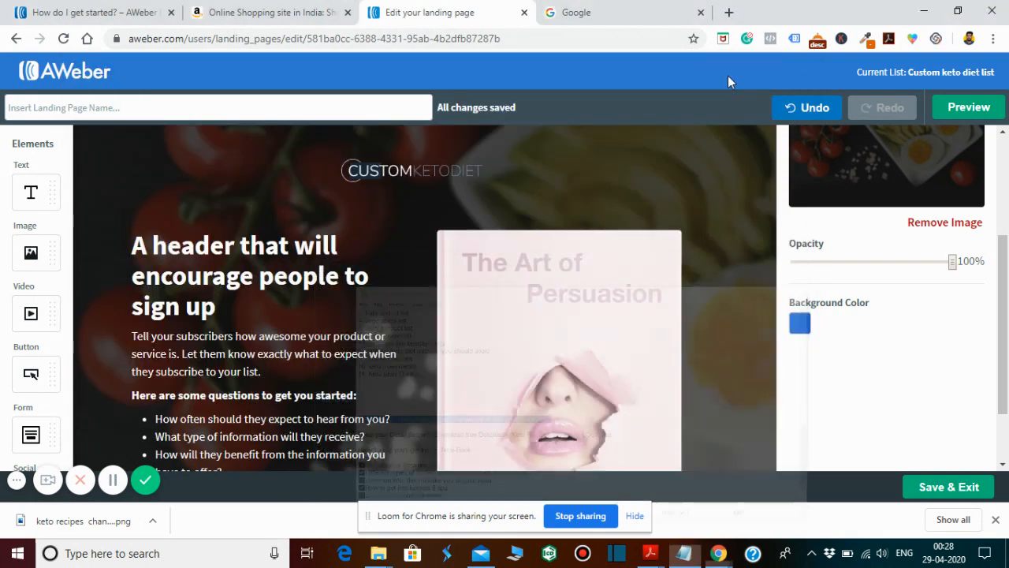
{"action": "left_click", "coordinate": [221, 303]}
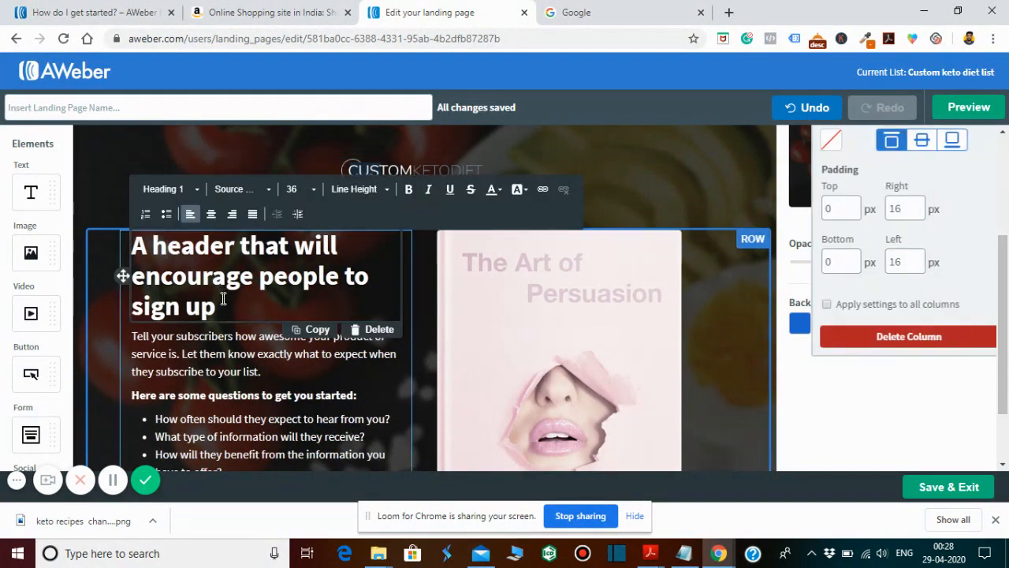
{"action": "left_click_drag", "start_coordinate": [219, 306], "coordinate": [119, 237]}
{"action": "type", "text": "DISCOVER.... How Easy it is to lose weight & Still Enjoy your Food"}
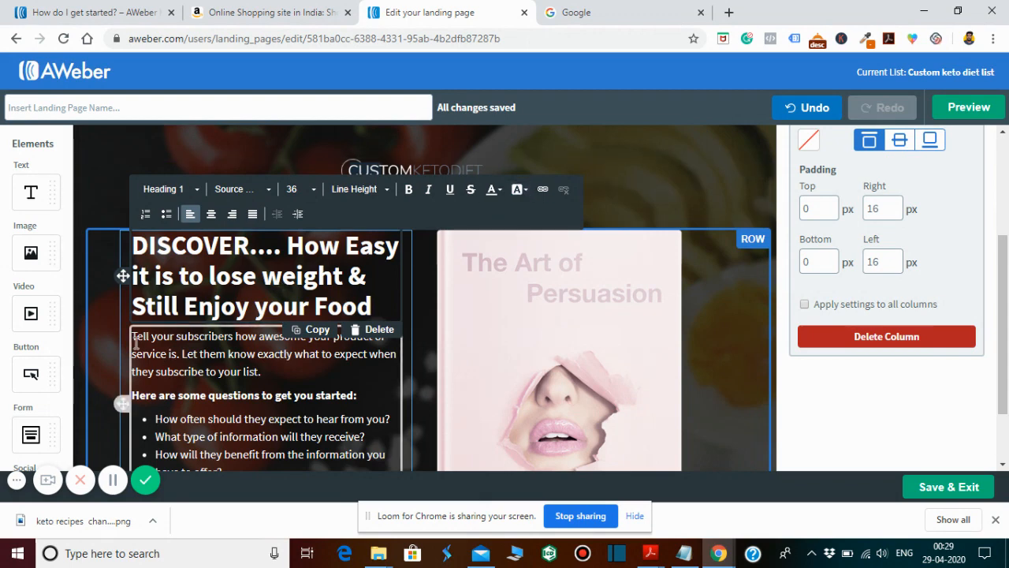
- Replace the paragraph below the headline with "Enter your Detail Below to Download free Deliciously Keto Recipes e-Book to LOSE Fat" from the Notepad file
{"action": "left_click_drag", "start_coordinate": [134, 339], "coordinate": [241, 376]}
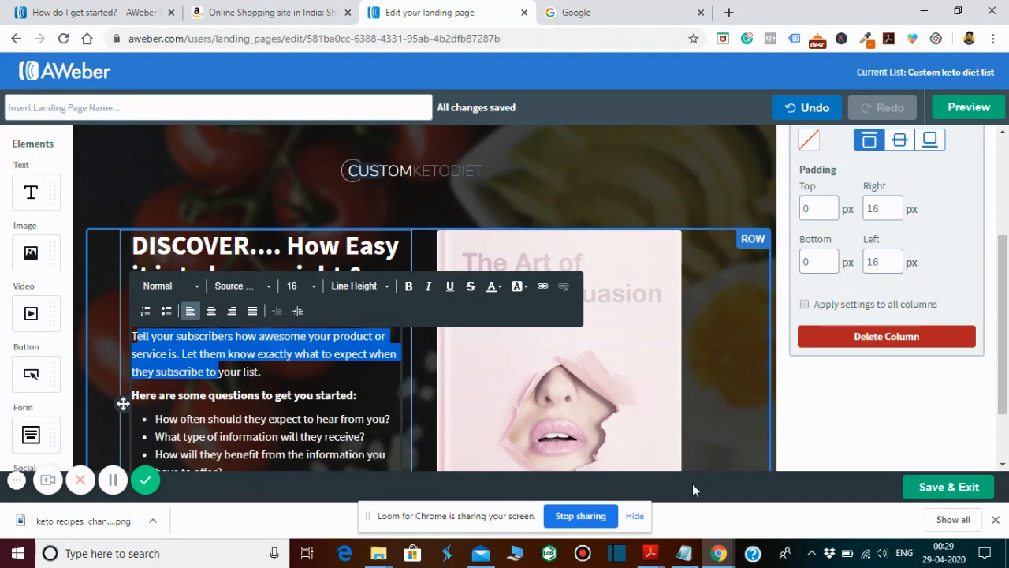
{"action": "mouse_move", "coordinate": [714, 549]}
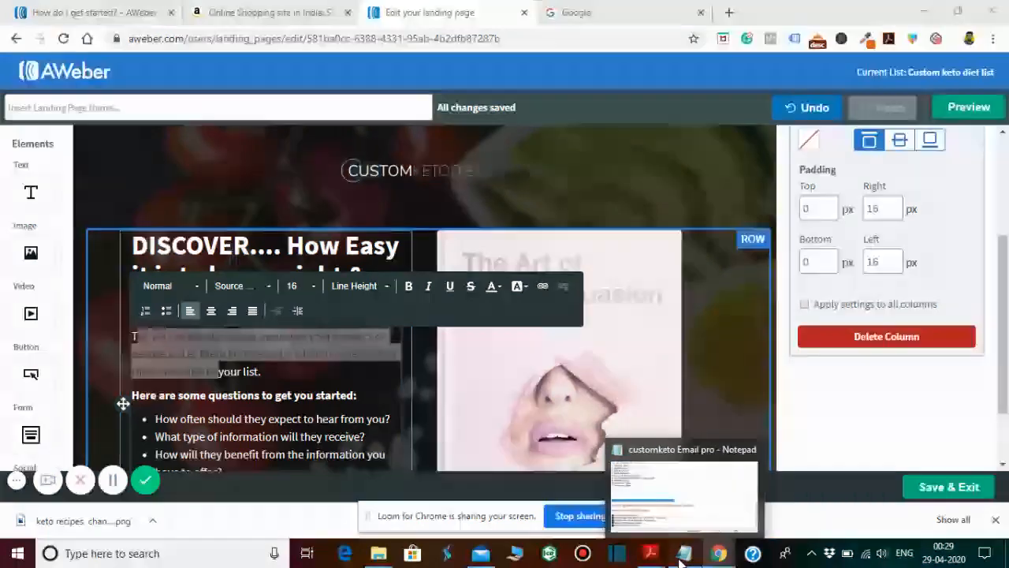
{"action": "left_click", "coordinate": [684, 553]}
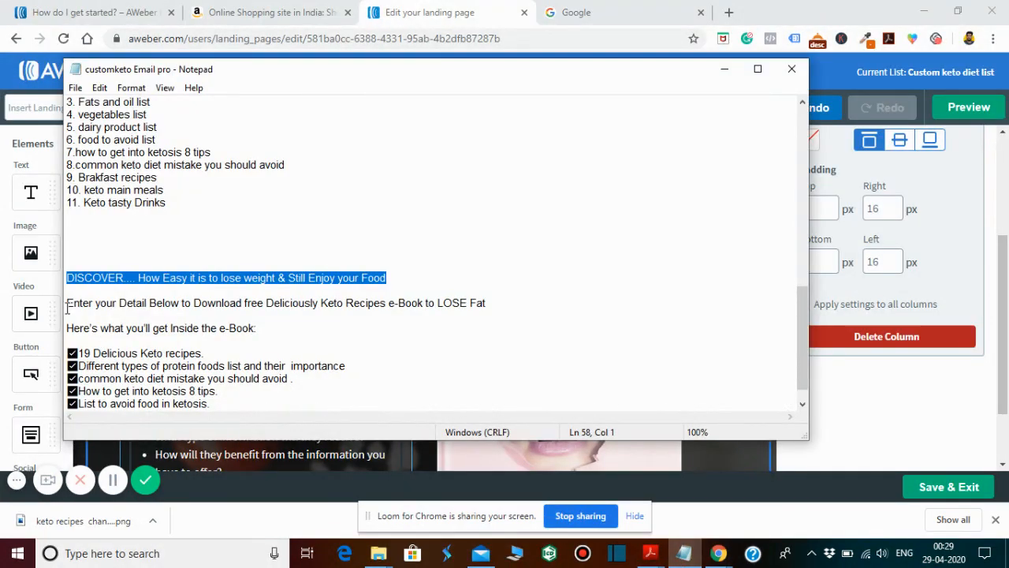
{"action": "left_click_drag", "start_coordinate": [68, 305], "coordinate": [410, 318]}
{"action": "key", "text": "ctrl+c"}
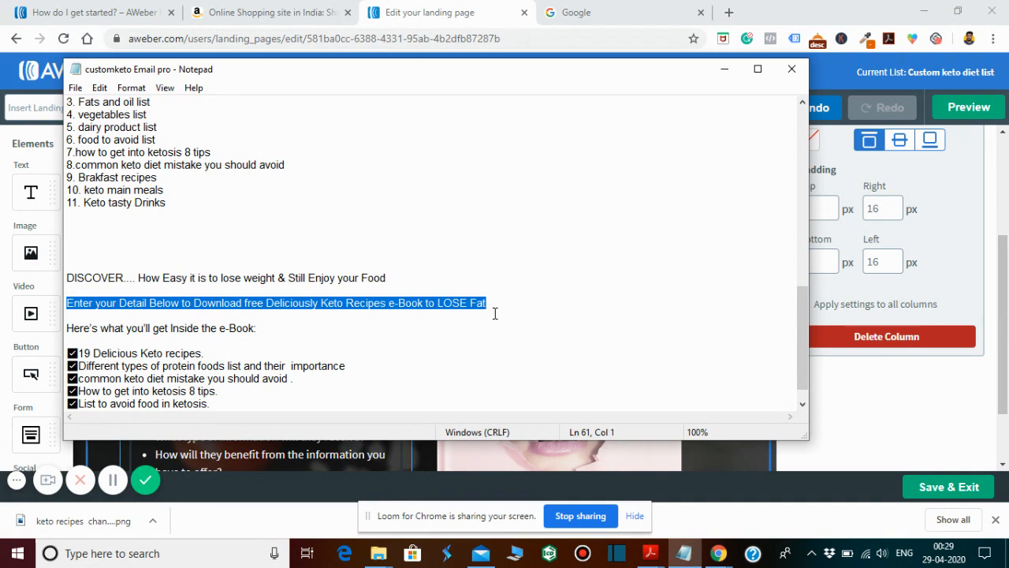
{"action": "left_click", "coordinate": [724, 69]}
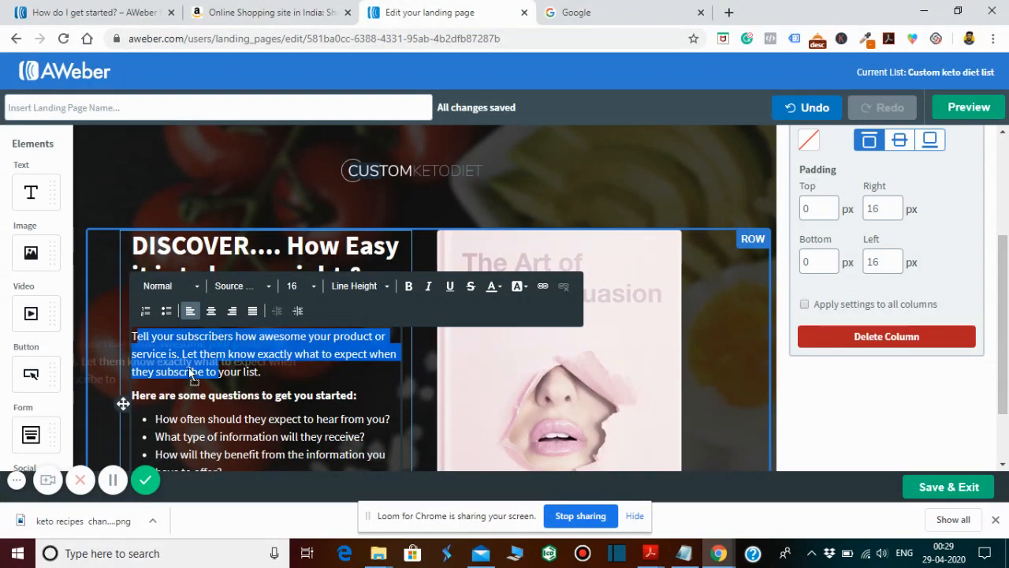
{"action": "left_click", "coordinate": [190, 369]}
{"action": "left_click_drag", "start_coordinate": [263, 374], "coordinate": [126, 332]}
{"action": "key", "text": "ctrl+v"}
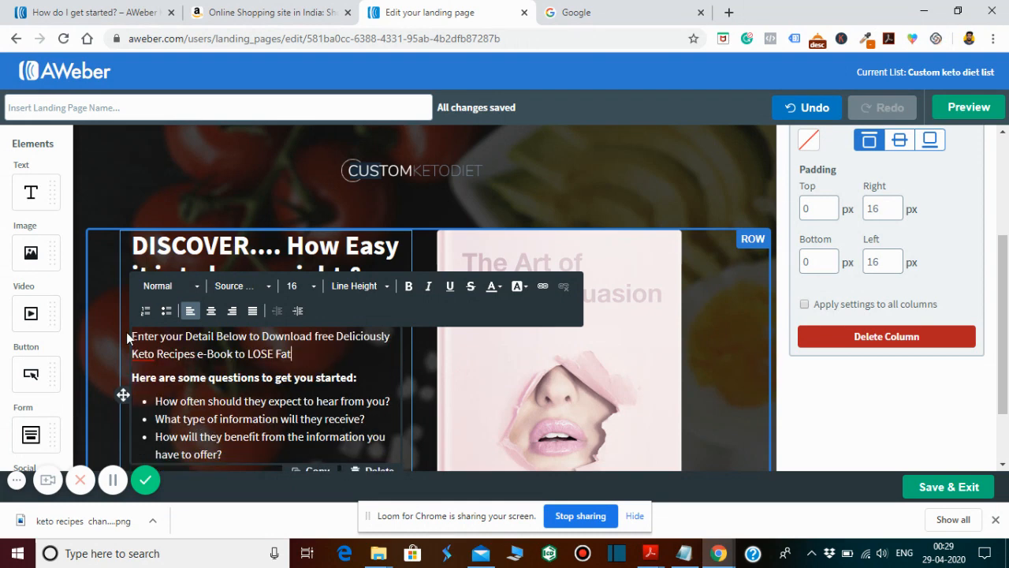
{"action": "left_click", "coordinate": [194, 383]}
{"action": "left_click", "coordinate": [588, 138]}
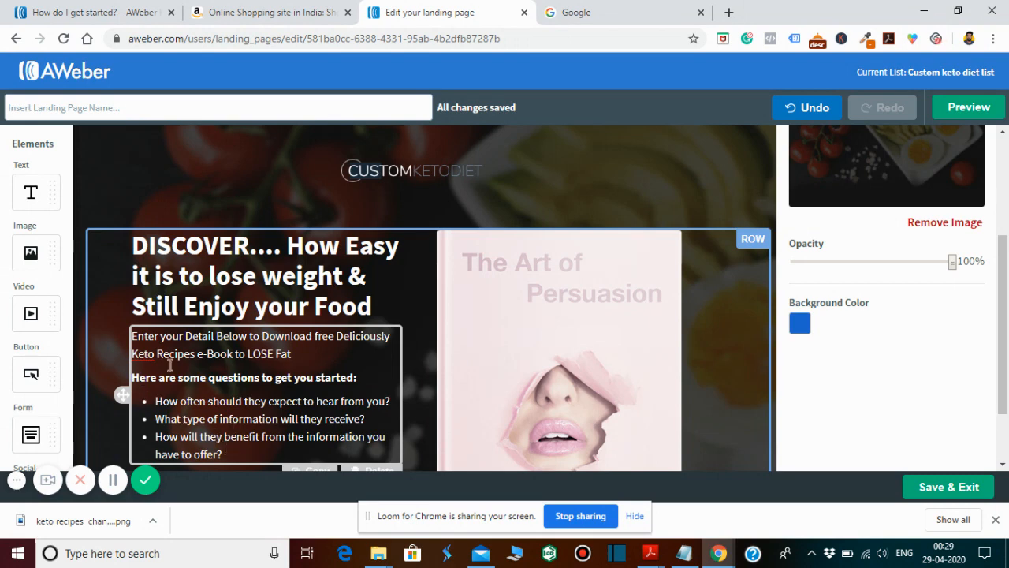
{"action": "left_click_drag", "start_coordinate": [356, 379], "coordinate": [161, 383]}
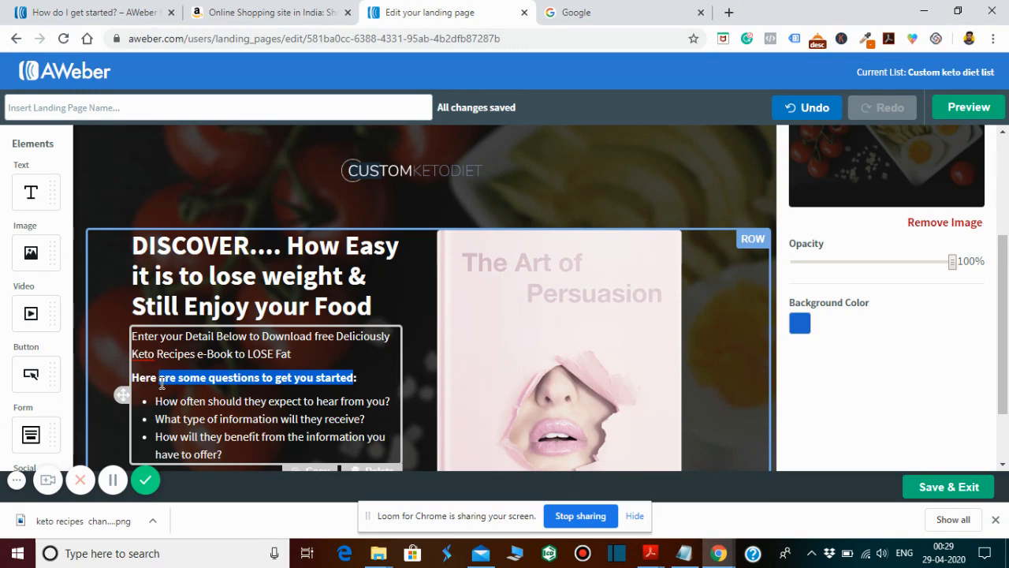
{"action": "type", "text": "re you will ge:"}
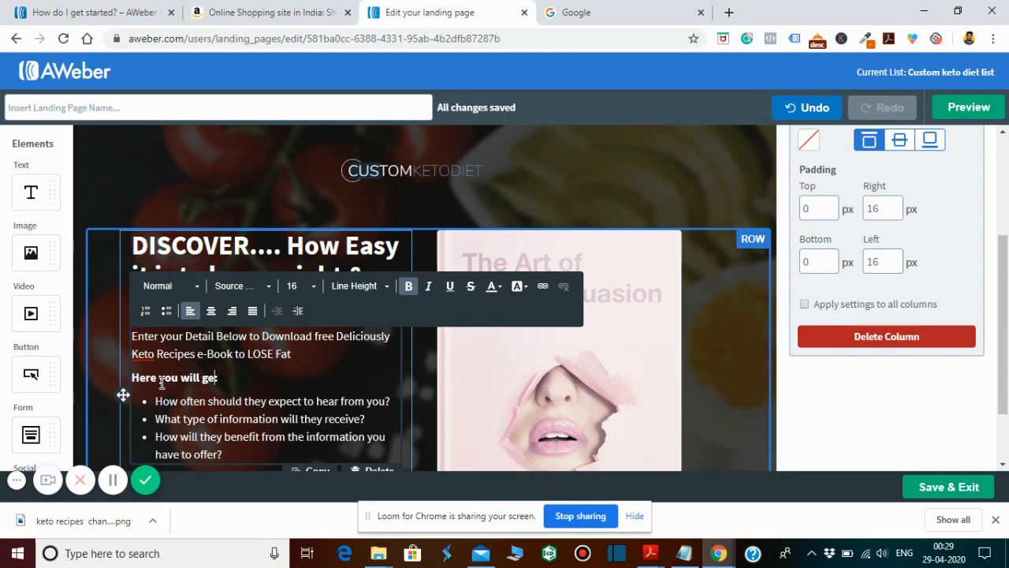
{"action": "type", "text": "t ins"}
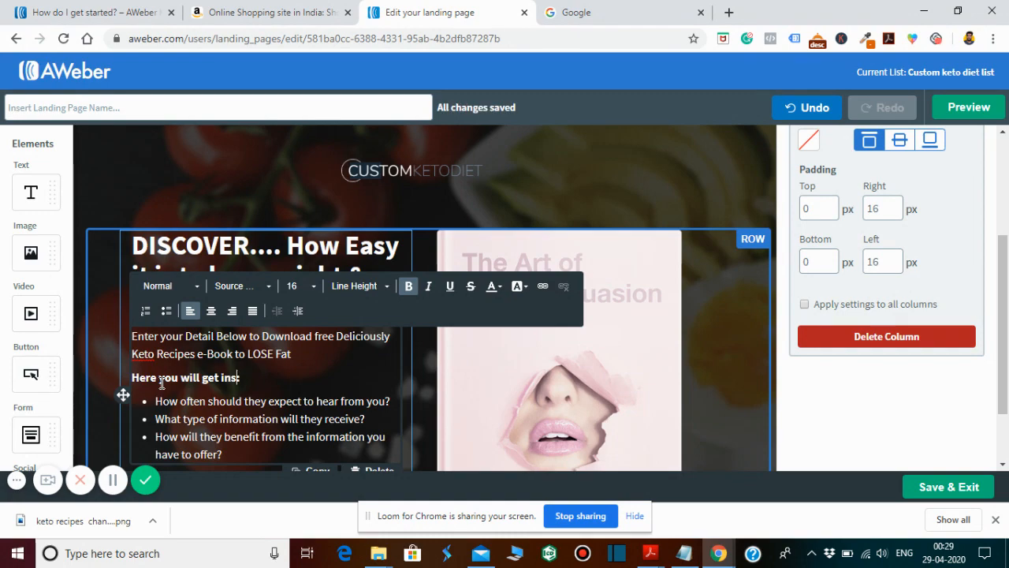
- Replace the bold line above the bullet list with "Here's what you'll get Inside the e-Book", copied from the customketo Email pro Notepad file without the colon
{"action": "mouse_move", "coordinate": [686, 555]}
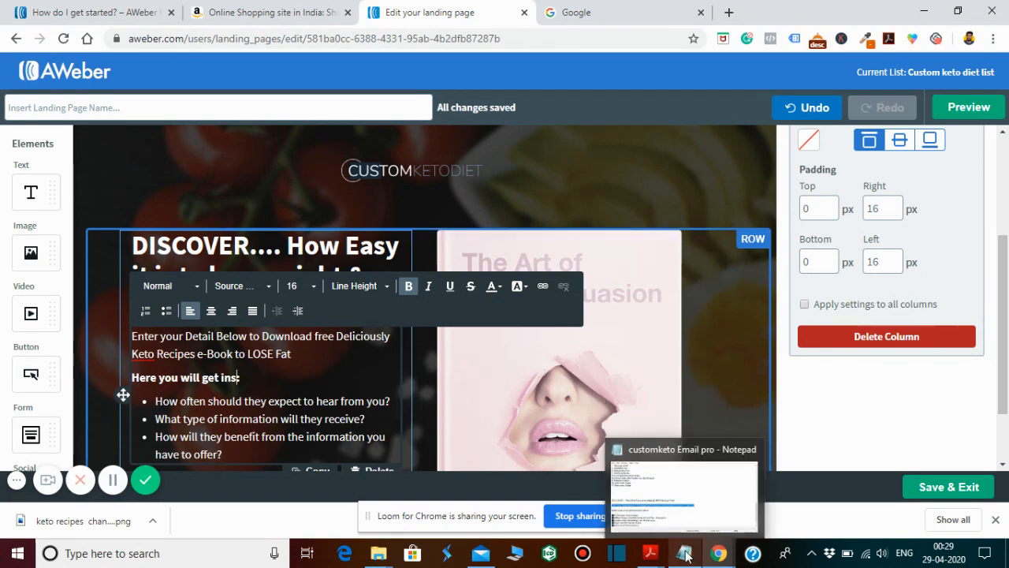
{"action": "left_click", "coordinate": [692, 520]}
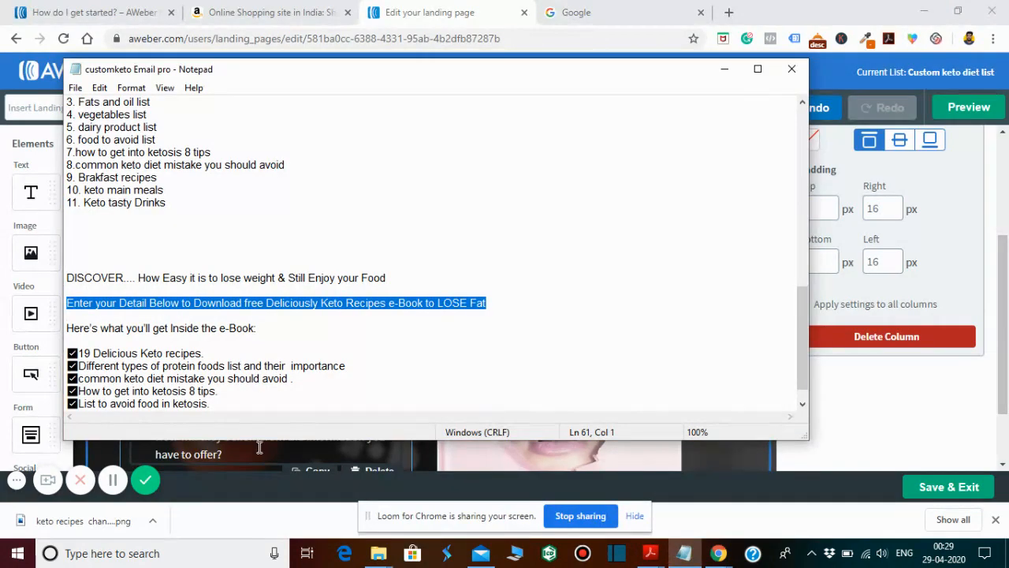
{"action": "left_click", "coordinate": [265, 331]}
{"action": "left_click", "coordinate": [60, 333], "text": "shift"}
{"action": "key", "text": "ctrl+c"}
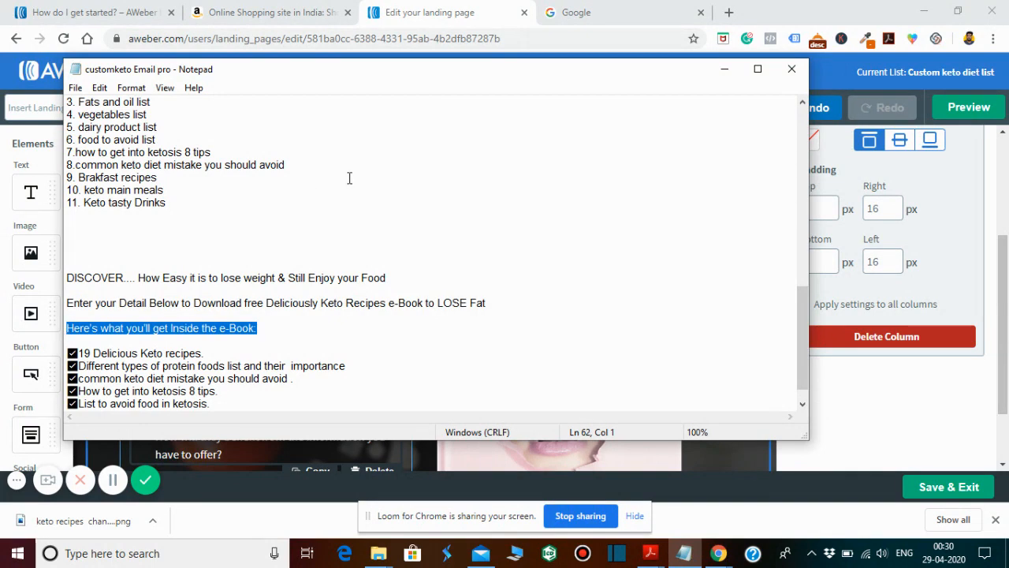
{"action": "left_click", "coordinate": [725, 70]}
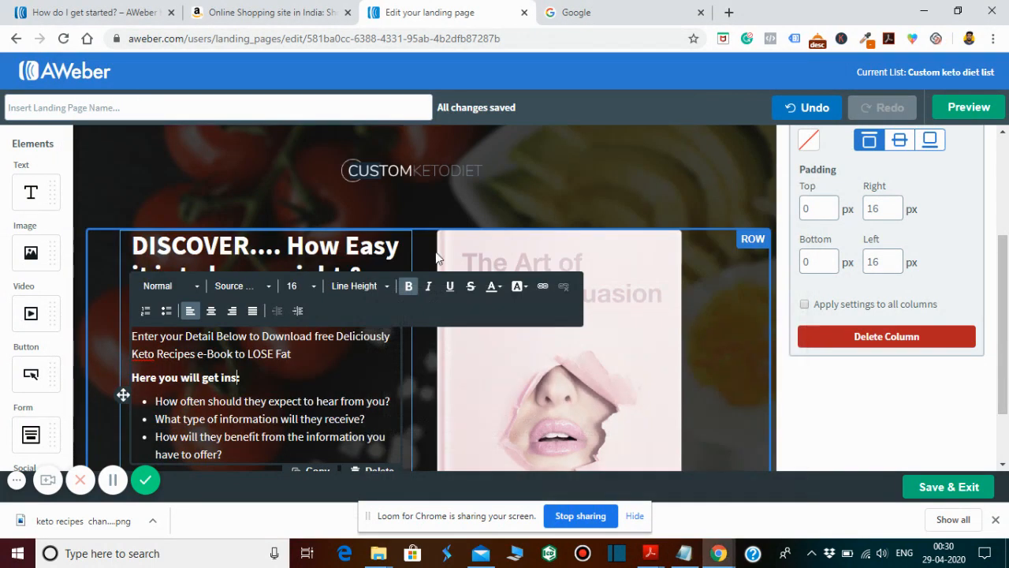
{"action": "left_click_drag", "start_coordinate": [249, 370], "coordinate": [136, 383]}
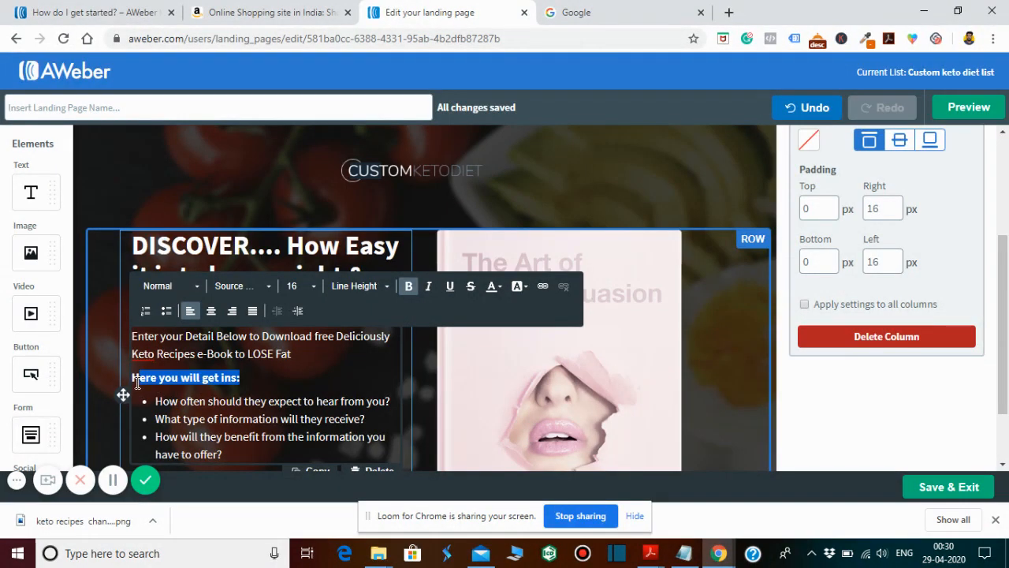
{"action": "key", "text": "ctrl+v"}
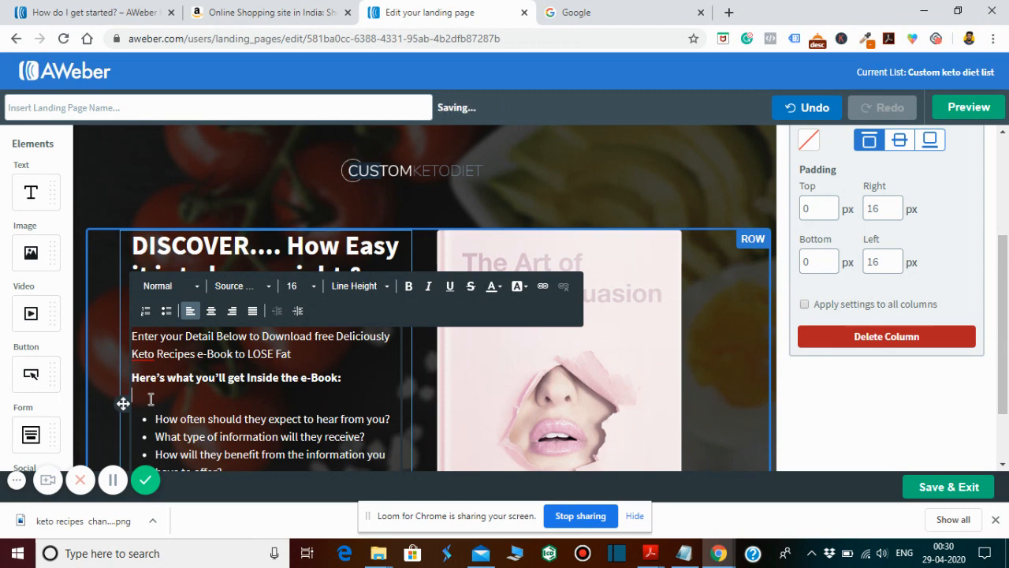
{"action": "key", "text": "BackSpace"}
{"action": "key", "text": "BackSpace"}
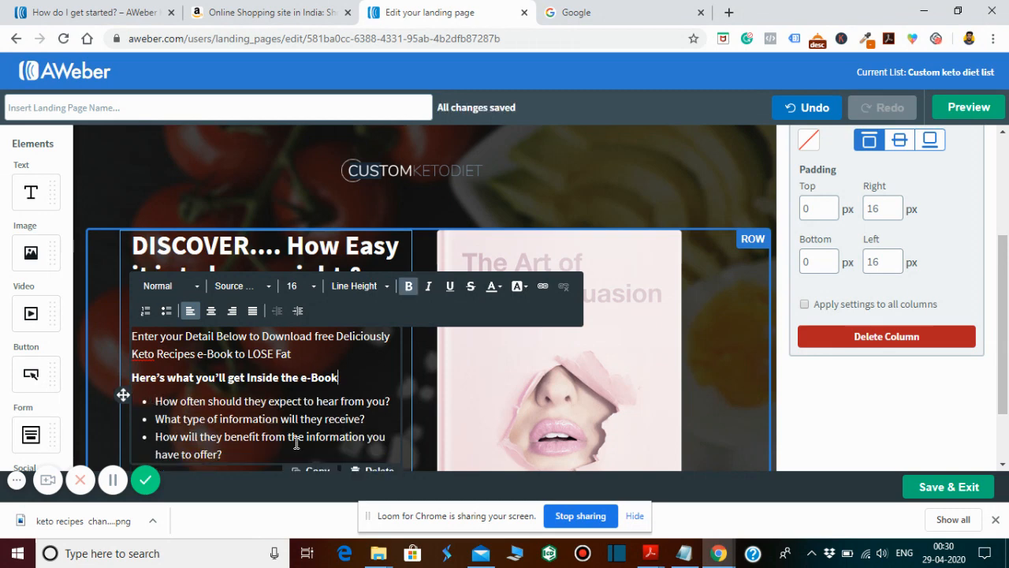
- Replace the placeholder bullet questions with the five check-marked e-book items, from "19 Delicious Keto recipes." to "List to avoid food in ketosis.", copied from Notepad
{"action": "left_click", "coordinate": [682, 552]}
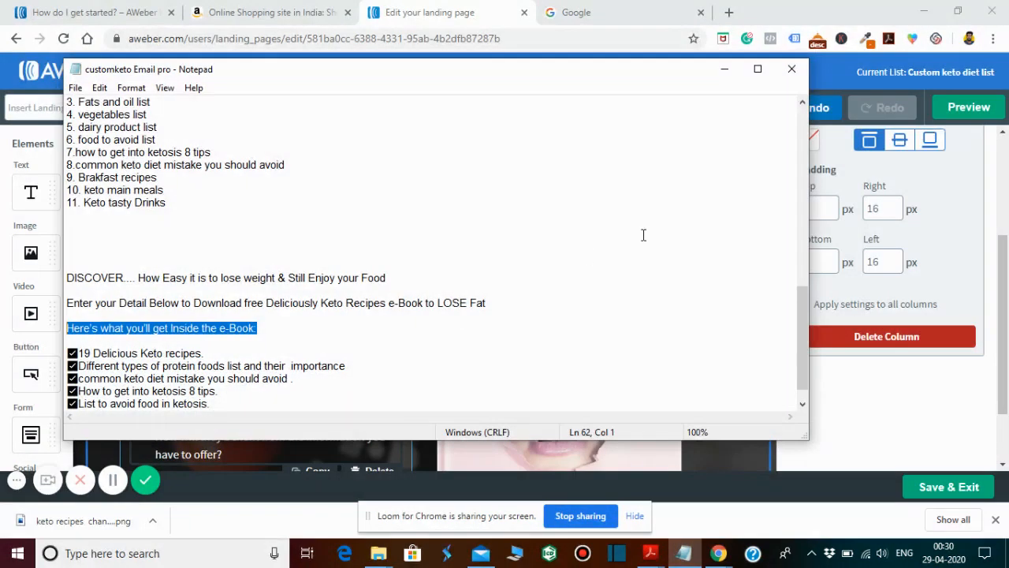
{"action": "scroll", "coordinate": [798, 331], "scroll_direction": "down", "scroll_amount": 1}
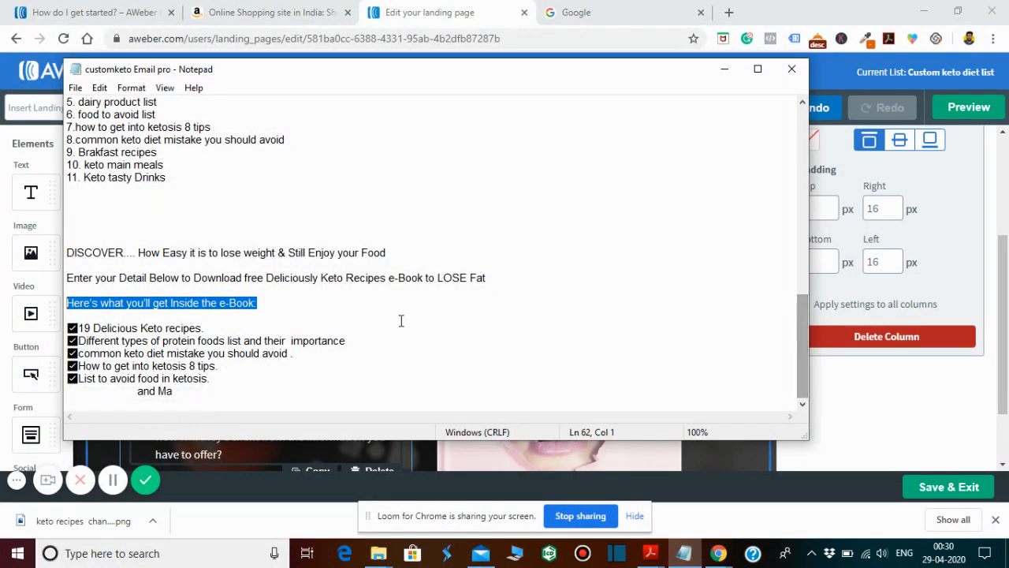
{"action": "left_click_drag", "start_coordinate": [228, 384], "coordinate": [52, 331]}
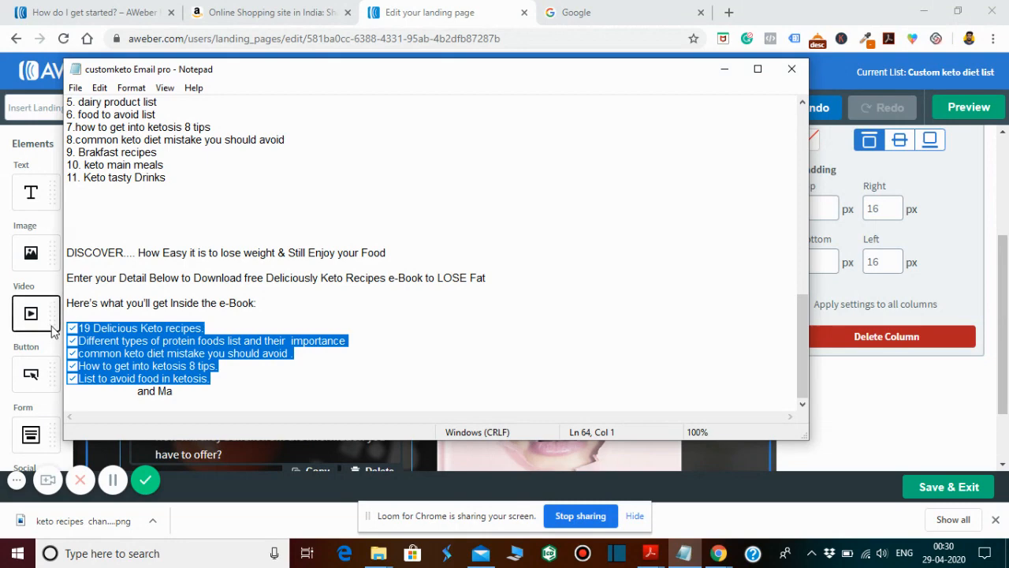
{"action": "left_click", "coordinate": [724, 69]}
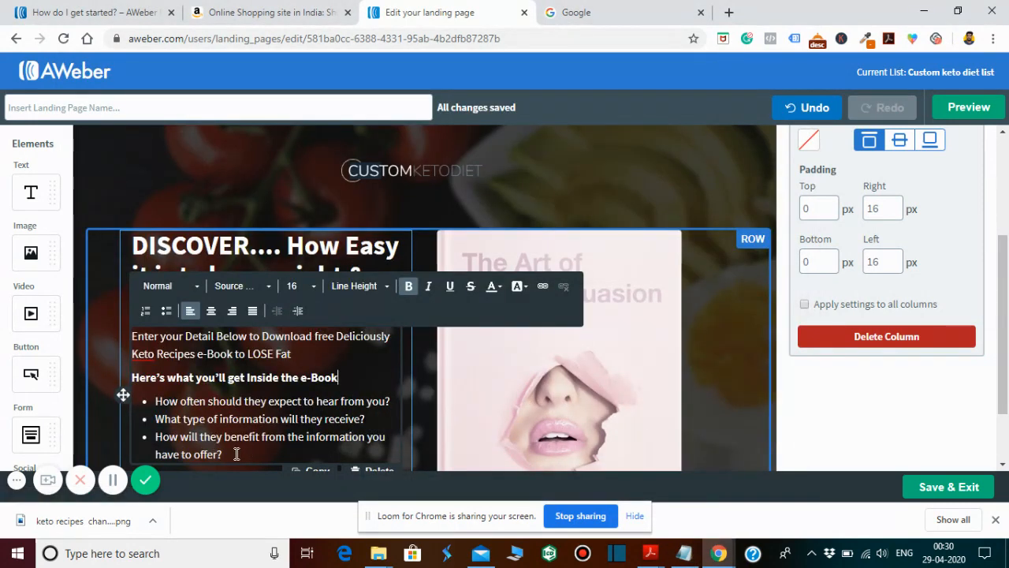
{"action": "left_click_drag", "start_coordinate": [223, 454], "coordinate": [151, 399]}
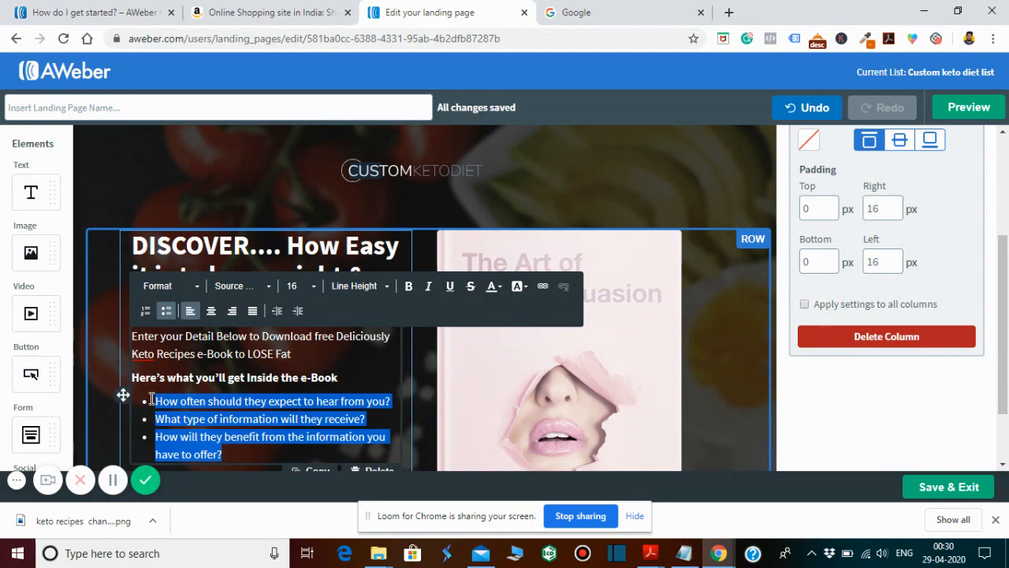
{"action": "type", "text": "✅ 19 Delicious Keto recipes. ✅ Different types of protein foods list and their importance ✅ common keto diet mistake you should avoid . ✅ How to get into ketosis 8 tips. ✅ List to avoid food in ketosis."}
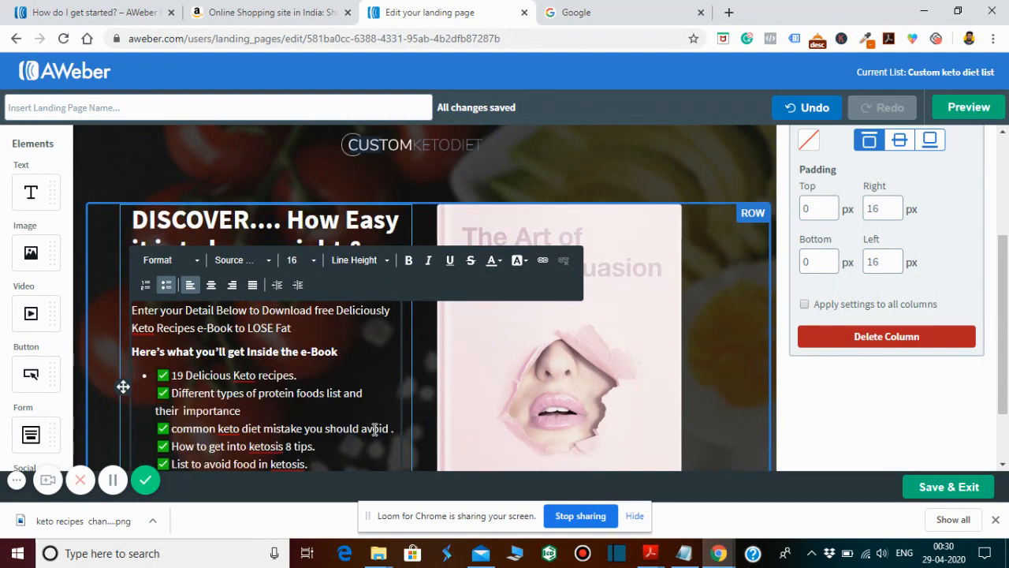
{"action": "scroll", "coordinate": [1006, 313], "scroll_direction": "down", "scroll_amount": 2}
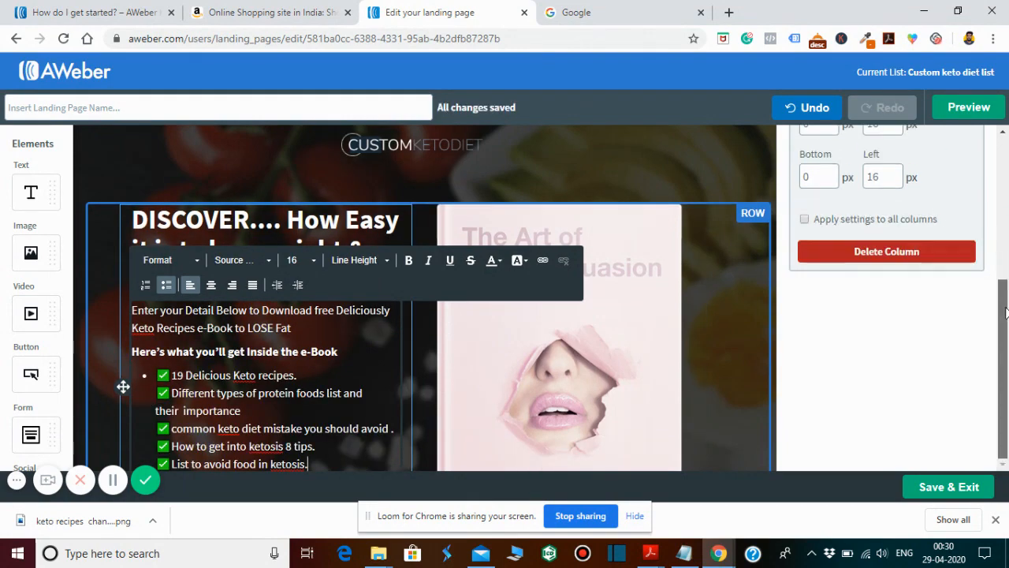
{"action": "left_click", "coordinate": [752, 211]}
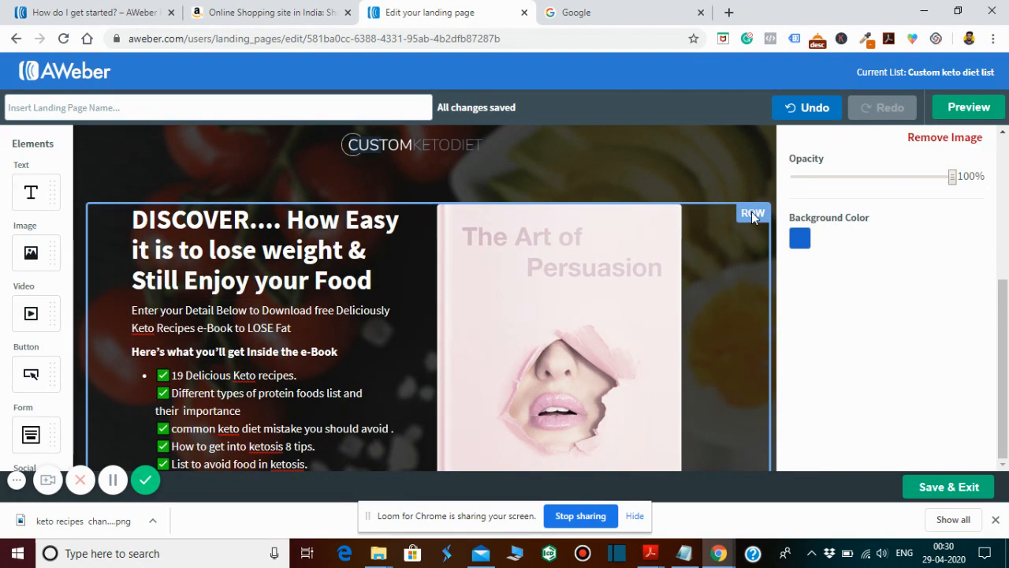
- Change the sign-up form's button text to "Download Now!"
{"action": "scroll", "coordinate": [751, 212], "scroll_direction": "down", "scroll_amount": 3}
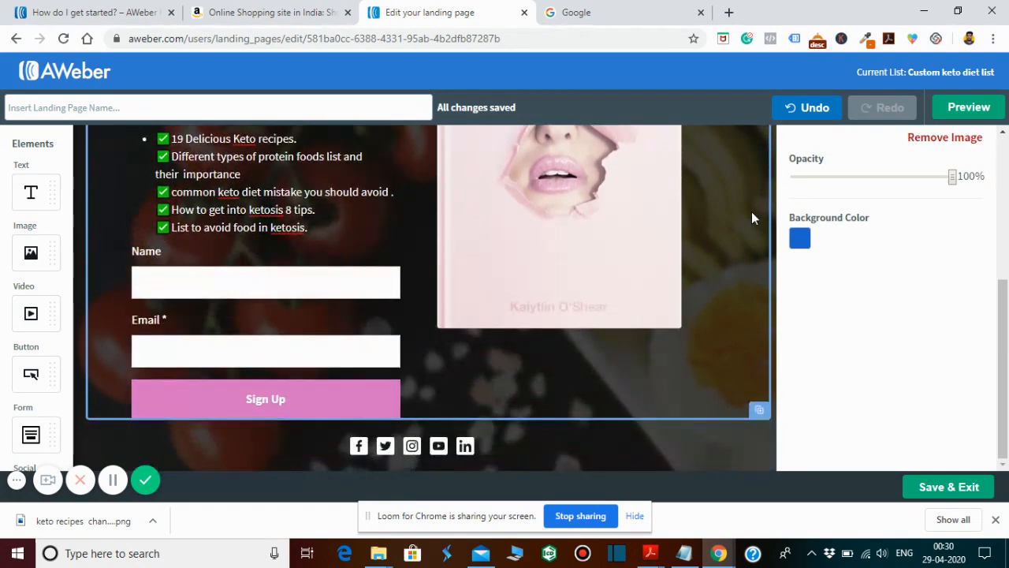
{"action": "scroll", "coordinate": [751, 211], "scroll_direction": "down", "scroll_amount": 1}
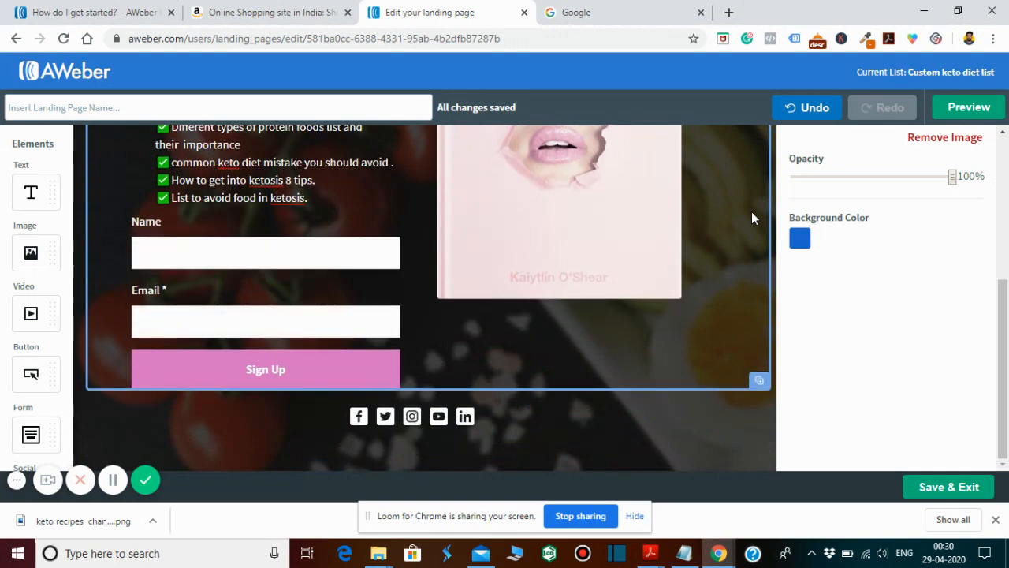
{"action": "left_click", "coordinate": [270, 373]}
{"action": "left_click_drag", "start_coordinate": [286, 369], "coordinate": [247, 369]}
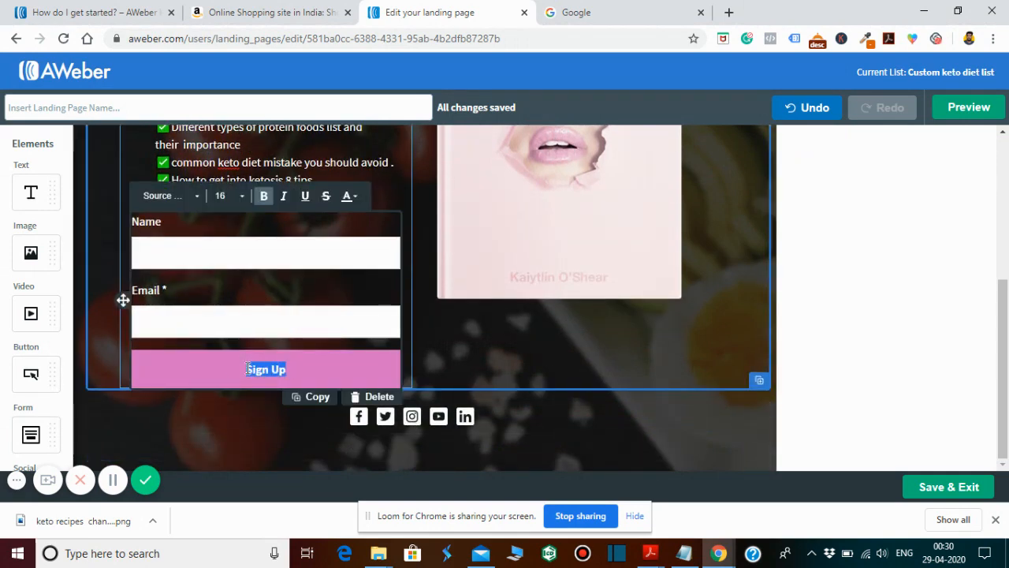
{"action": "type", "text": "Download"}
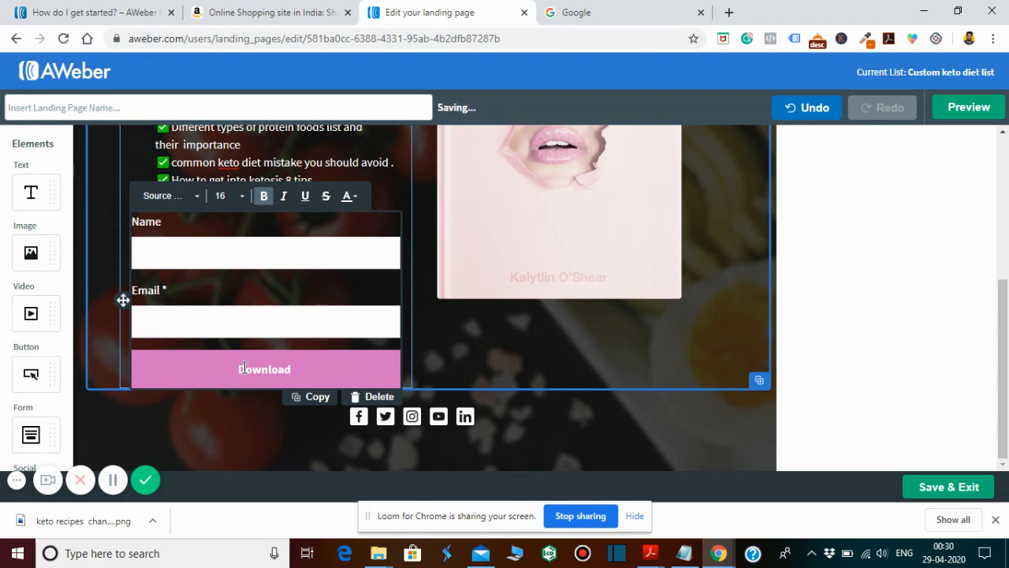
{"action": "type", "text": " N"}
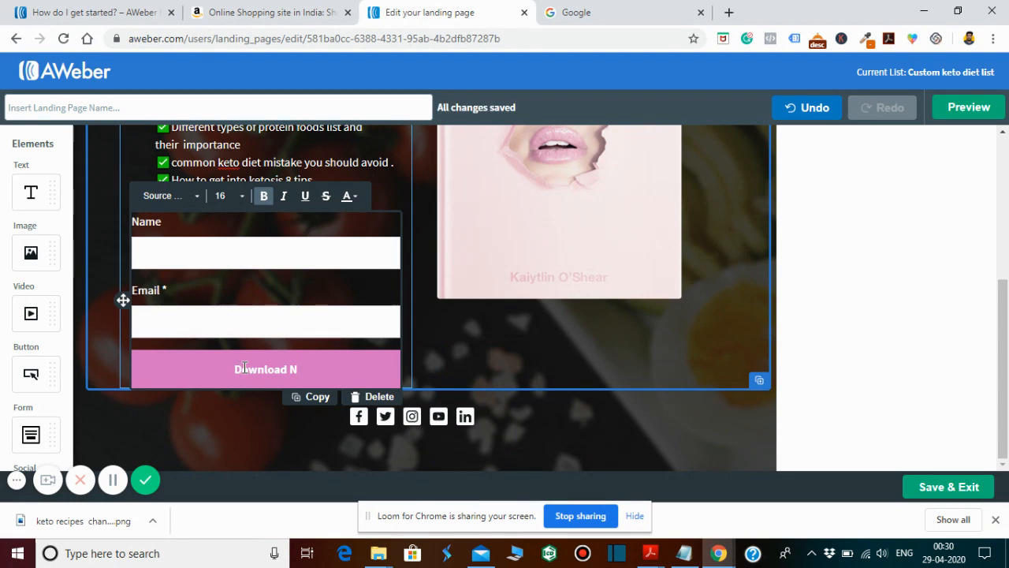
{"action": "type", "text": "ow!"}
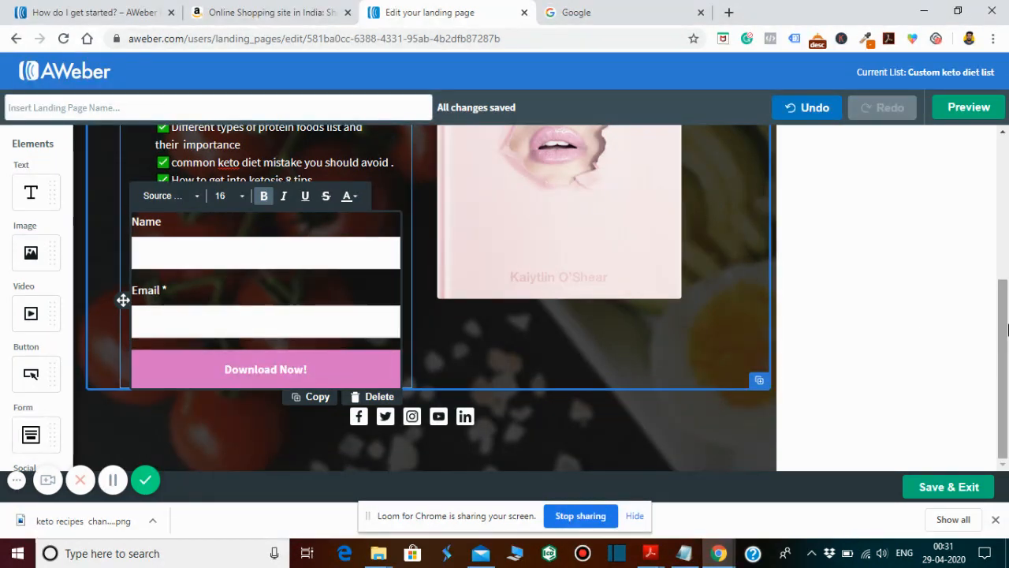
- Set the form button's color to green #30A542 and give it the fully rounded shape
{"action": "left_click_drag", "start_coordinate": [999, 299], "coordinate": [1000, 158]}
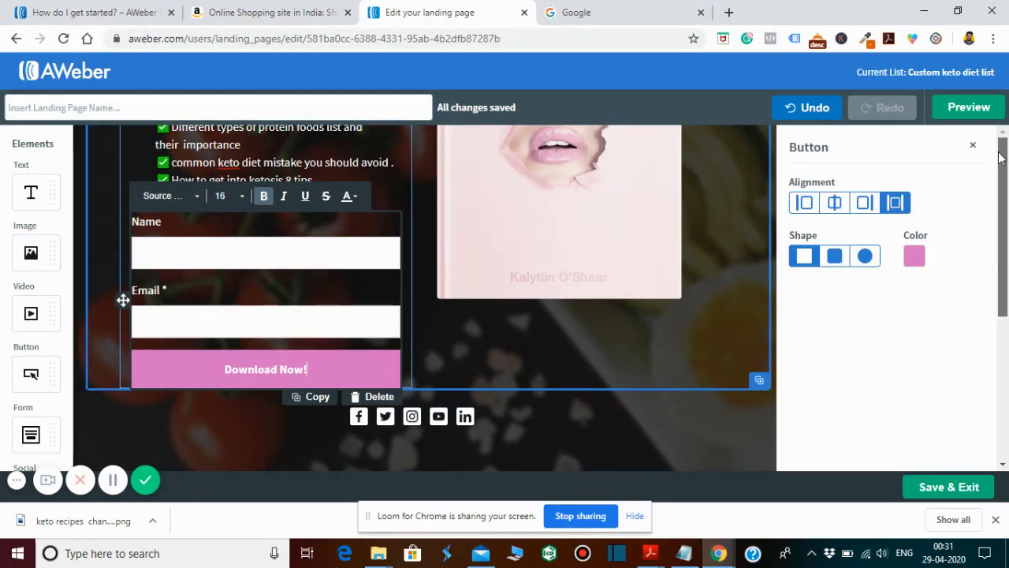
{"action": "left_click", "coordinate": [914, 258]}
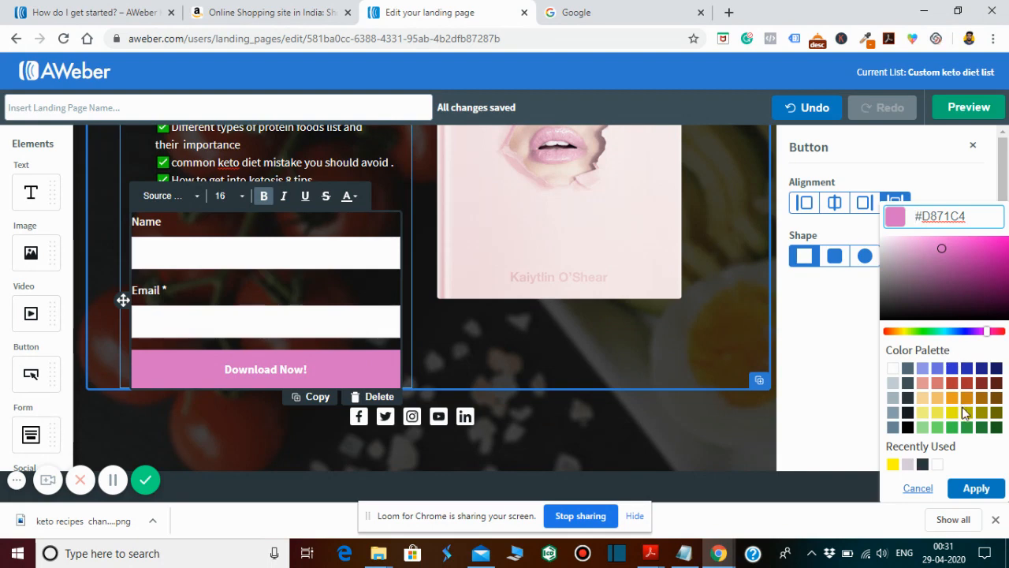
{"action": "left_click", "coordinate": [967, 427]}
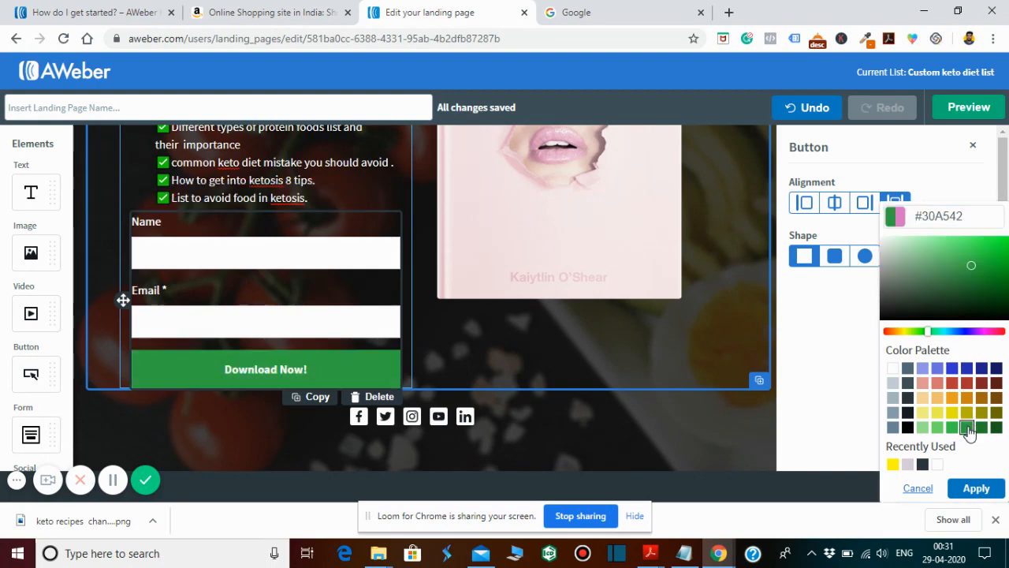
{"action": "left_click", "coordinate": [973, 486]}
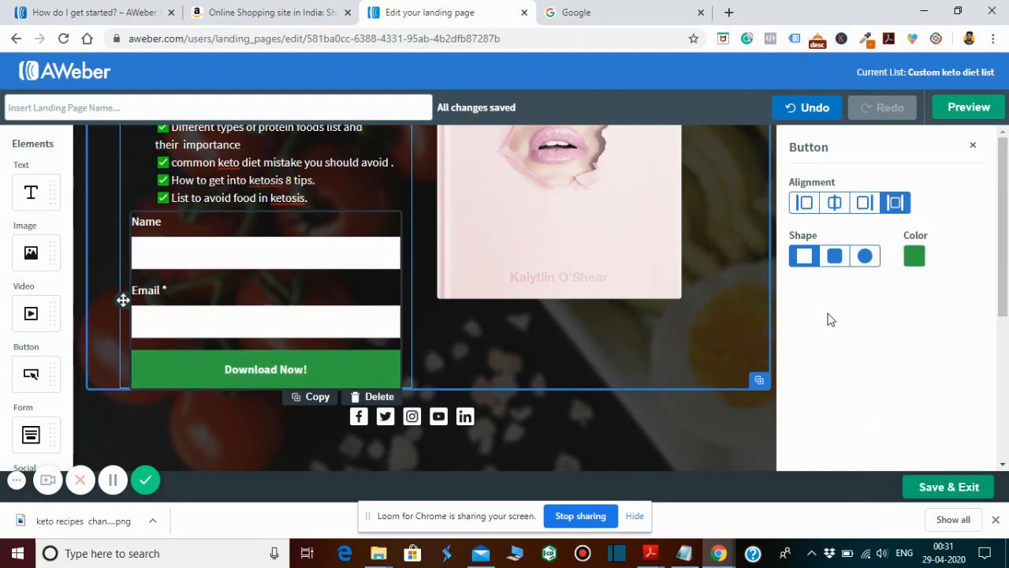
{"action": "left_click", "coordinate": [834, 265]}
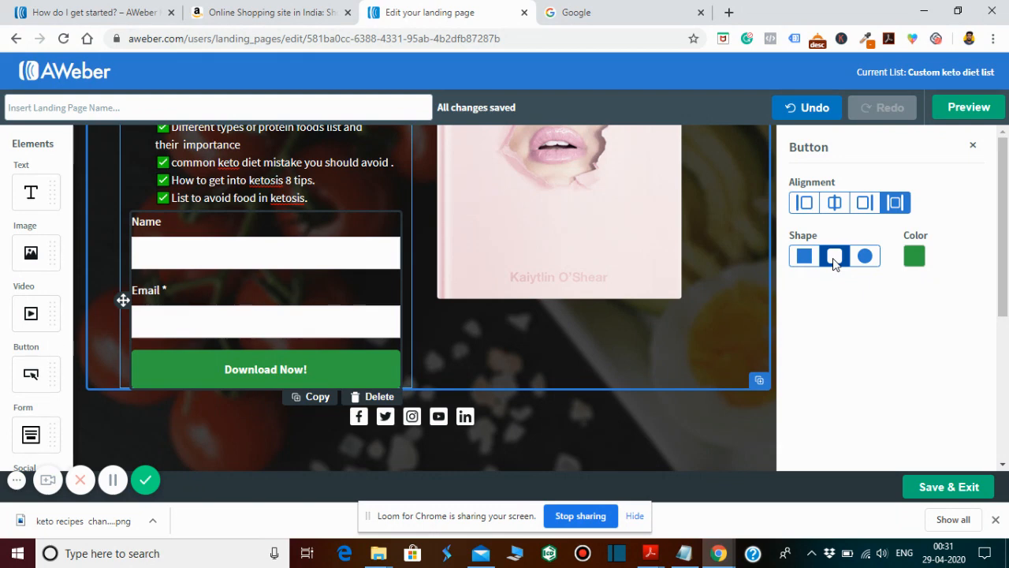
{"action": "left_click", "coordinate": [870, 264]}
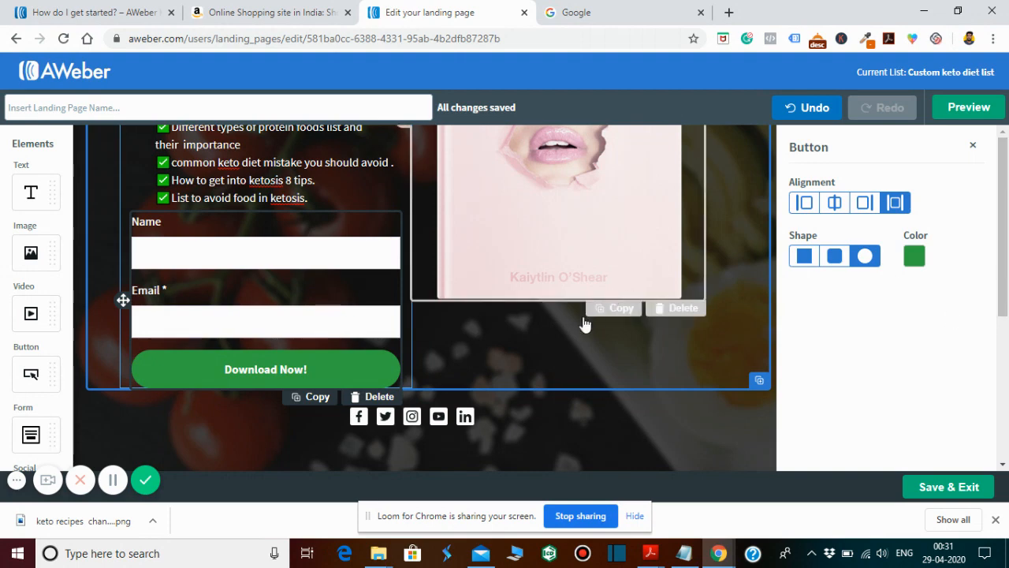
{"action": "left_click", "coordinate": [564, 345]}
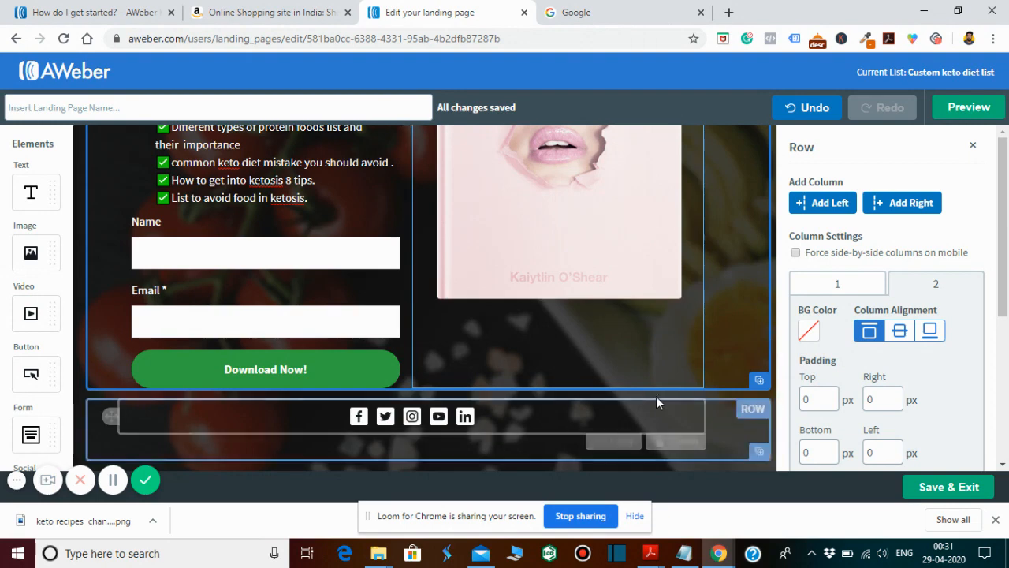
{"action": "left_click", "coordinate": [714, 338]}
- Replace the placeholder book cover with the 400 x 500 keto recipes PNG uploaded from the keto images folder on drive E
{"action": "scroll", "coordinate": [714, 345], "scroll_direction": "up", "scroll_amount": 3}
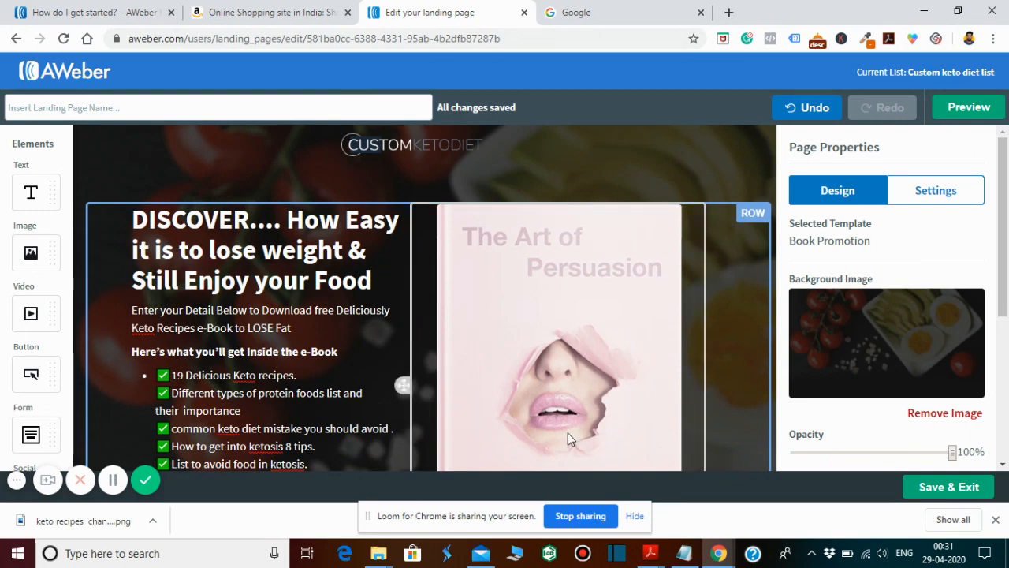
{"action": "left_click", "coordinate": [567, 434]}
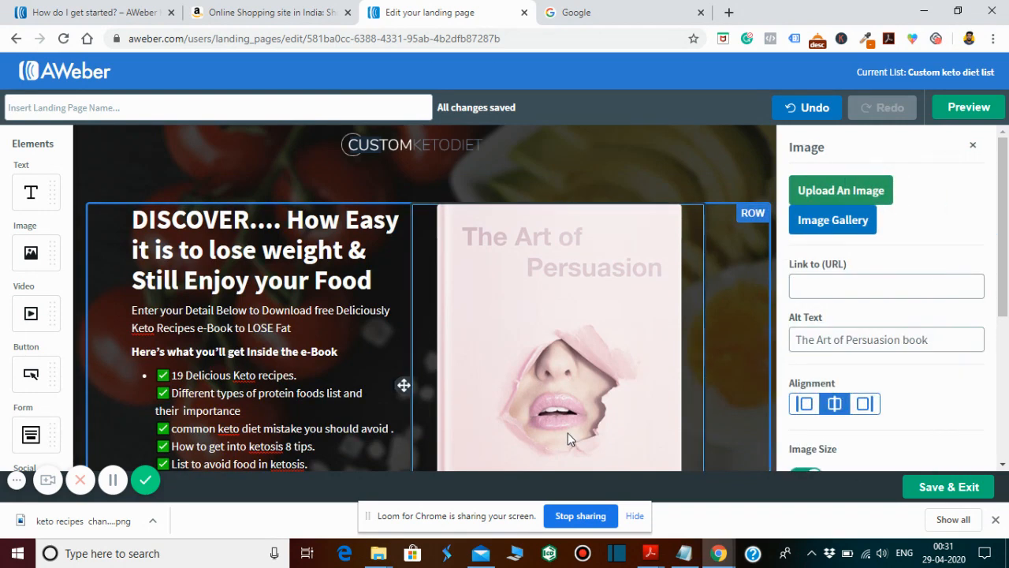
{"action": "left_click", "coordinate": [843, 203]}
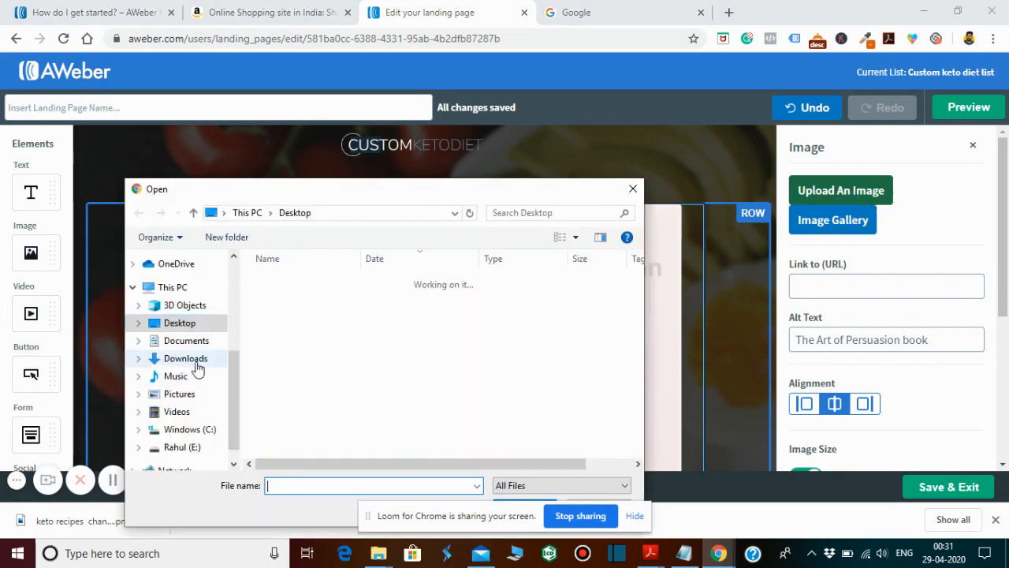
{"action": "left_click", "coordinate": [174, 451]}
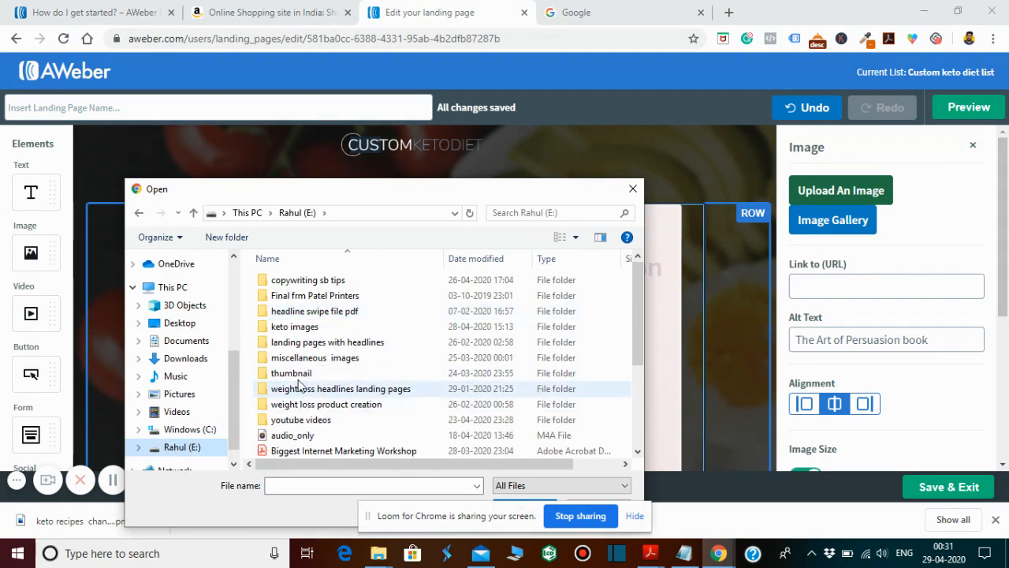
{"action": "double_click", "coordinate": [302, 327]}
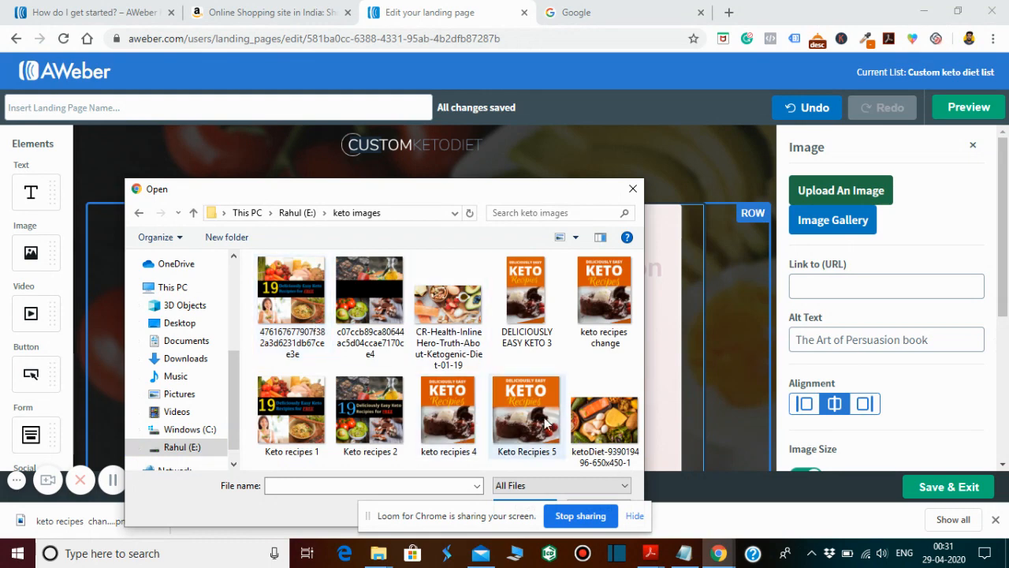
{"action": "double_click", "coordinate": [608, 320]}
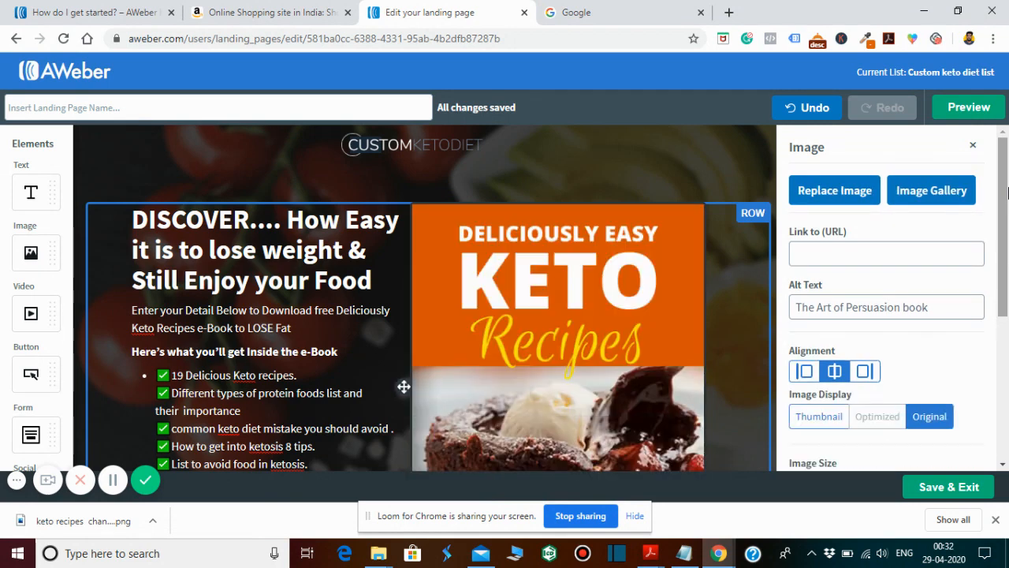
- Review the page with the new book image, preview it in mobile and desktop views, and return to the editor
{"action": "left_click_drag", "start_coordinate": [1007, 192], "coordinate": [1006, 335]}
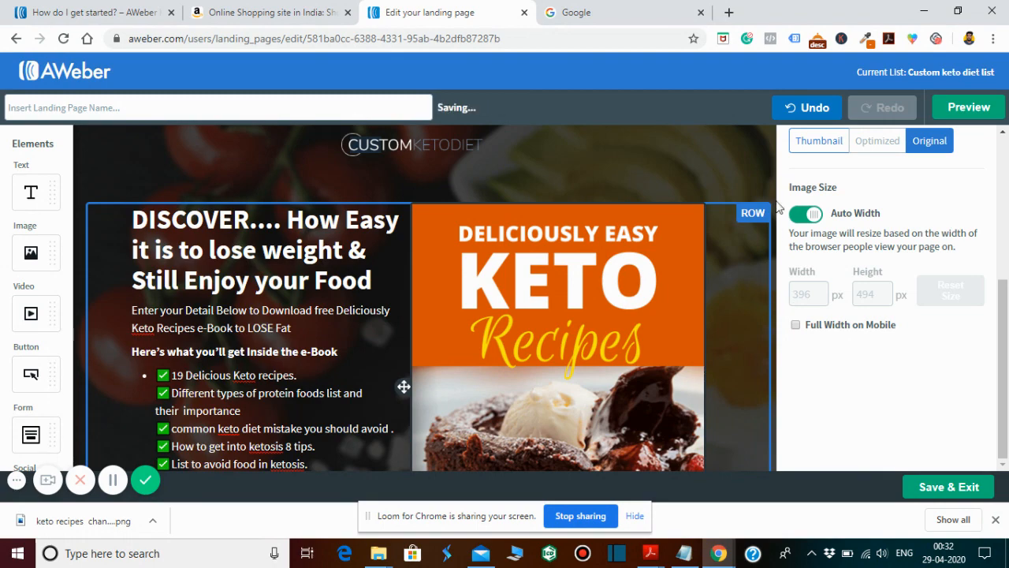
{"action": "left_click", "coordinate": [753, 212]}
{"action": "scroll", "coordinate": [756, 212], "scroll_direction": "down", "scroll_amount": 3}
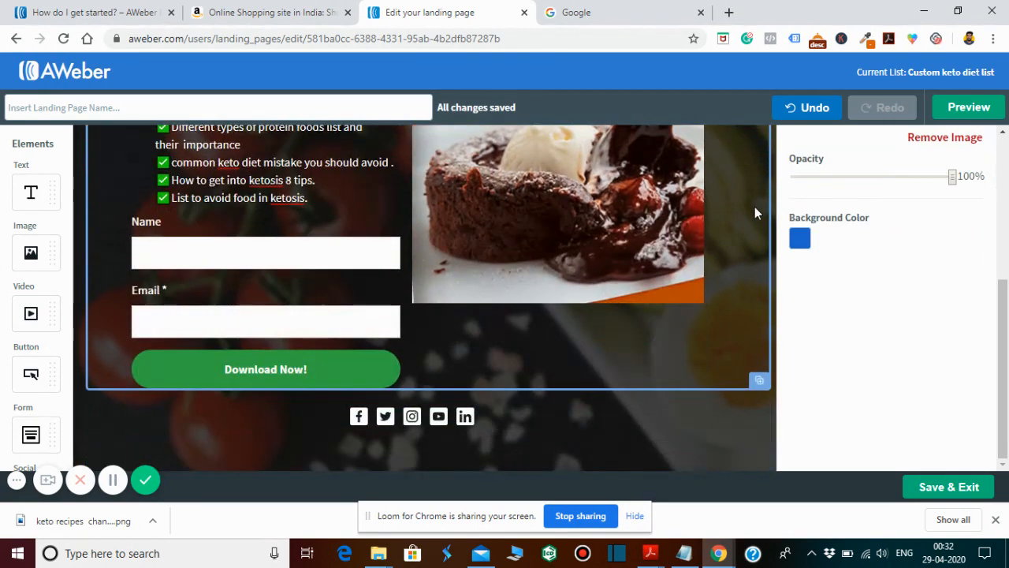
{"action": "scroll", "coordinate": [754, 206], "scroll_direction": "up", "scroll_amount": 3}
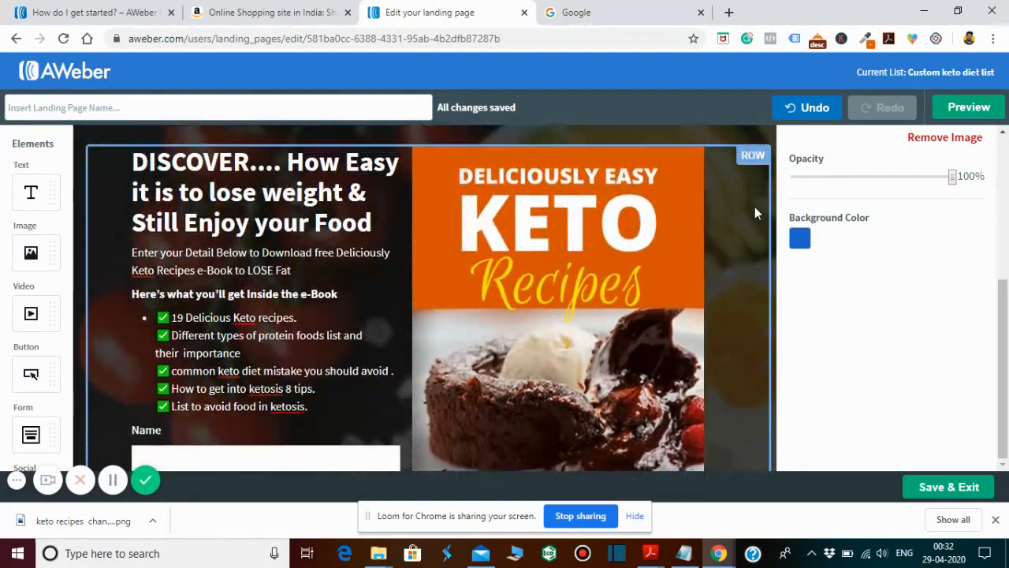
{"action": "scroll", "coordinate": [755, 206], "scroll_direction": "up", "scroll_amount": 2}
{"action": "scroll", "coordinate": [755, 206], "scroll_direction": "down", "scroll_amount": 2}
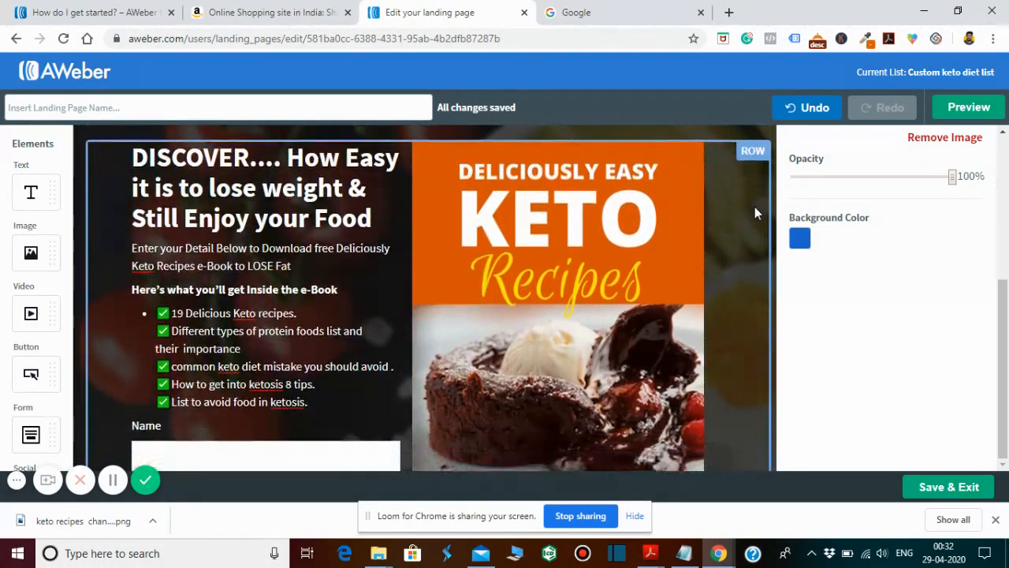
{"action": "scroll", "coordinate": [754, 206], "scroll_direction": "down", "scroll_amount": 1}
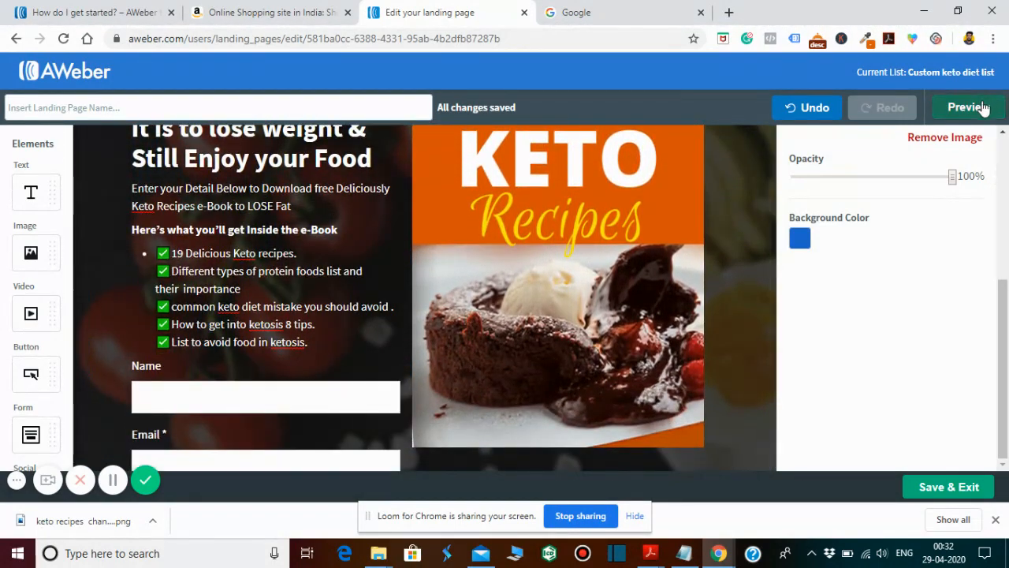
{"action": "left_click", "coordinate": [967, 108]}
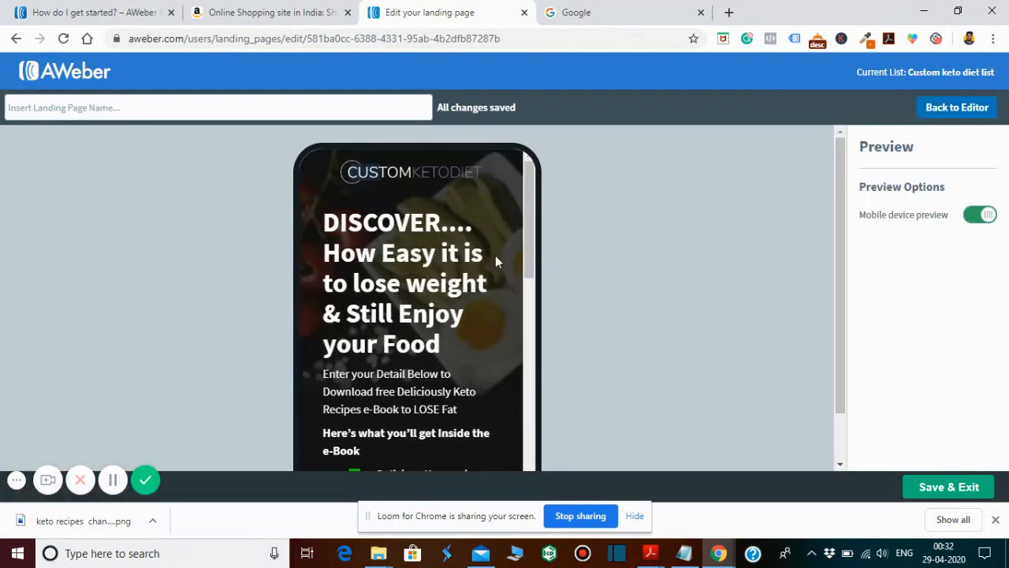
{"action": "left_click_drag", "start_coordinate": [532, 238], "coordinate": [529, 470]}
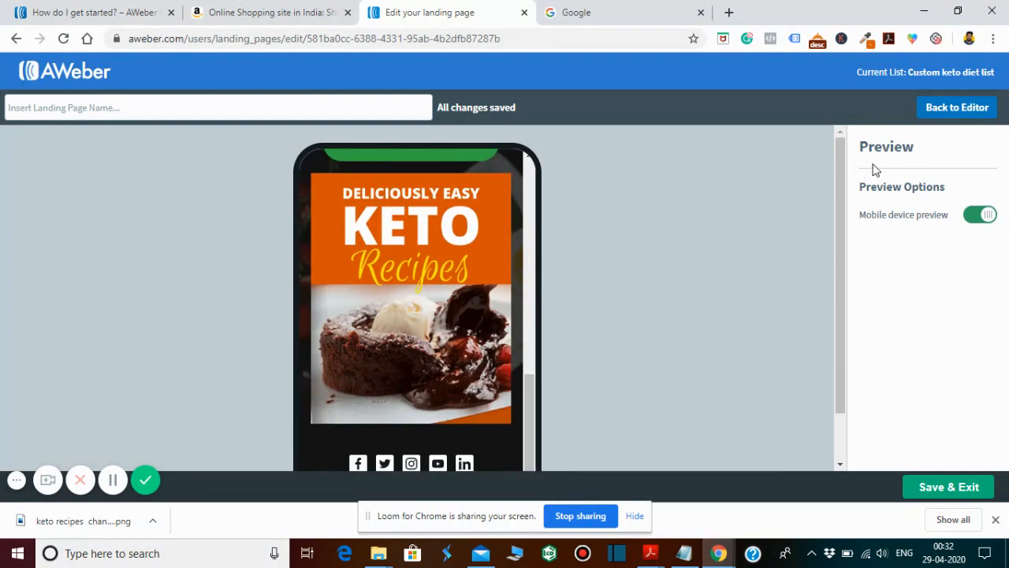
{"action": "left_click", "coordinate": [986, 215]}
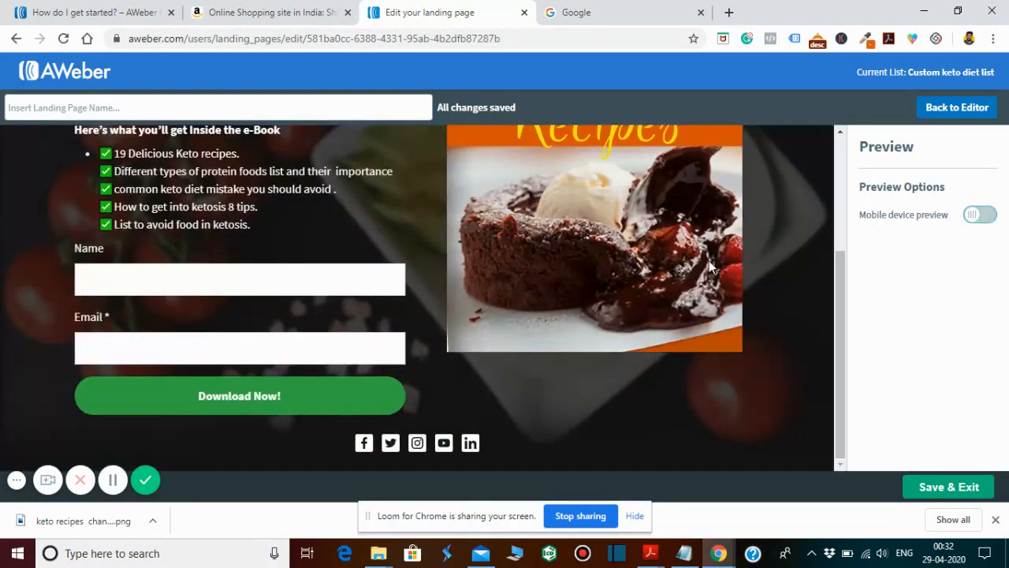
{"action": "left_click_drag", "start_coordinate": [845, 273], "coordinate": [864, 360]}
{"action": "left_click", "coordinate": [949, 108]}
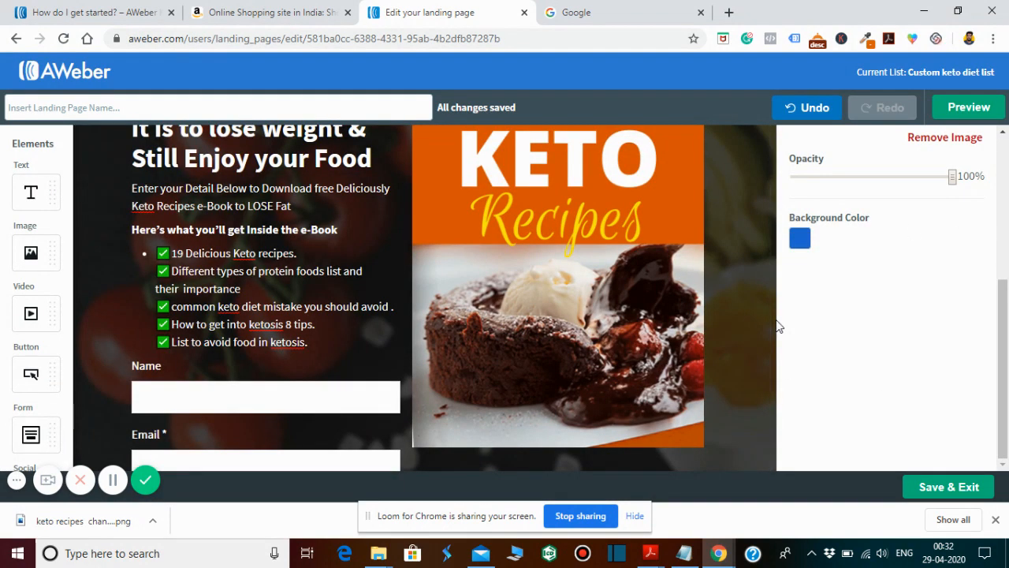
- Delete the social media icons element from the row below the sign-up form
{"action": "left_click", "coordinate": [744, 316]}
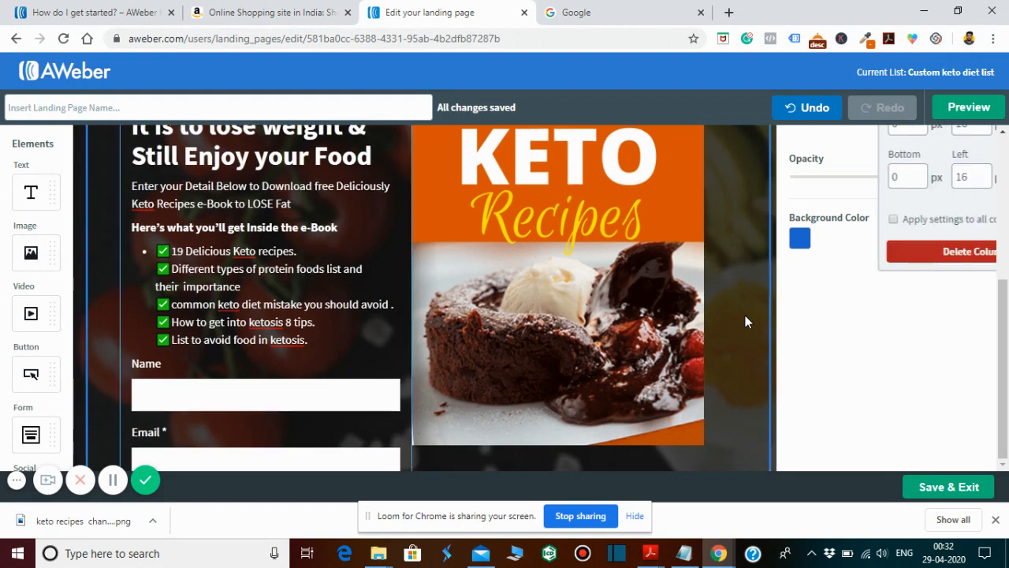
{"action": "scroll", "coordinate": [745, 316], "scroll_direction": "down", "scroll_amount": 1}
{"action": "scroll", "coordinate": [745, 315], "scroll_direction": "down", "scroll_amount": 1}
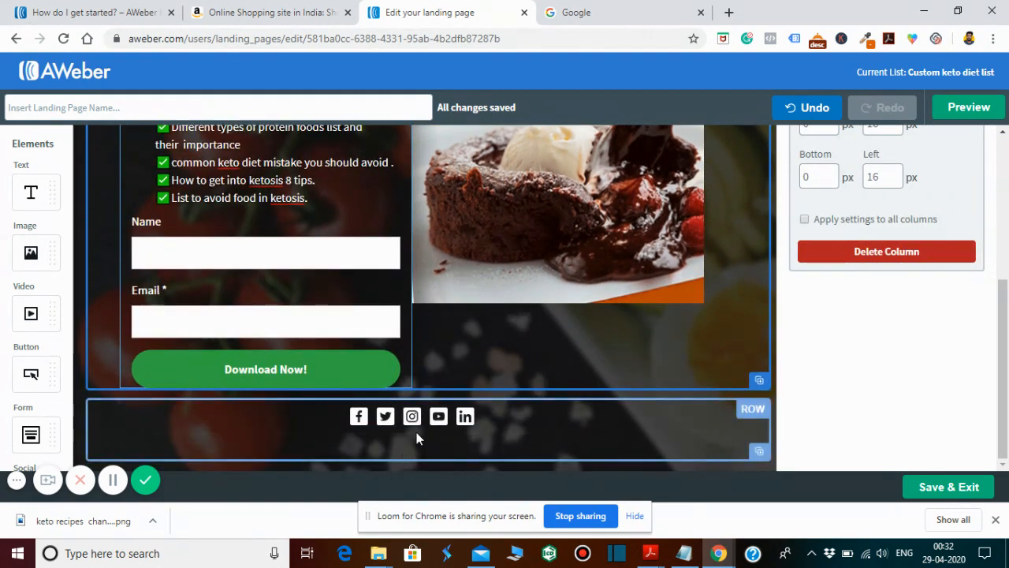
{"action": "left_click", "coordinate": [674, 442]}
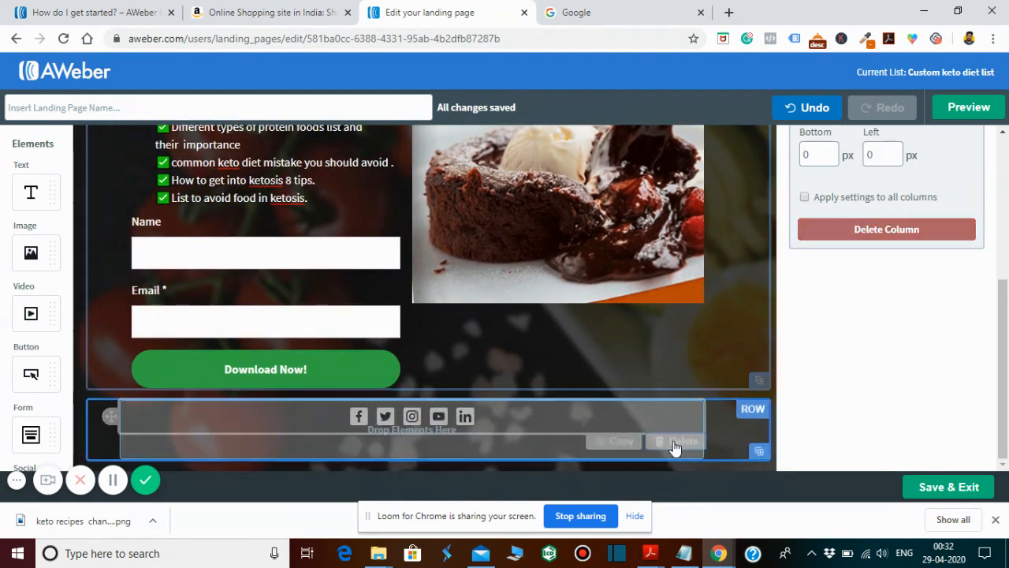
{"action": "left_click", "coordinate": [771, 338]}
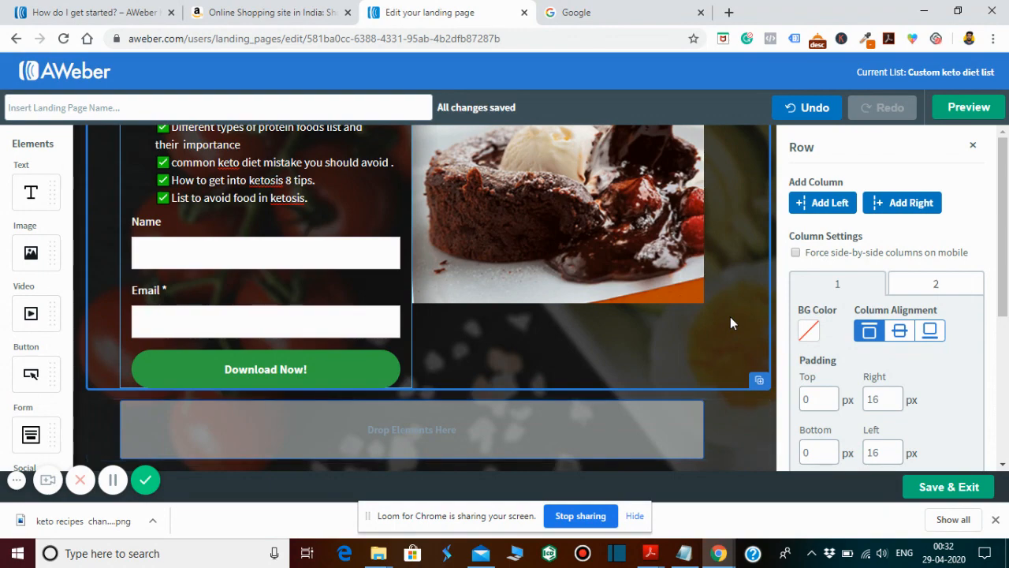
- Color the words "lose weight" in the main heading orange #EA9D1C
{"action": "scroll", "coordinate": [730, 316], "scroll_direction": "up", "scroll_amount": 3}
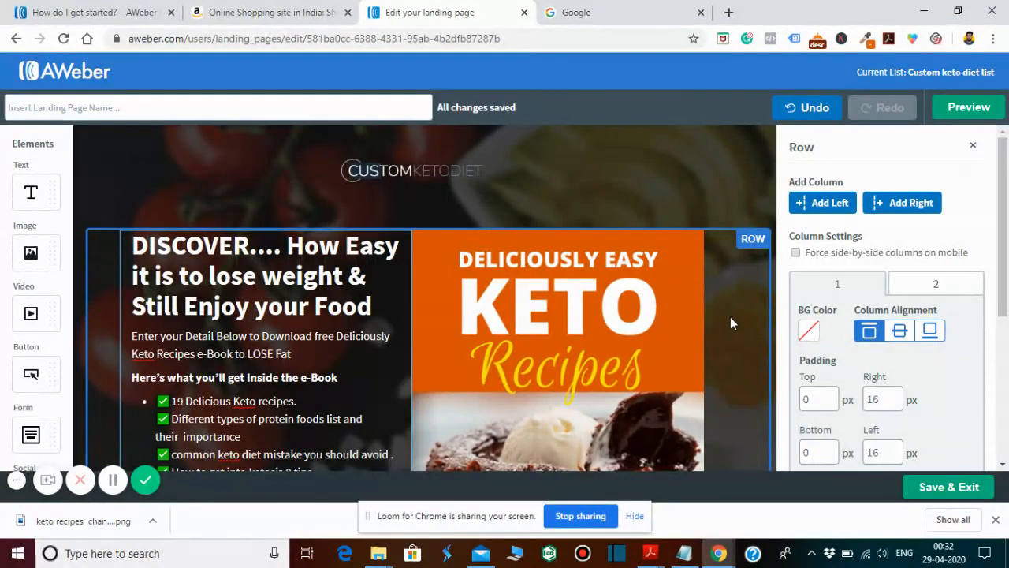
{"action": "scroll", "coordinate": [730, 316], "scroll_direction": "down", "scroll_amount": 1}
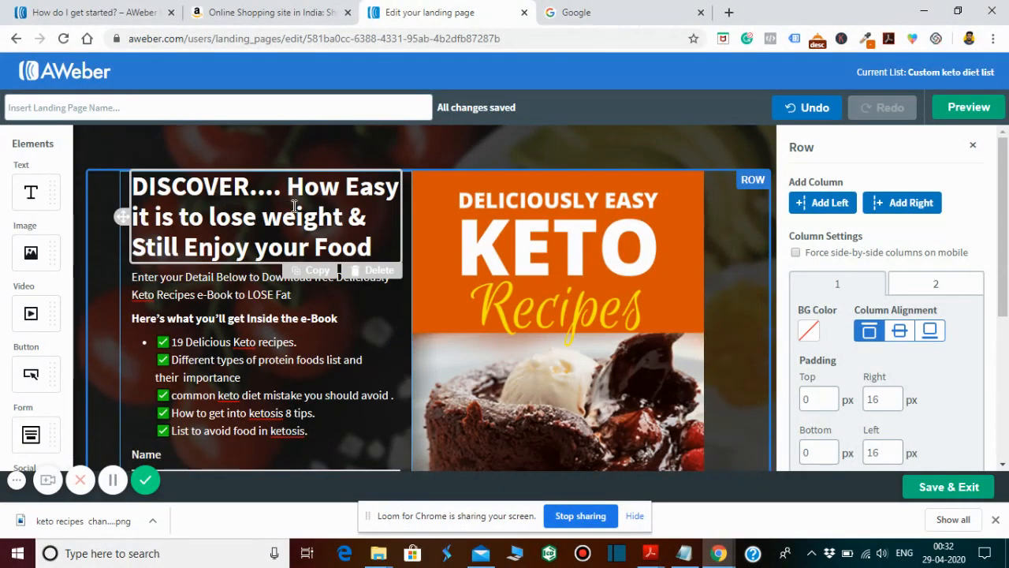
{"action": "left_click_drag", "start_coordinate": [346, 193], "coordinate": [278, 212]}
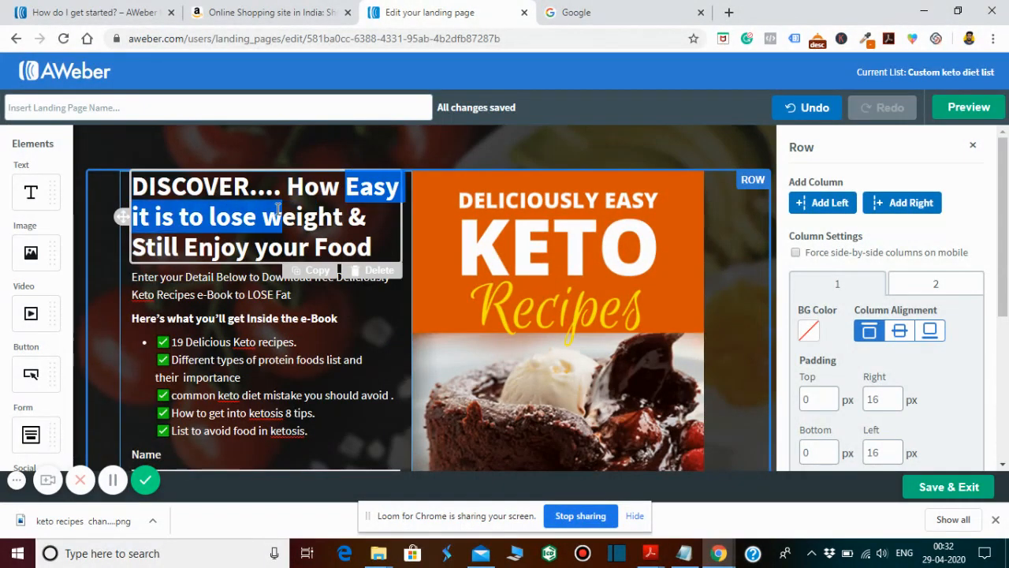
{"action": "left_click", "coordinate": [271, 212]}
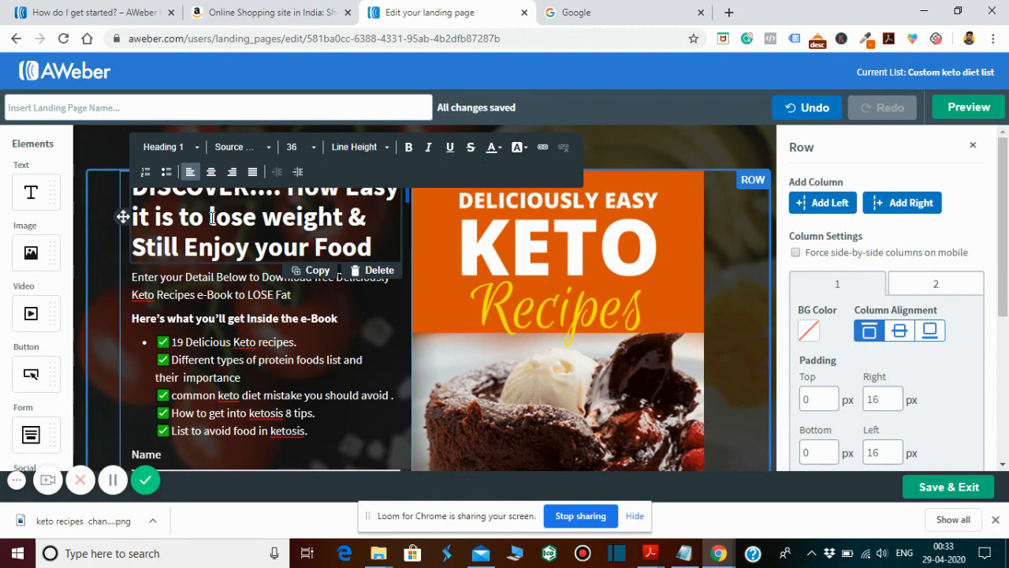
{"action": "left_click_drag", "start_coordinate": [209, 218], "coordinate": [342, 218]}
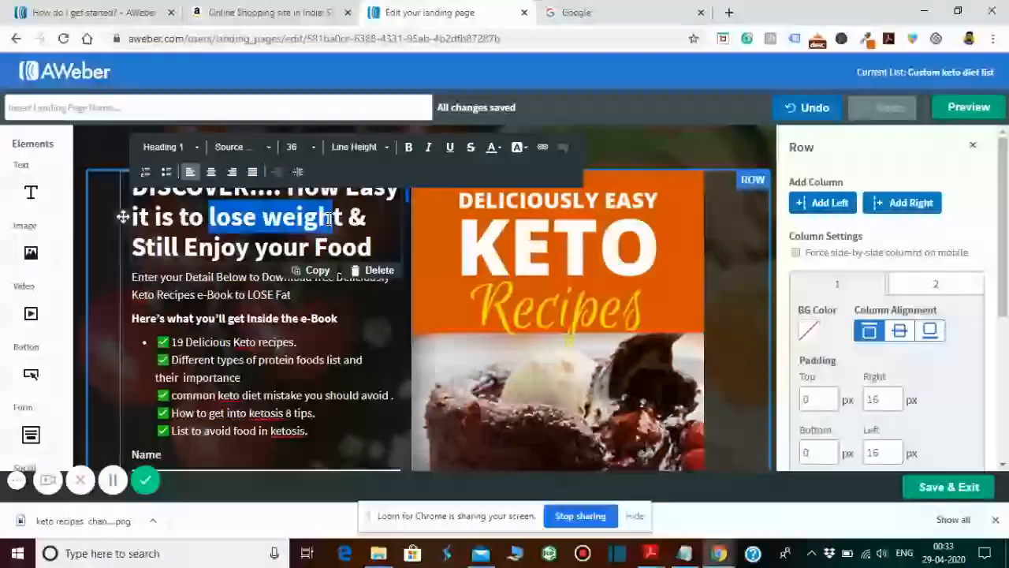
{"action": "left_click", "coordinate": [503, 151]}
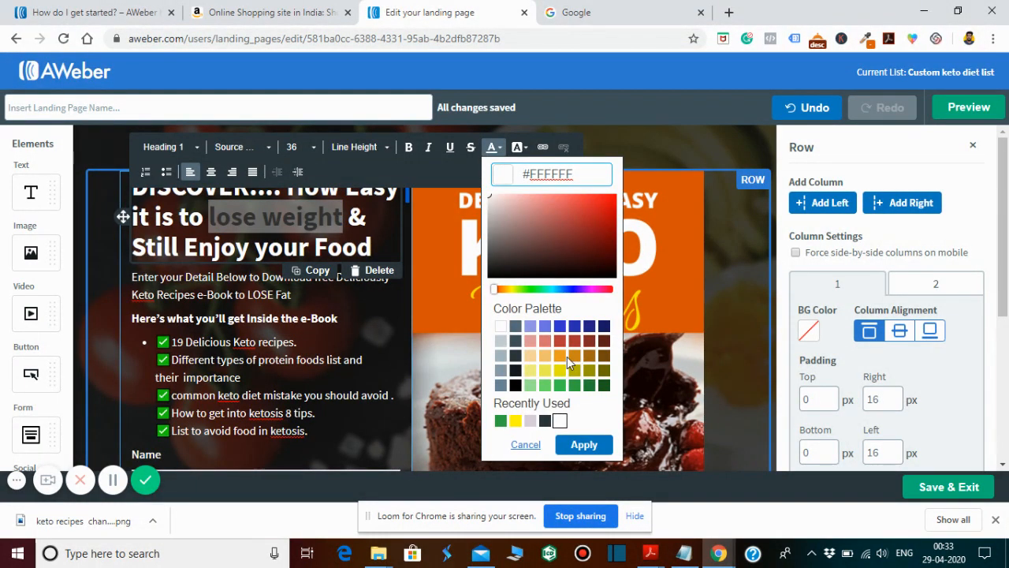
{"action": "left_click", "coordinate": [560, 355]}
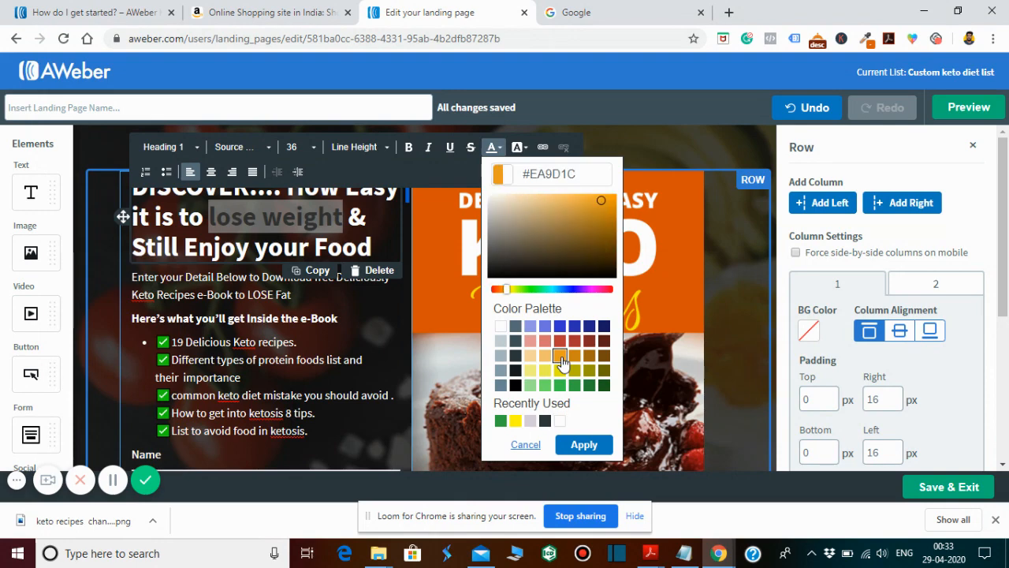
{"action": "left_click", "coordinate": [584, 444]}
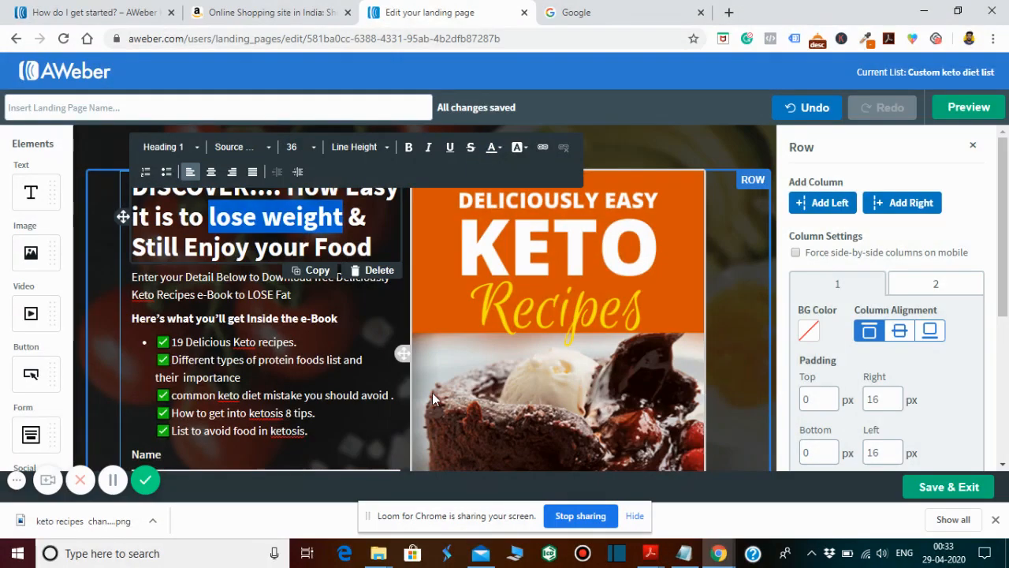
{"action": "left_click", "coordinate": [378, 341]}
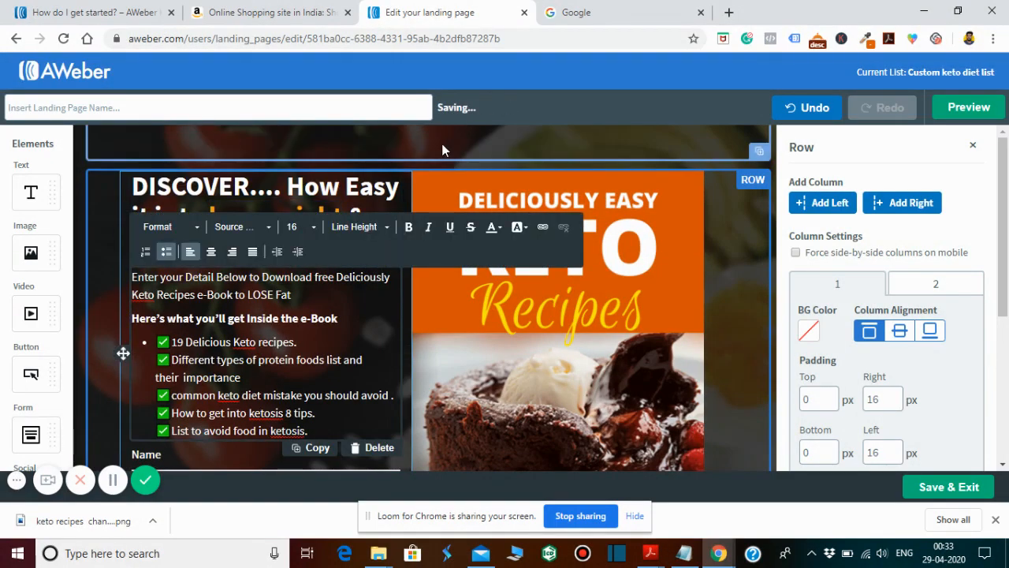
{"action": "left_click", "coordinate": [441, 143]}
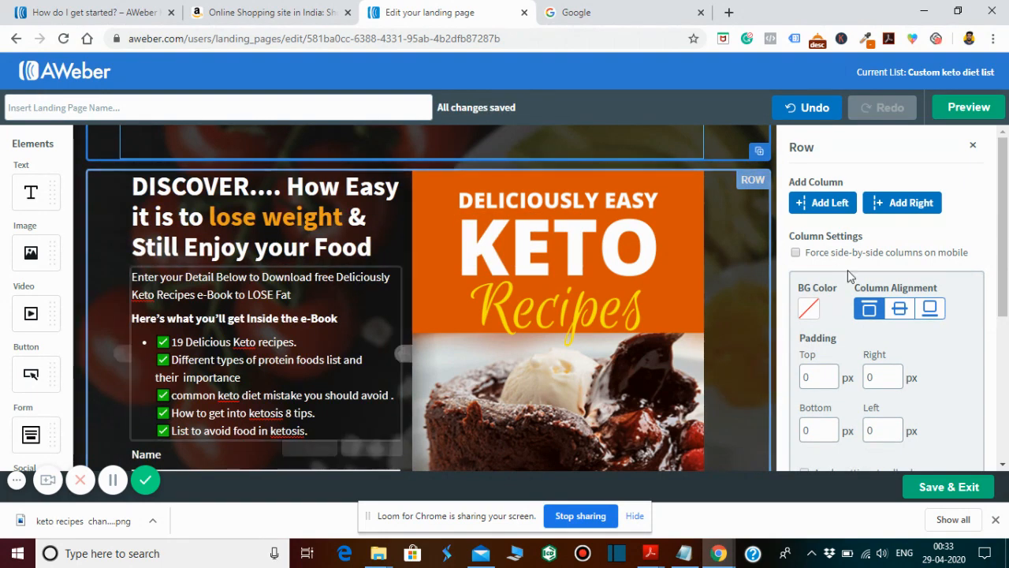
- Add a text element to the empty row below the sign-up form and enter the filler text "kjdfkjsdnfm,"
{"action": "left_click_drag", "start_coordinate": [1002, 226], "coordinate": [1006, 325]}
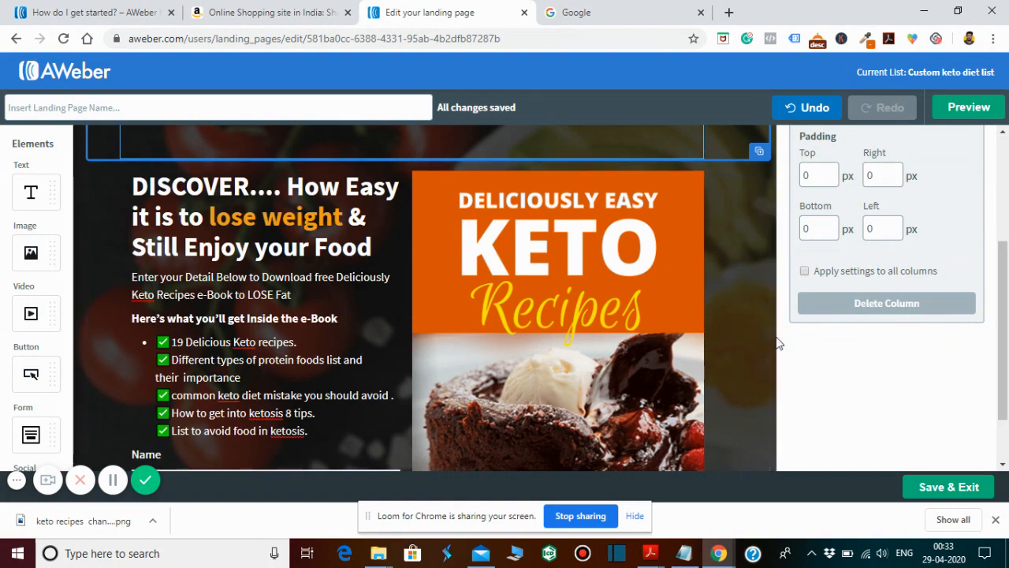
{"action": "left_click", "coordinate": [748, 345]}
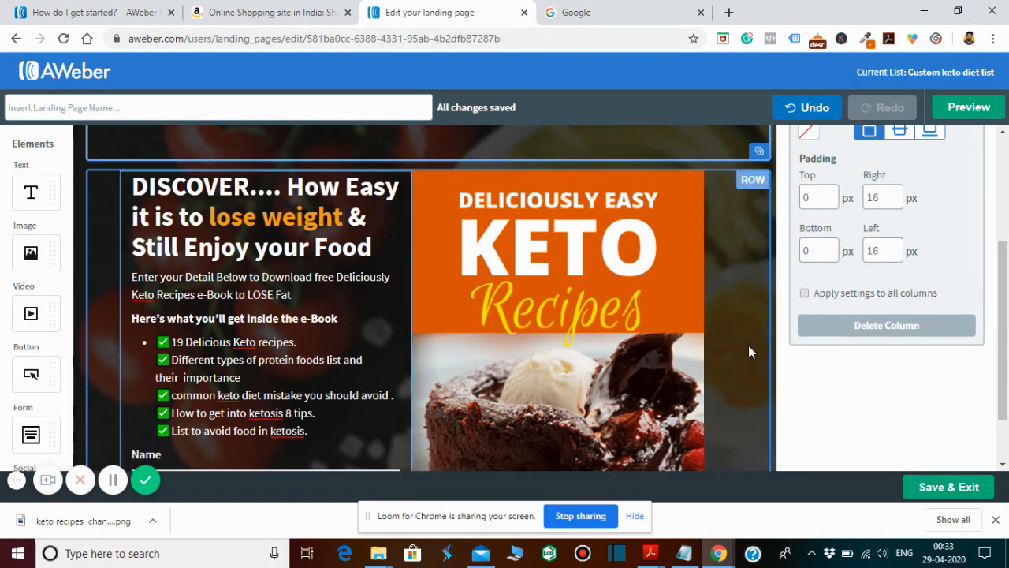
{"action": "scroll", "coordinate": [748, 345], "scroll_direction": "down", "scroll_amount": 2}
{"action": "scroll", "coordinate": [748, 345], "scroll_direction": "down", "scroll_amount": 2}
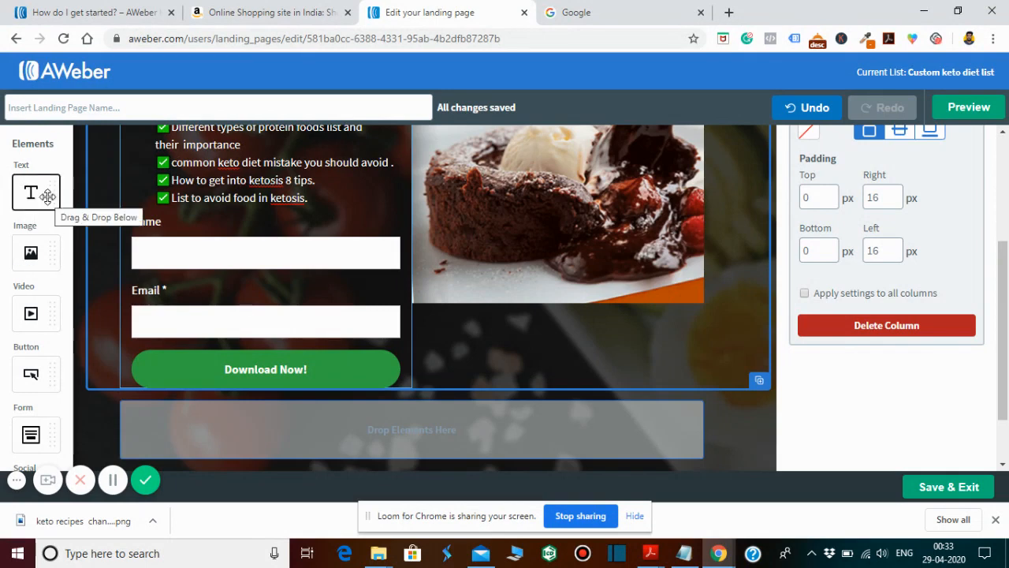
{"action": "left_click_drag", "start_coordinate": [47, 195], "coordinate": [439, 428]}
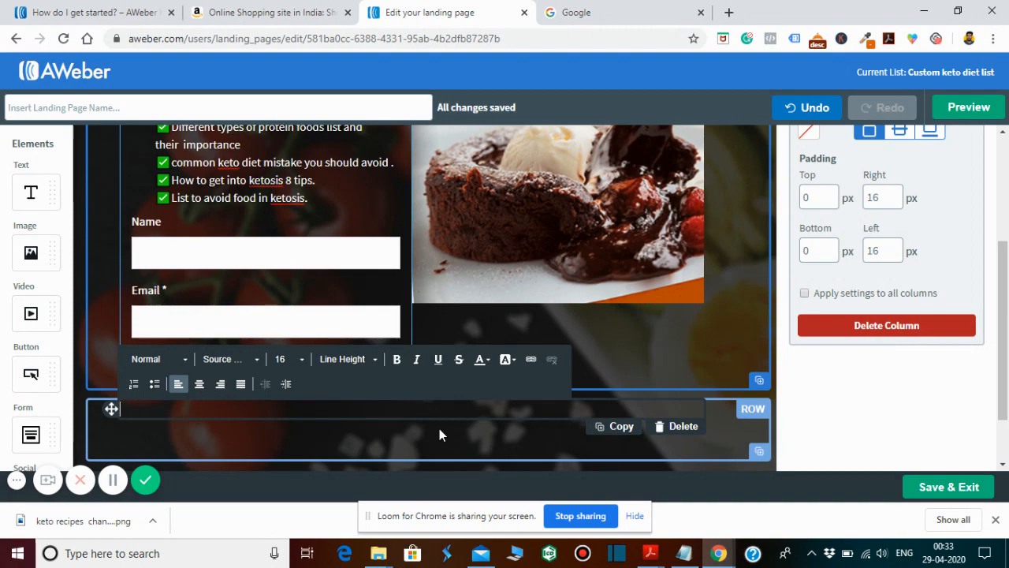
{"action": "type", "text": "kjdfkj"}
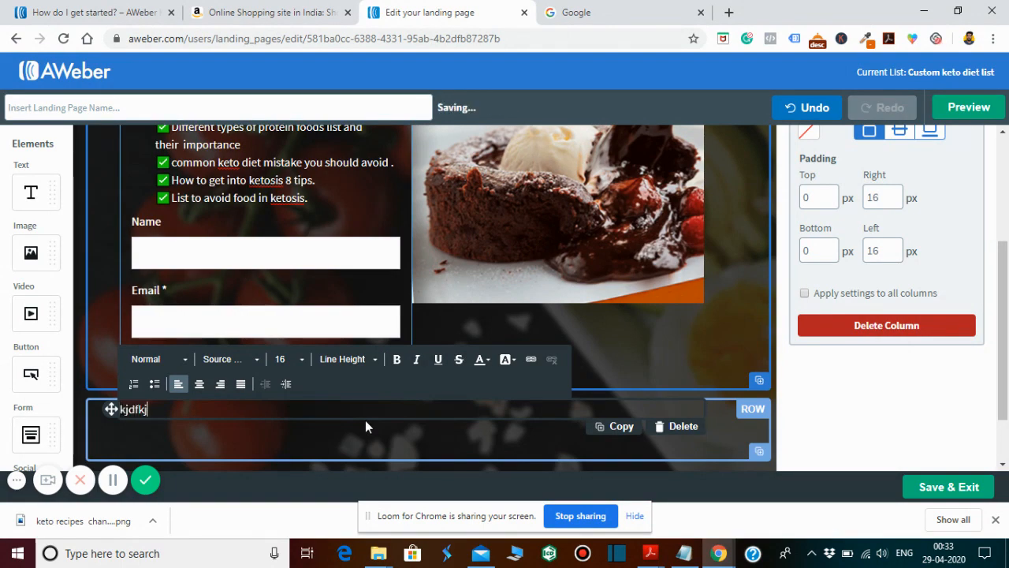
{"action": "type", "text": "sdnfm,mdf"}
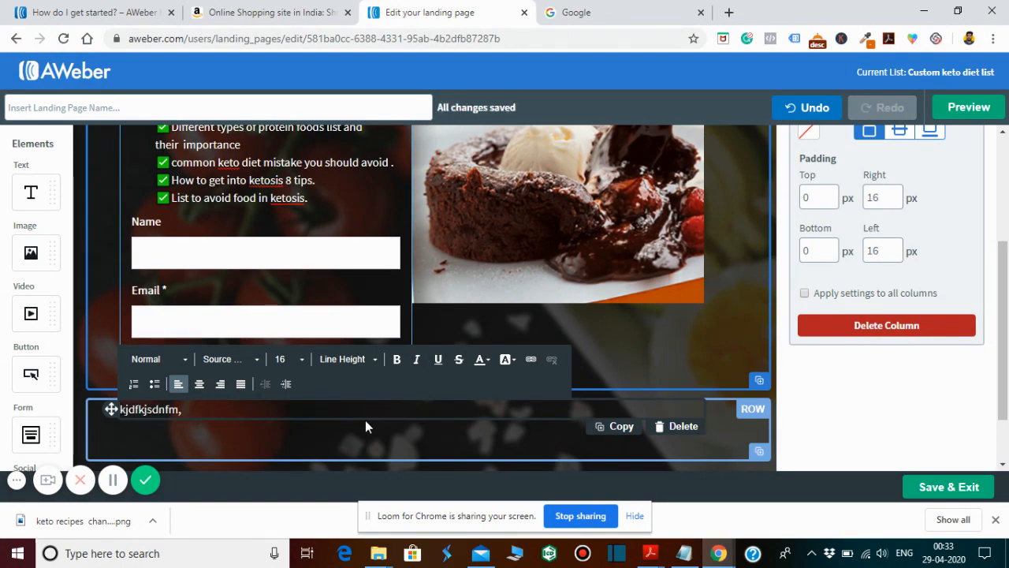
- Replace the filler text in the row below the sign-up form with "thankyou for subscribing......"
{"action": "key", "text": "BackSpace"}
{"action": "key", "text": "BackSpace"}
{"action": "key", "text": "BackSpace"}
{"action": "key", "text": "BackSpace"}
{"action": "key", "text": "BackSpace"}
{"action": "key", "text": "BackSpace"}
{"action": "key", "text": "BackSpace"}
{"action": "key", "text": "BackSpace"}
{"action": "key", "text": "BackSpace"}
{"action": "key", "text": "BackSpace"}
{"action": "key", "text": "BackSpace"}
{"action": "key", "text": "BackSpace"}
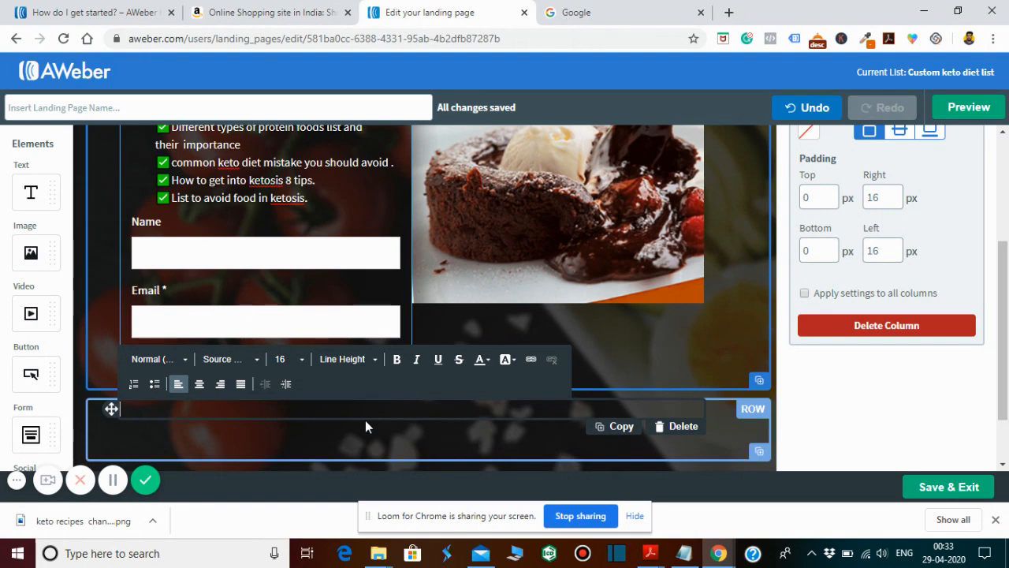
{"action": "type", "text": "P"}
{"action": "key", "text": "BackSpace"}
{"action": "type", "text": "thankyou f"}
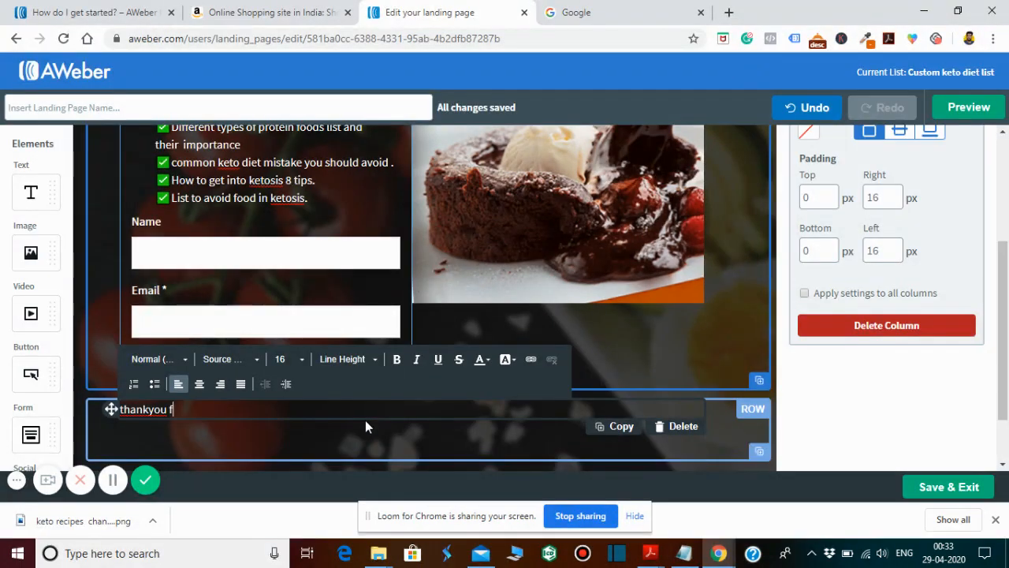
{"action": "type", "text": "or subscri"}
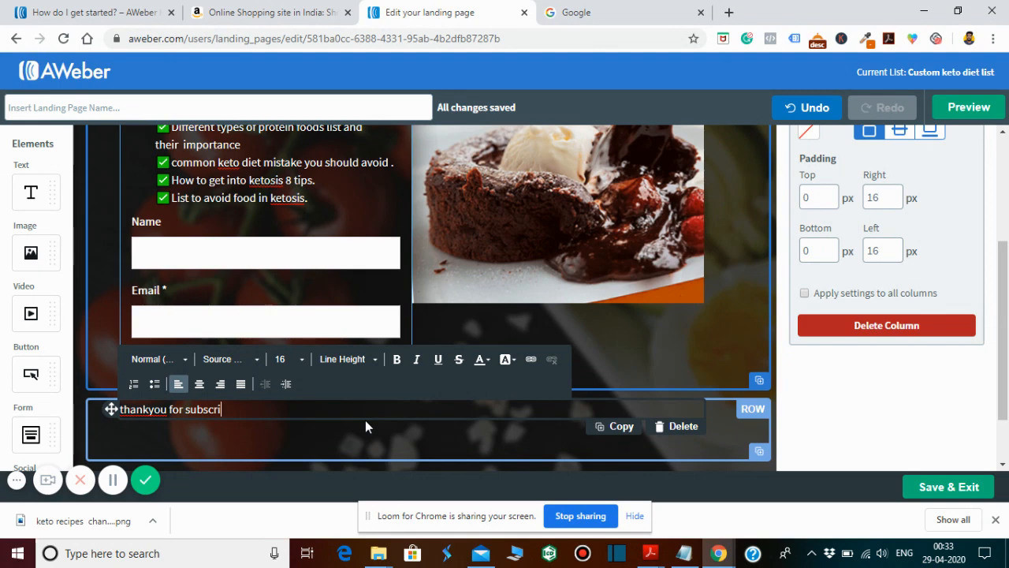
{"action": "type", "text": "bing"}
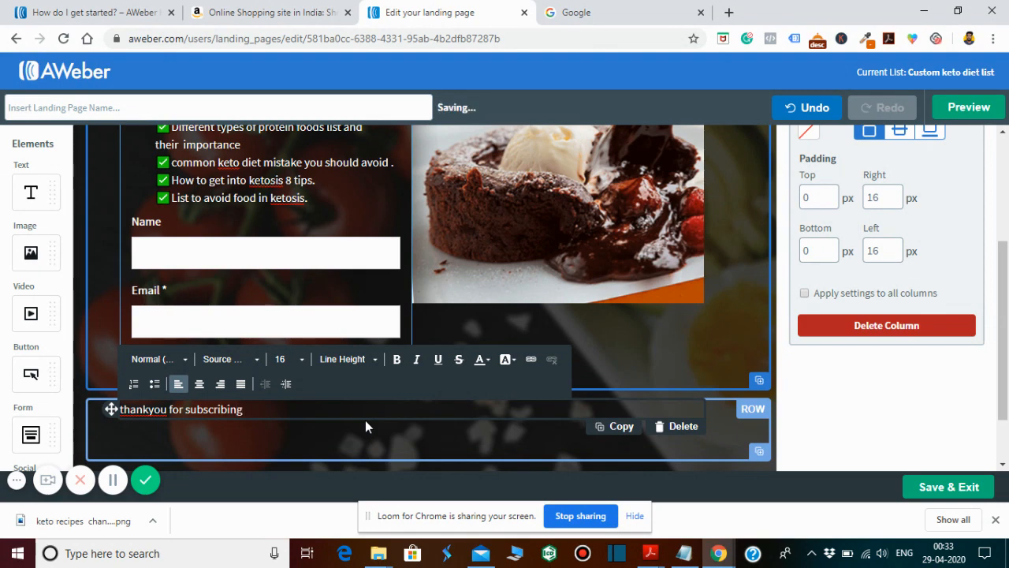
{"action": "type", "text": " on"}
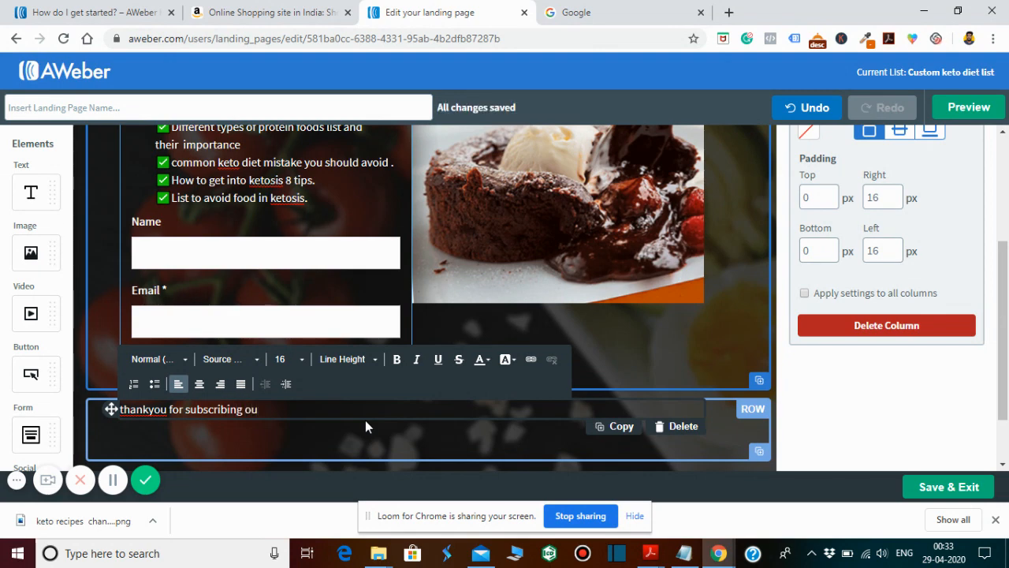
{"action": "key", "text": "BackSpace"}
{"action": "key", "text": "BackSpace"}
{"action": "key", "text": "BackSpace"}
{"action": "type", "text": "......"}
{"action": "left_click", "coordinate": [243, 450]}
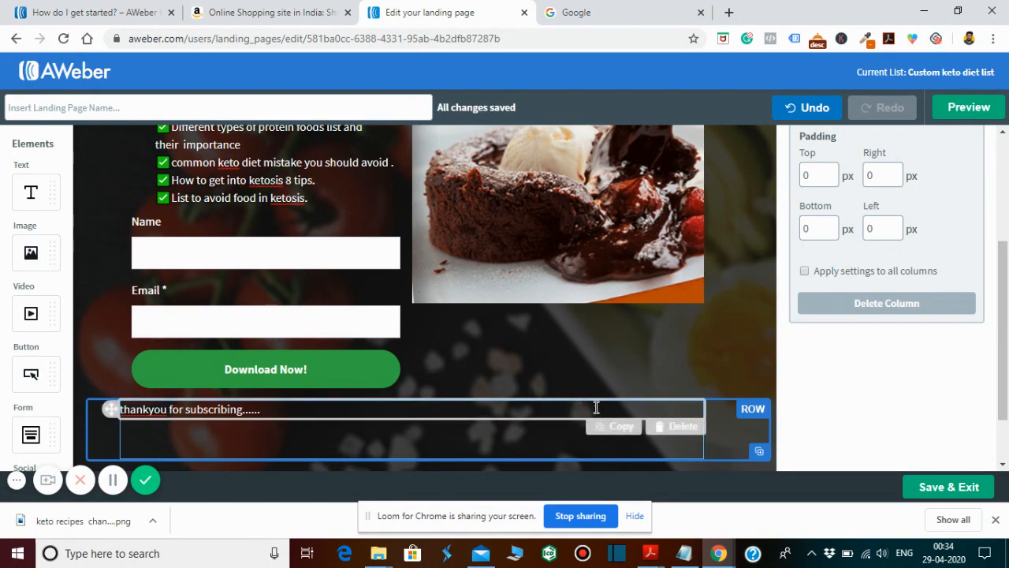
- Delete the thank-you text element below the sign-up form and add an image element in its place
{"action": "left_click", "coordinate": [676, 427]}
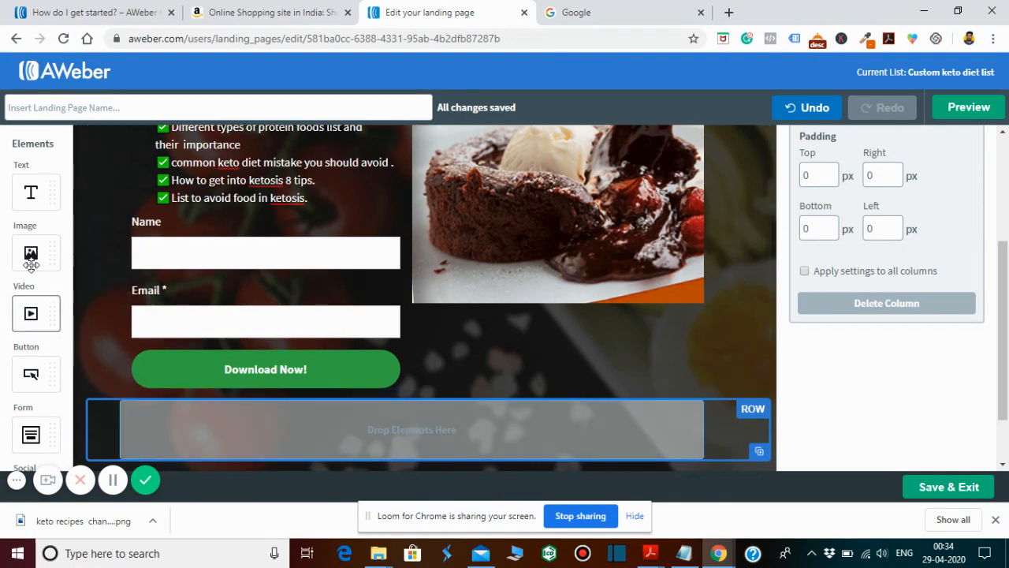
{"action": "left_click_drag", "start_coordinate": [31, 256], "coordinate": [381, 431]}
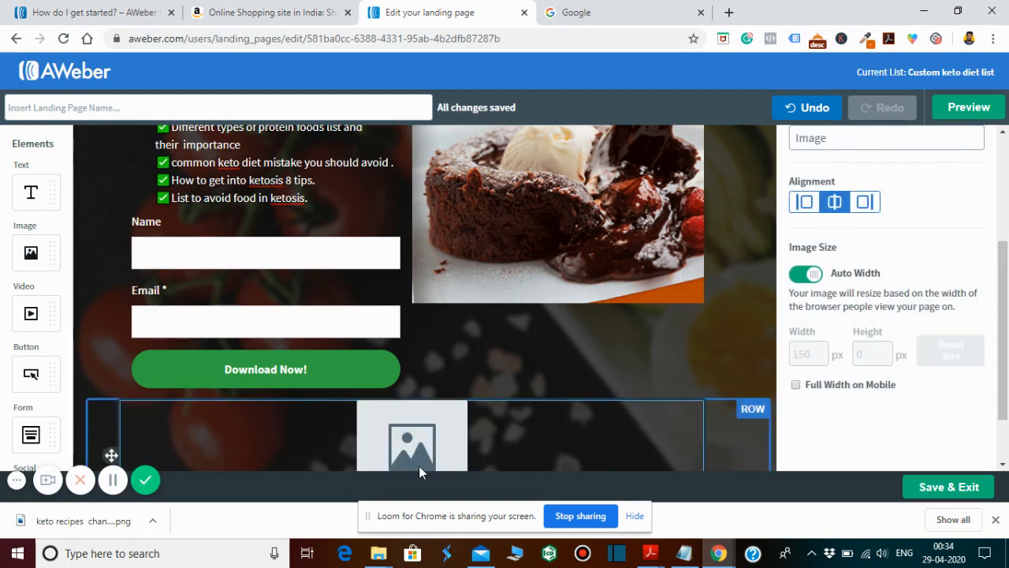
{"action": "left_click_drag", "start_coordinate": [1006, 278], "coordinate": [1008, 303]}
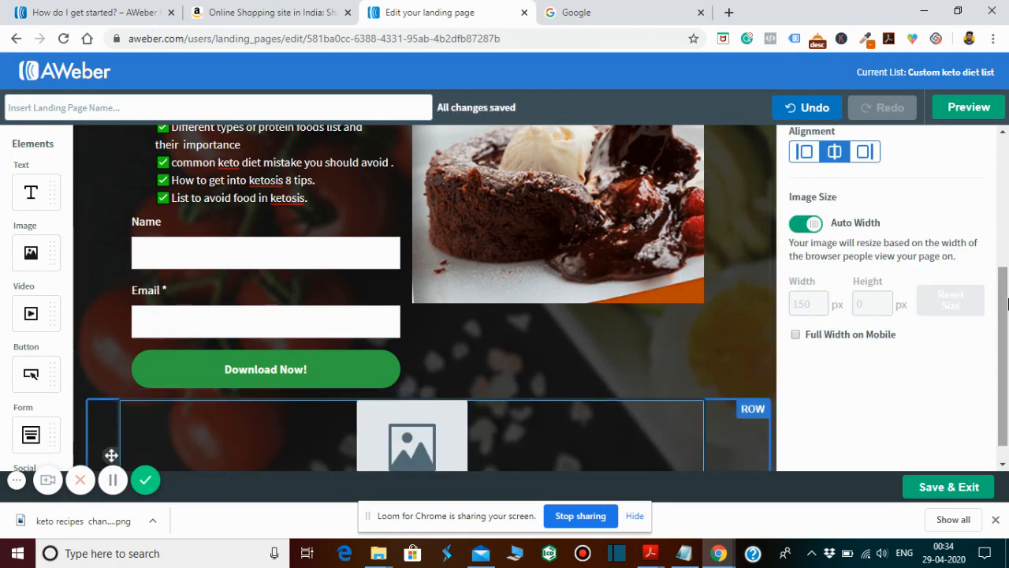
{"action": "left_click", "coordinate": [751, 410]}
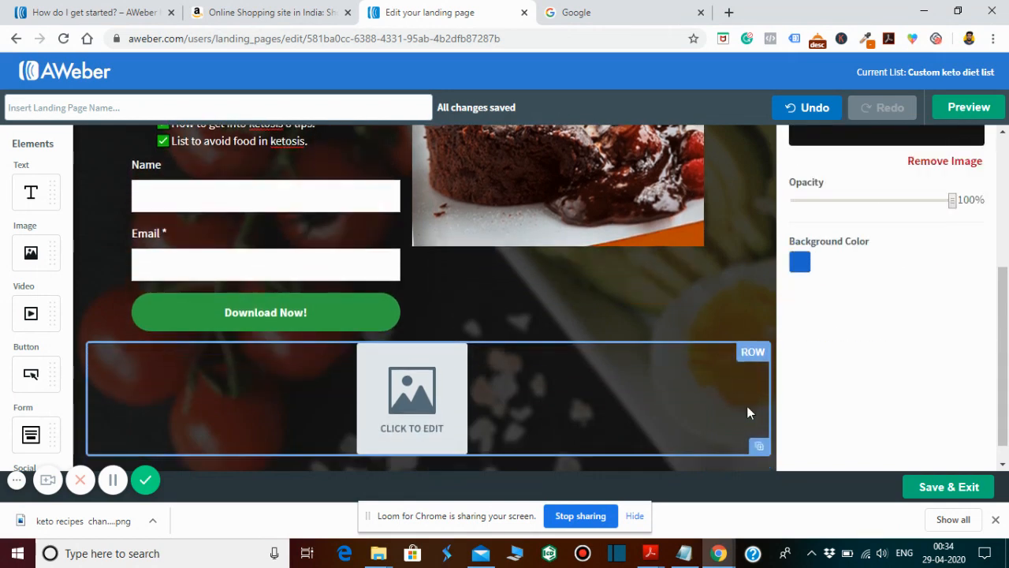
- Review the Design and Settings options in the page properties, including the background image, opacity and background color
{"action": "scroll", "coordinate": [748, 412], "scroll_direction": "up", "scroll_amount": 2}
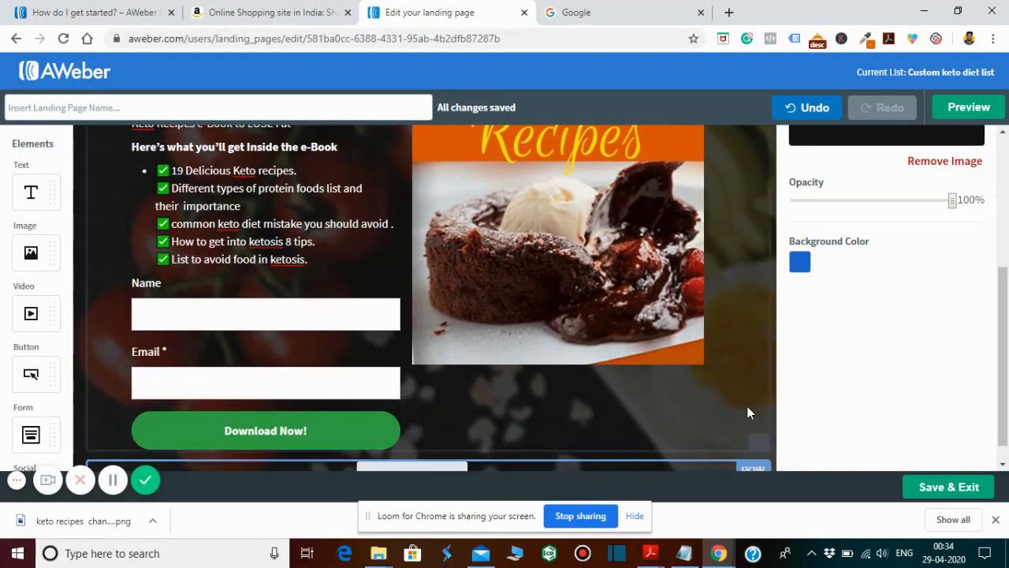
{"action": "left_click_drag", "start_coordinate": [1007, 363], "coordinate": [1007, 230]}
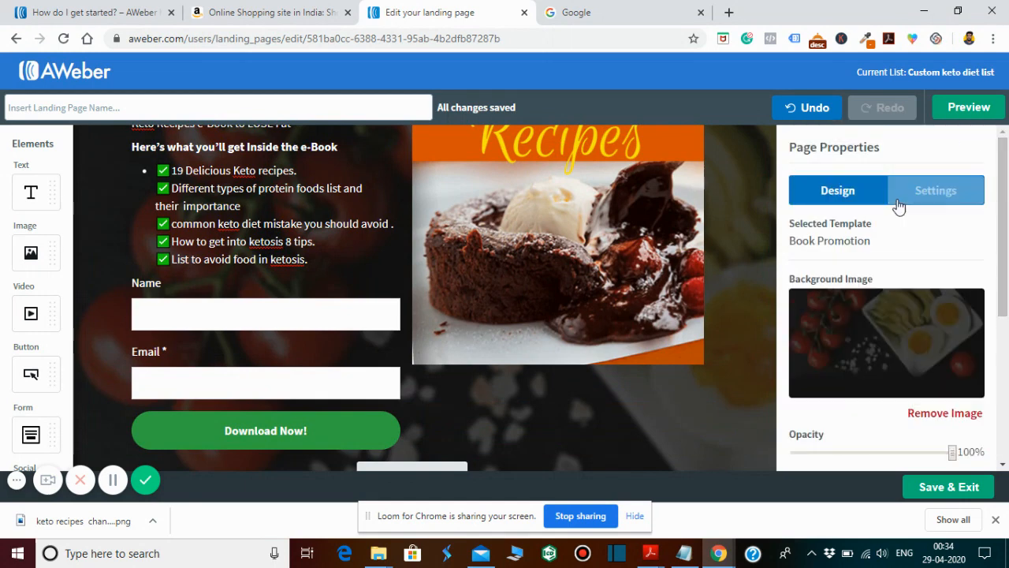
{"action": "left_click", "coordinate": [952, 193]}
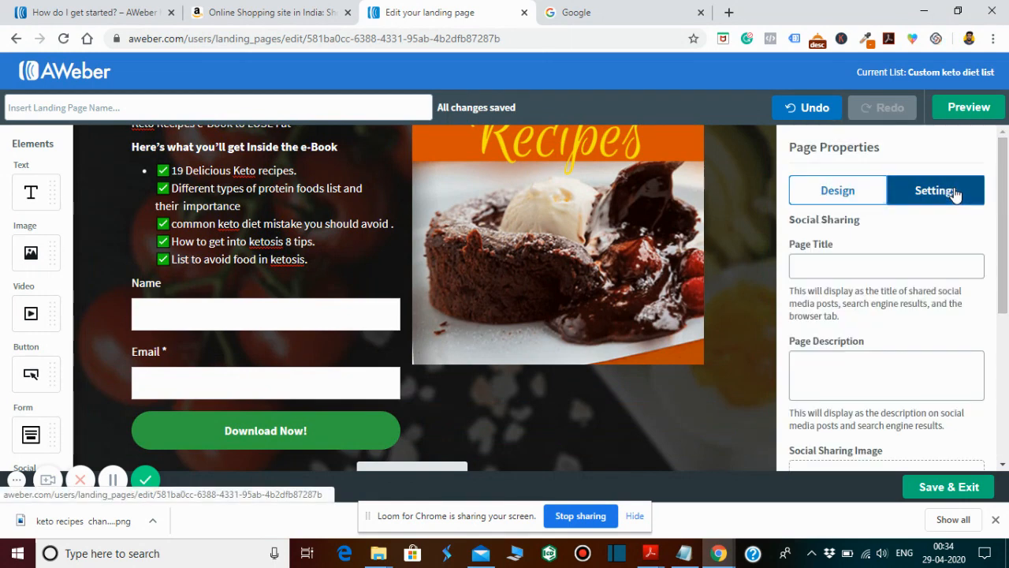
{"action": "left_click", "coordinate": [840, 190]}
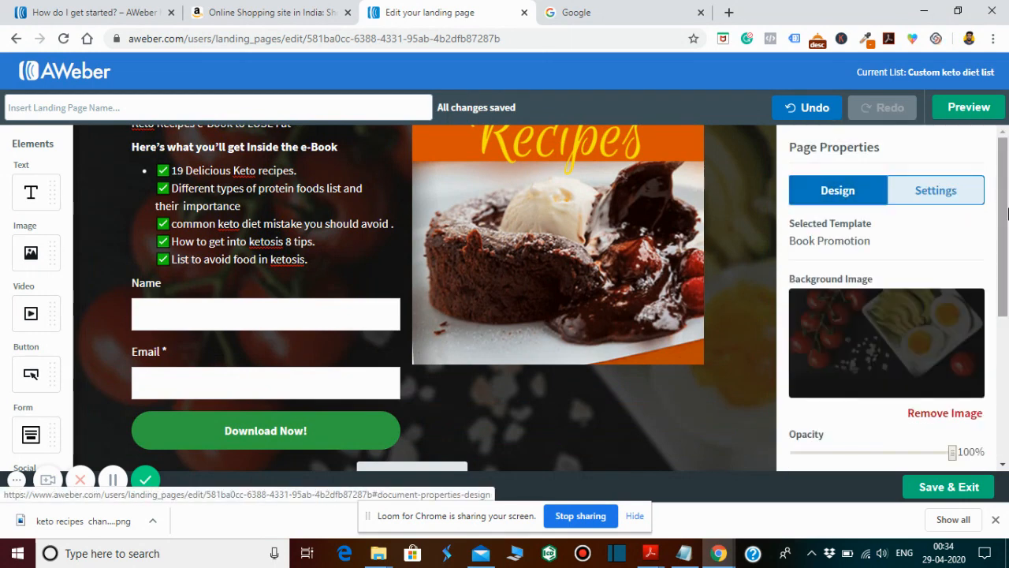
{"action": "left_click_drag", "start_coordinate": [1006, 214], "coordinate": [1007, 336]}
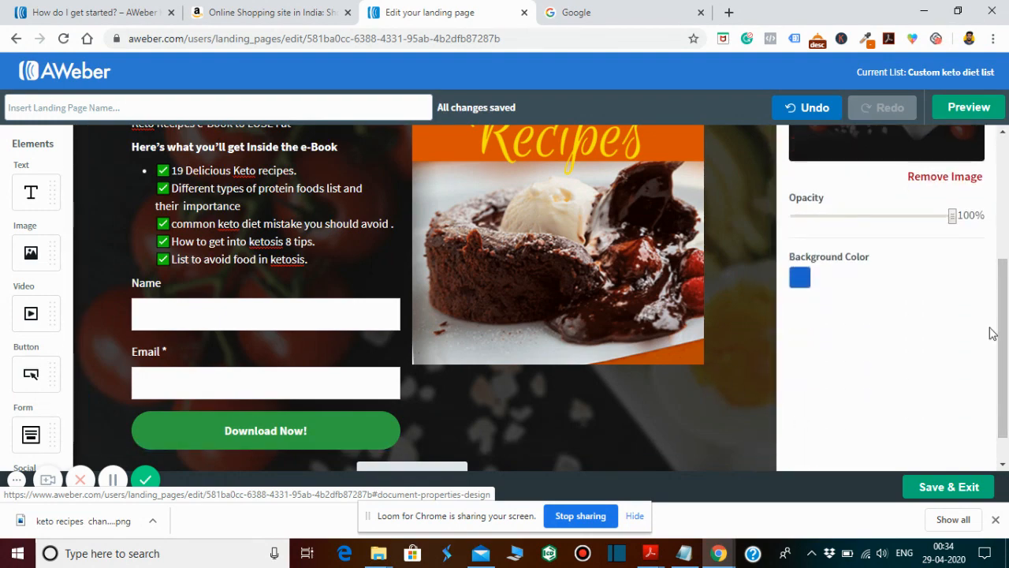
{"action": "left_click_drag", "start_coordinate": [1002, 334], "coordinate": [1002, 355]}
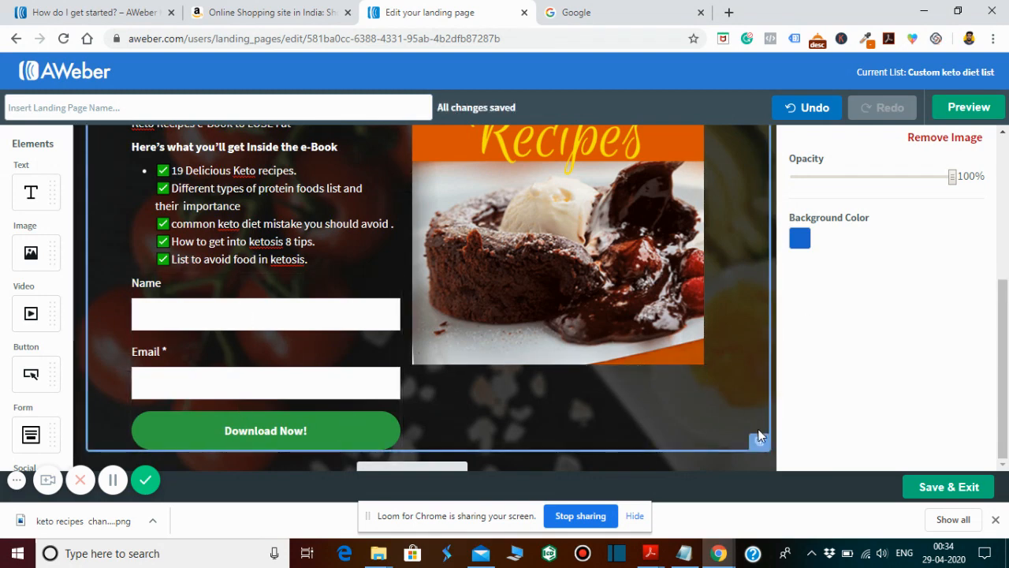
- Delete the image placeholder from the row below the sign-up form
{"action": "left_click", "coordinate": [738, 348]}
{"action": "scroll", "coordinate": [738, 349], "scroll_direction": "down", "scroll_amount": 2}
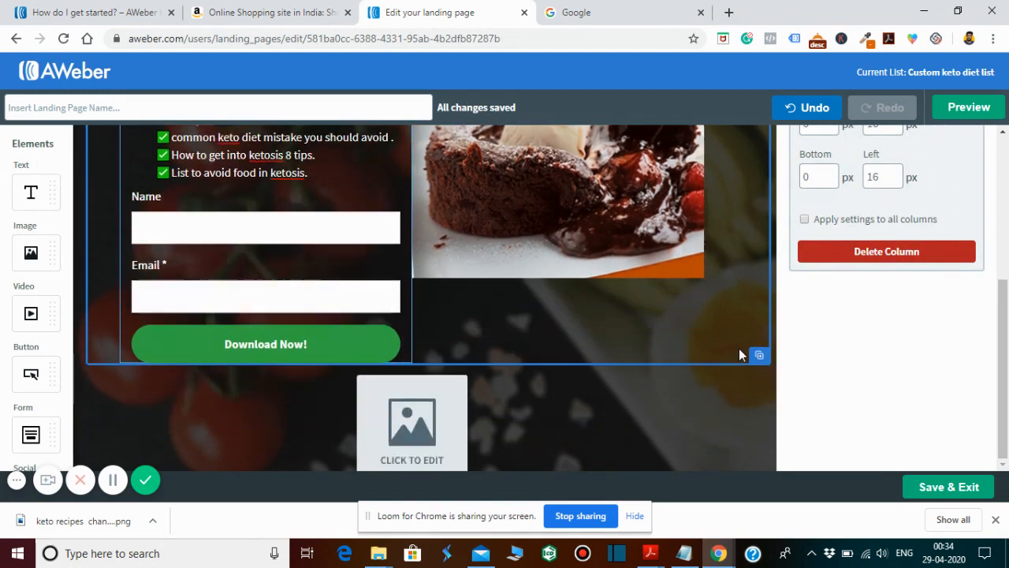
{"action": "mouse_move", "coordinate": [502, 423]}
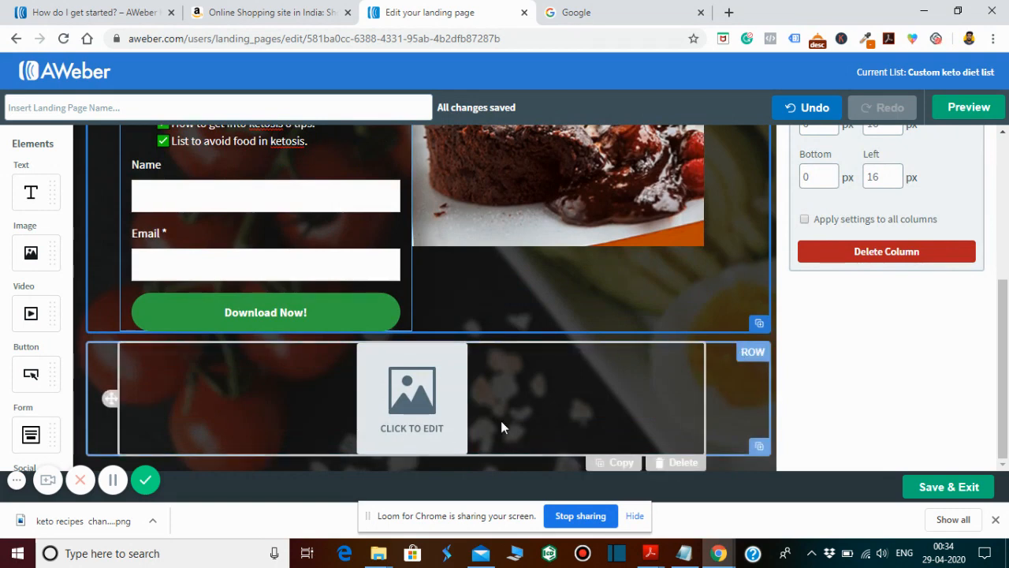
{"action": "left_click", "coordinate": [667, 462]}
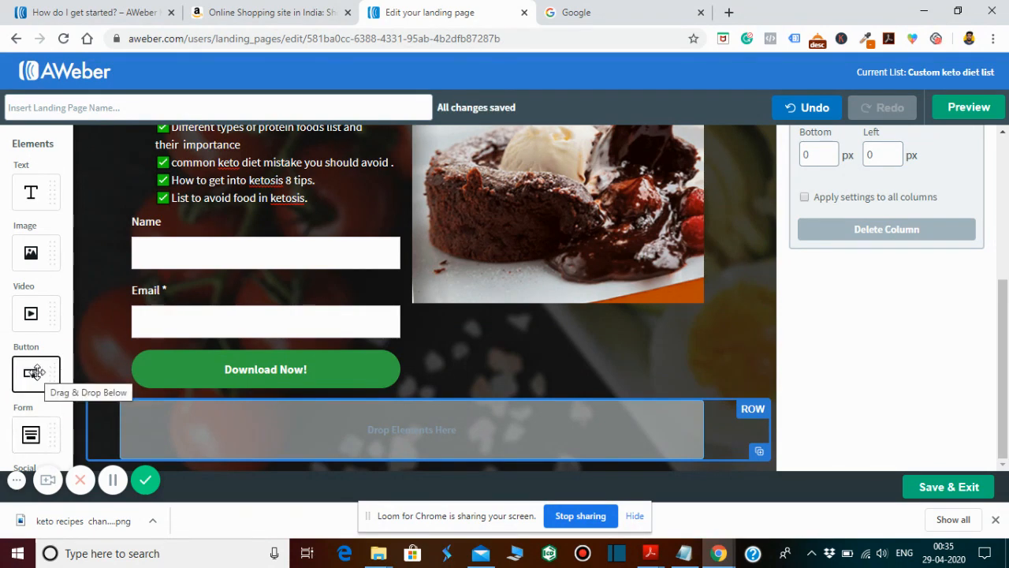
- Try a button element in the empty row below the sign-up form, opening its text for editing, and remove it again
{"action": "left_click_drag", "start_coordinate": [34, 373], "coordinate": [416, 441]}
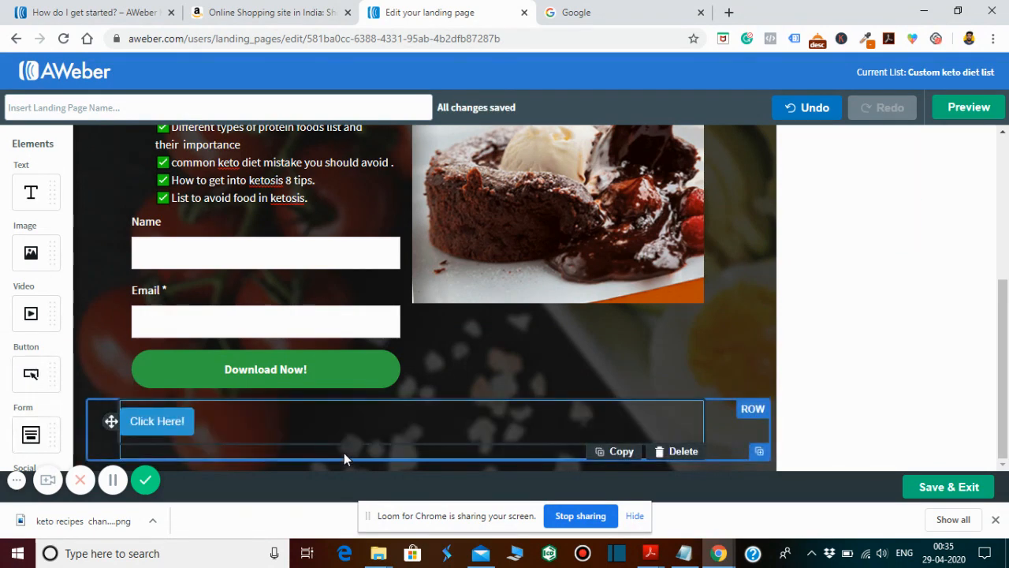
{"action": "left_click", "coordinate": [175, 418]}
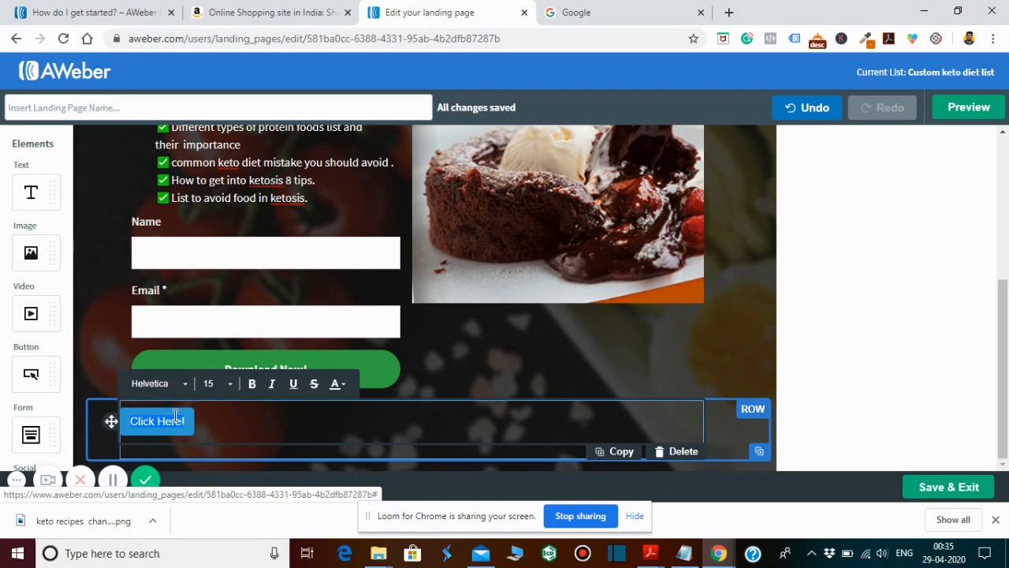
{"action": "left_click", "coordinate": [670, 452]}
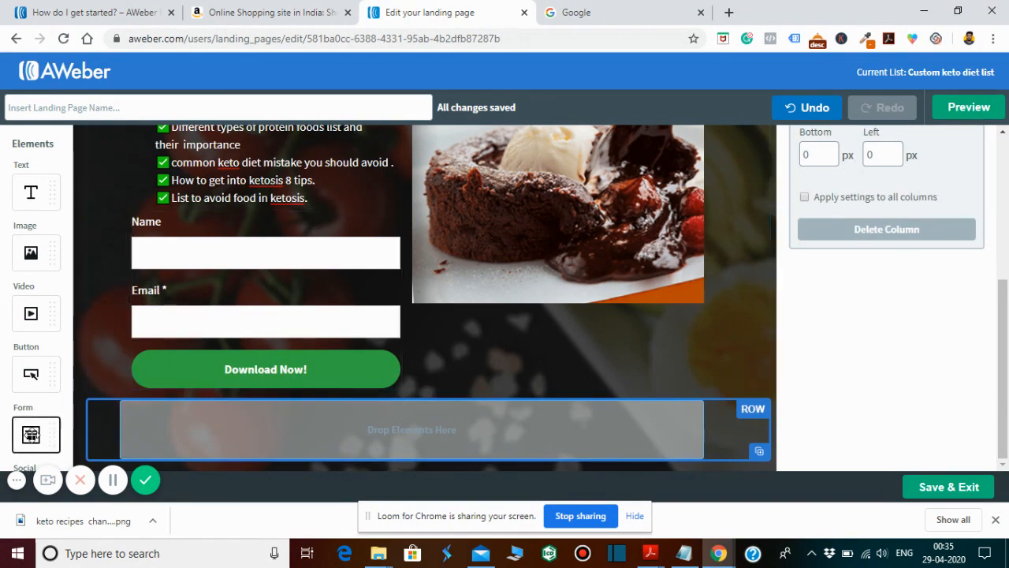
- Add a form element to the empty row below the Download Now! button
{"action": "left_click_drag", "start_coordinate": [30, 435], "coordinate": [389, 443]}
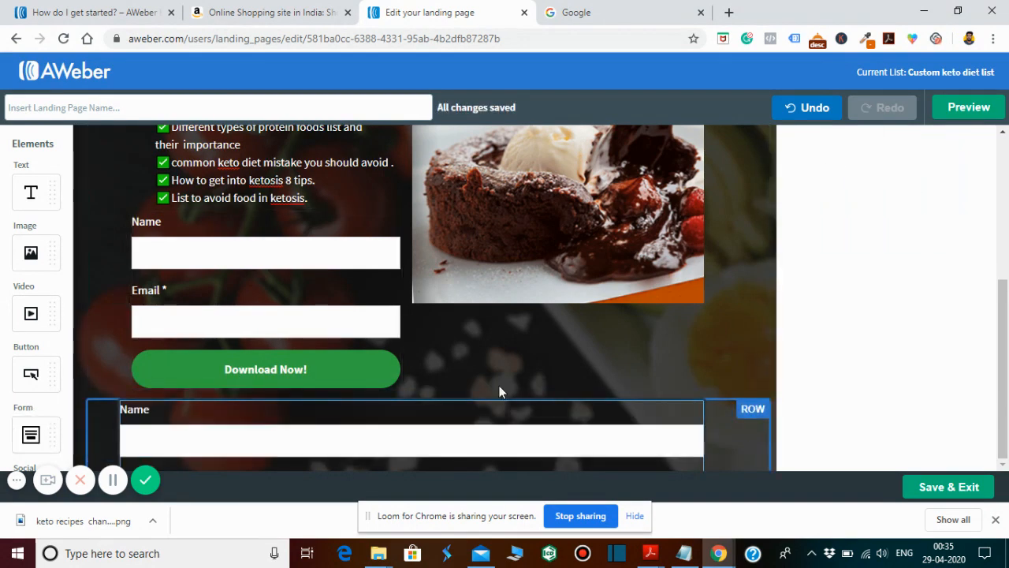
{"action": "left_click", "coordinate": [747, 409]}
{"action": "scroll", "coordinate": [746, 409], "scroll_direction": "down", "scroll_amount": 3}
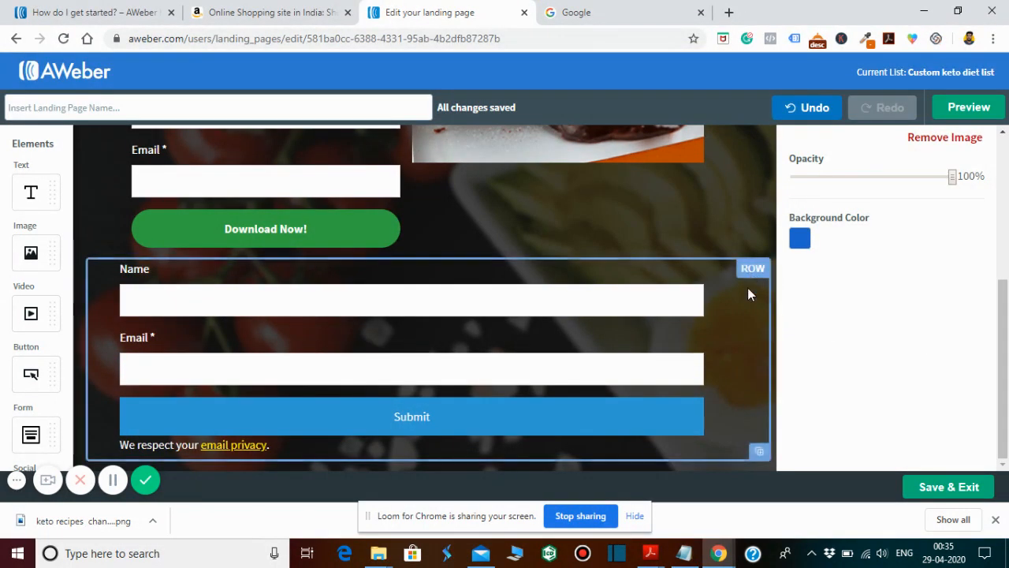
- Duplicate the row containing the new form and delete the form element from the copied row
{"action": "left_click", "coordinate": [759, 454]}
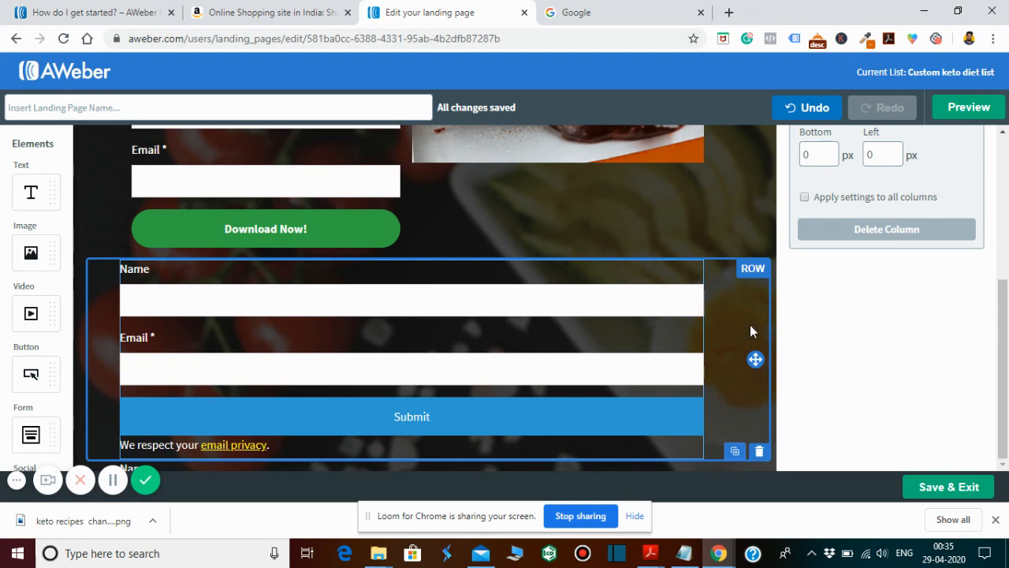
{"action": "scroll", "coordinate": [717, 405], "scroll_direction": "down", "scroll_amount": 3}
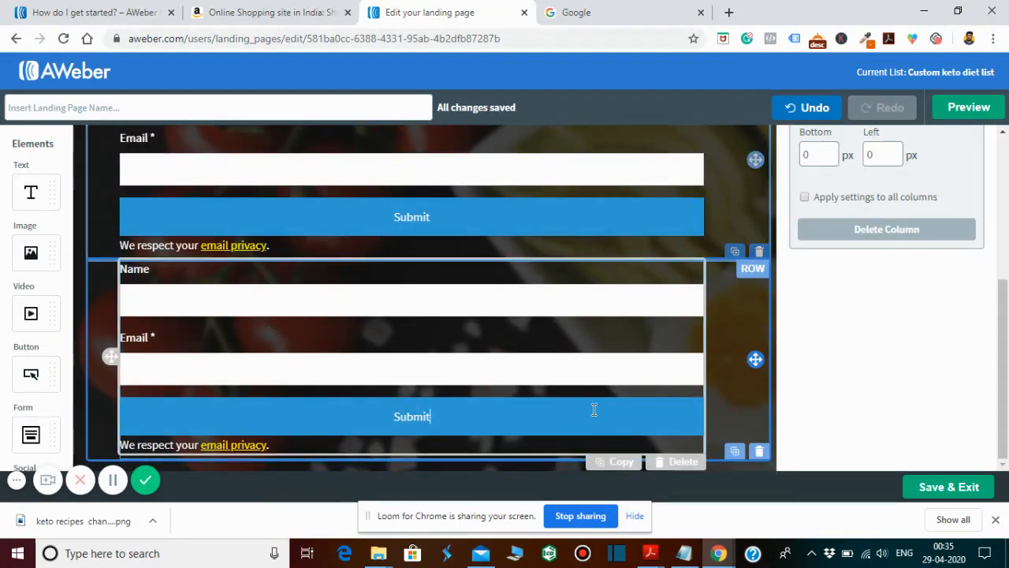
{"action": "left_click", "coordinate": [678, 463]}
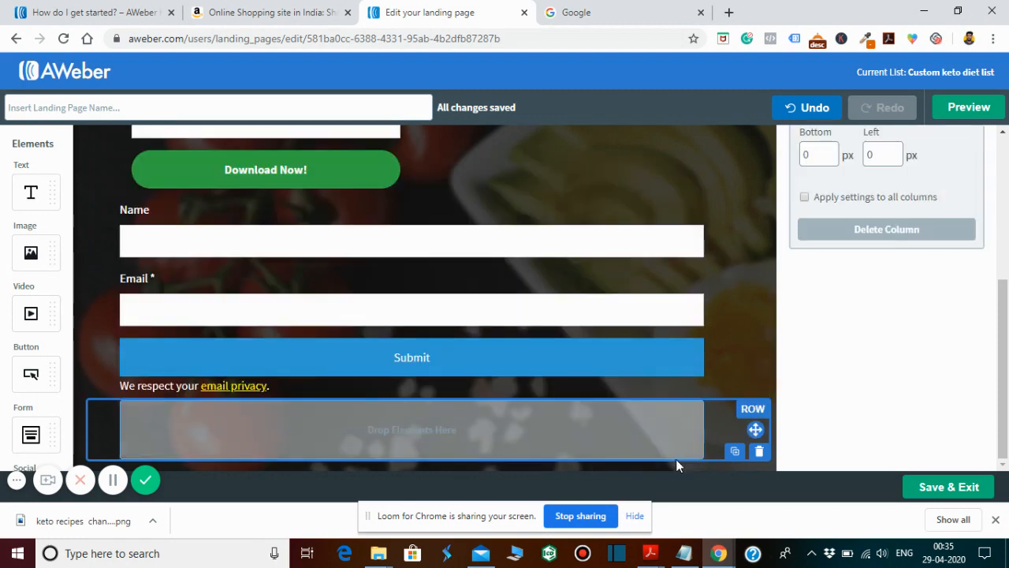
- Try a text element in the empty copied row and remove it again
{"action": "left_click_drag", "start_coordinate": [36, 198], "coordinate": [406, 454]}
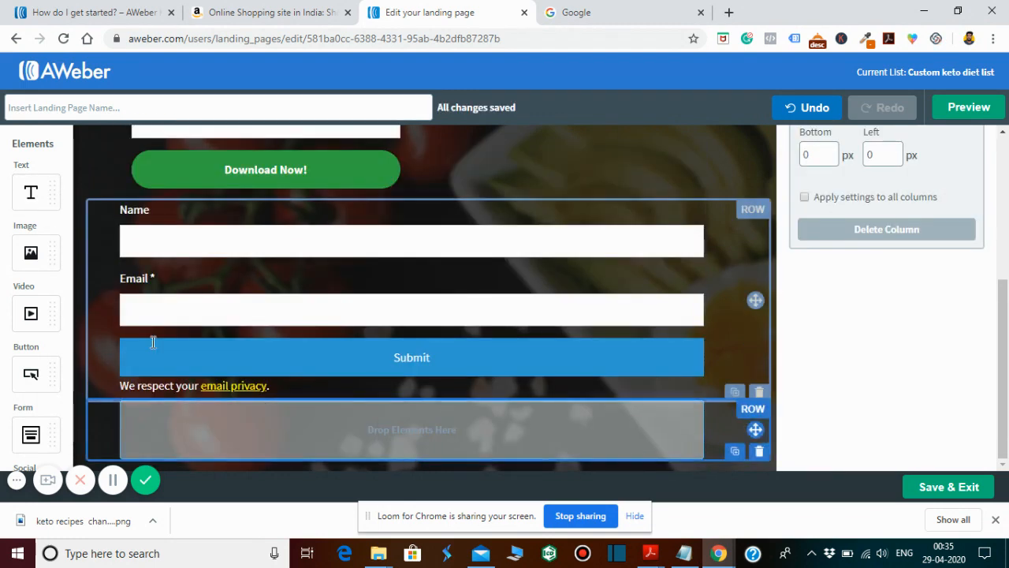
{"action": "left_click", "coordinate": [415, 432]}
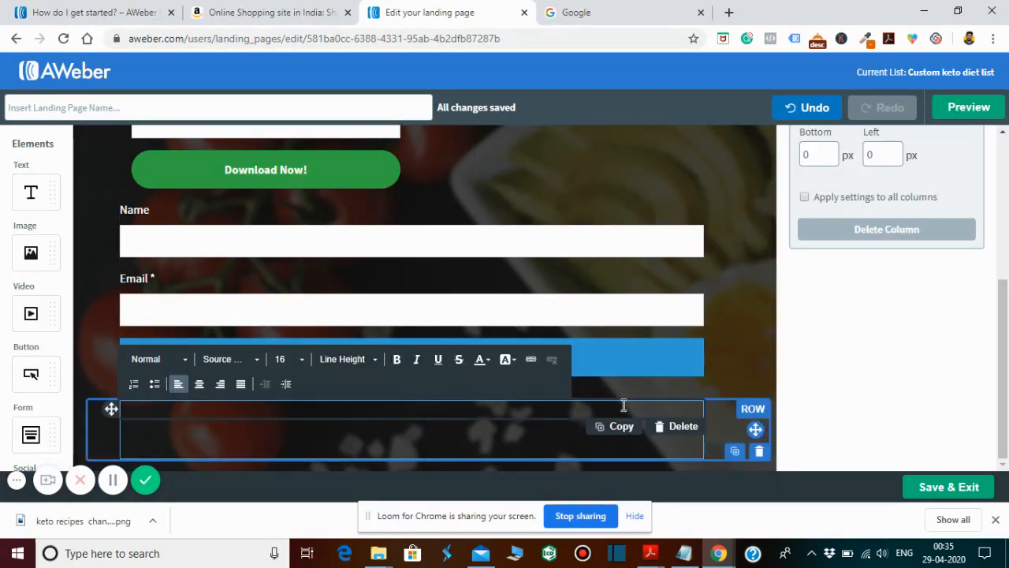
{"action": "left_click", "coordinate": [676, 428]}
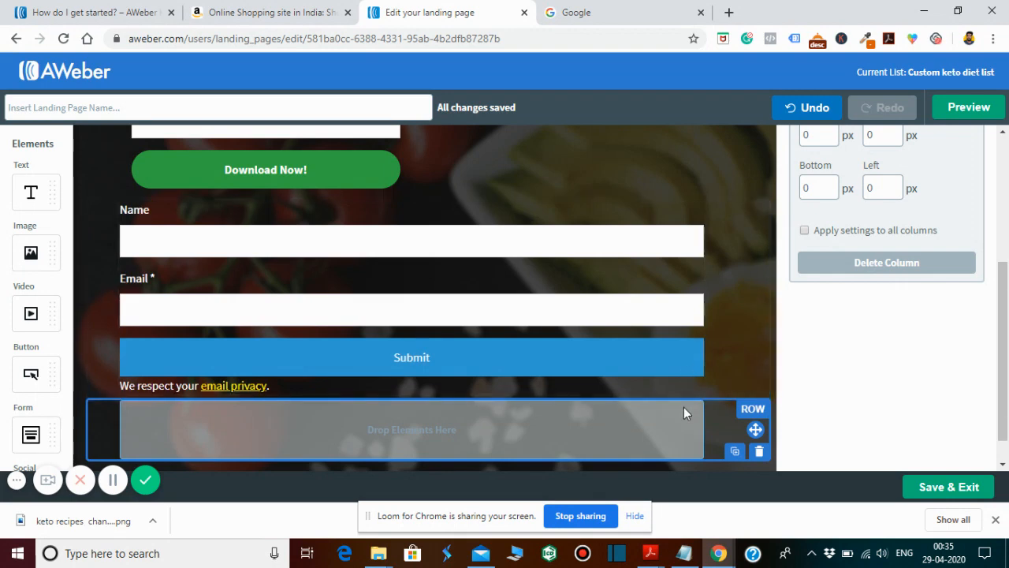
- Delete the blue Submit form from the row directly below the Download Now! button and bring up the page properties
{"action": "left_click", "coordinate": [658, 384]}
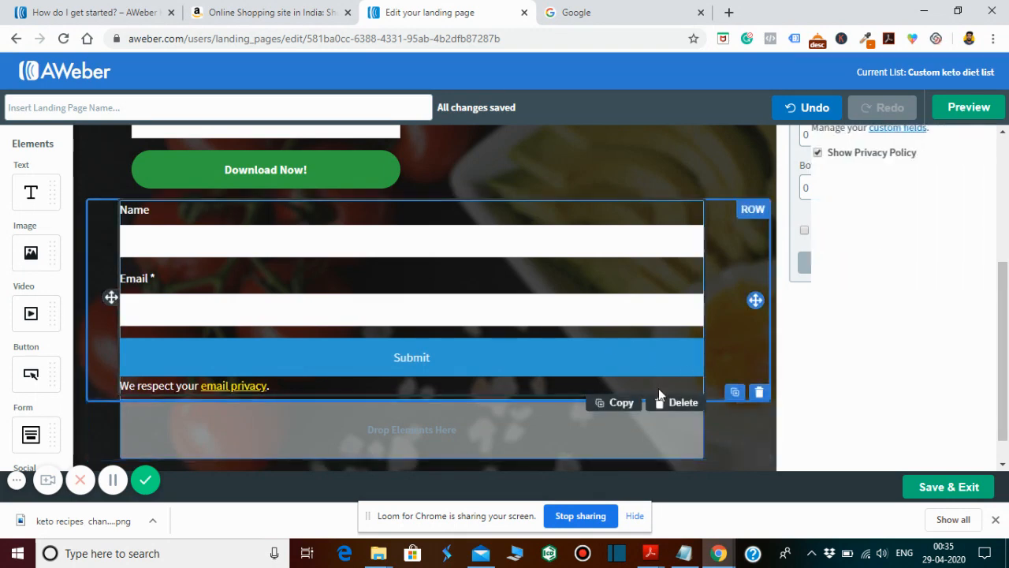
{"action": "left_click", "coordinate": [666, 403]}
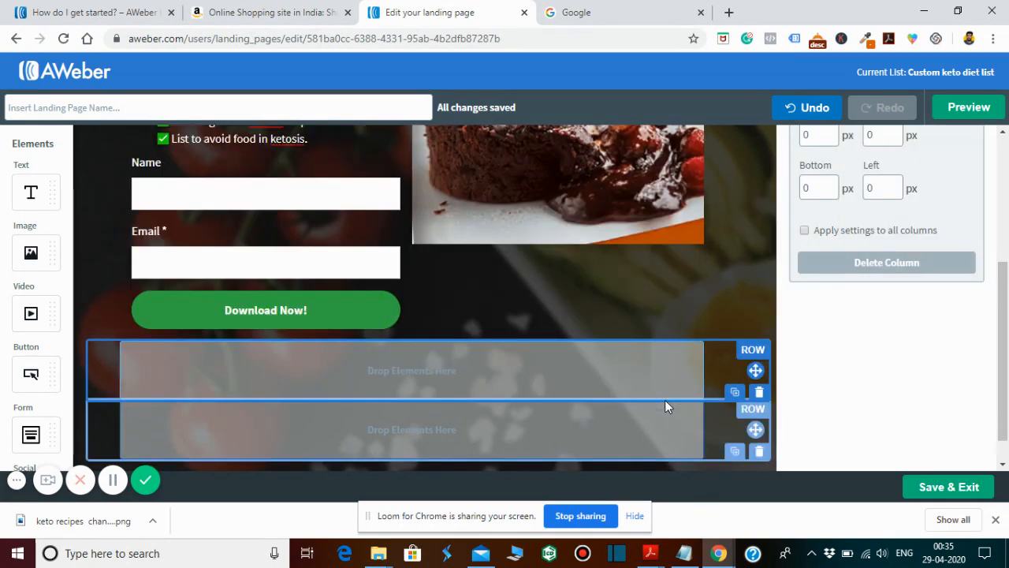
{"action": "left_click_drag", "start_coordinate": [1002, 345], "coordinate": [997, 249]}
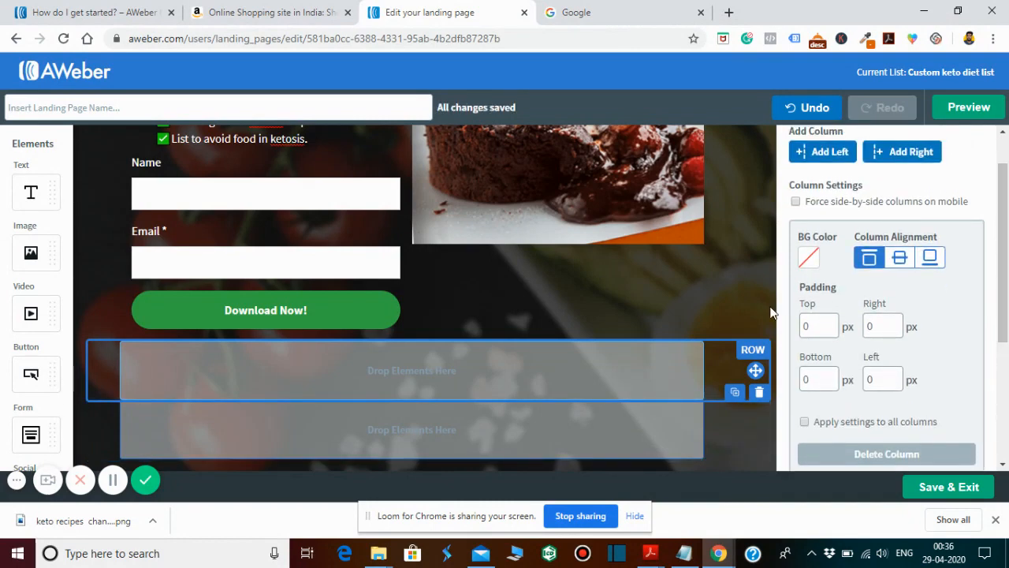
{"action": "left_click", "coordinate": [771, 313]}
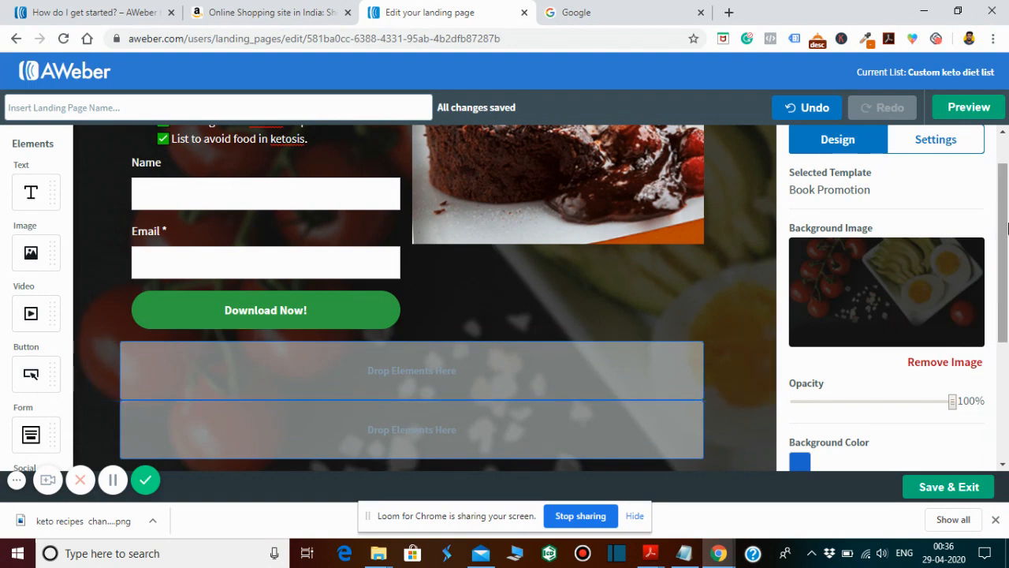
{"action": "scroll", "coordinate": [1007, 181], "scroll_direction": "up", "scroll_amount": 1}
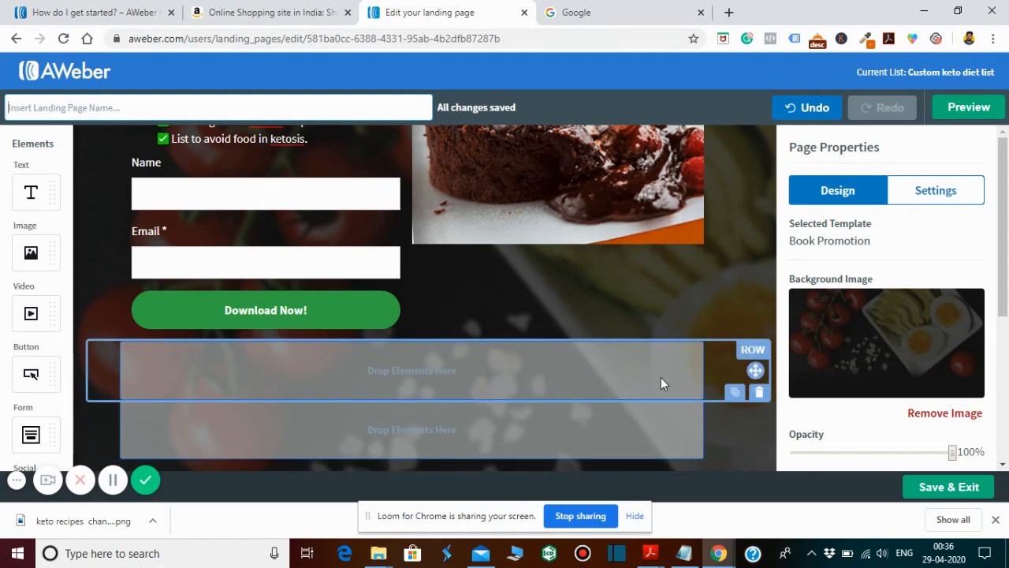
- Delete the upper of the two empty rows below the Download Now! button and select the remaining empty row
{"action": "left_click", "coordinate": [586, 382]}
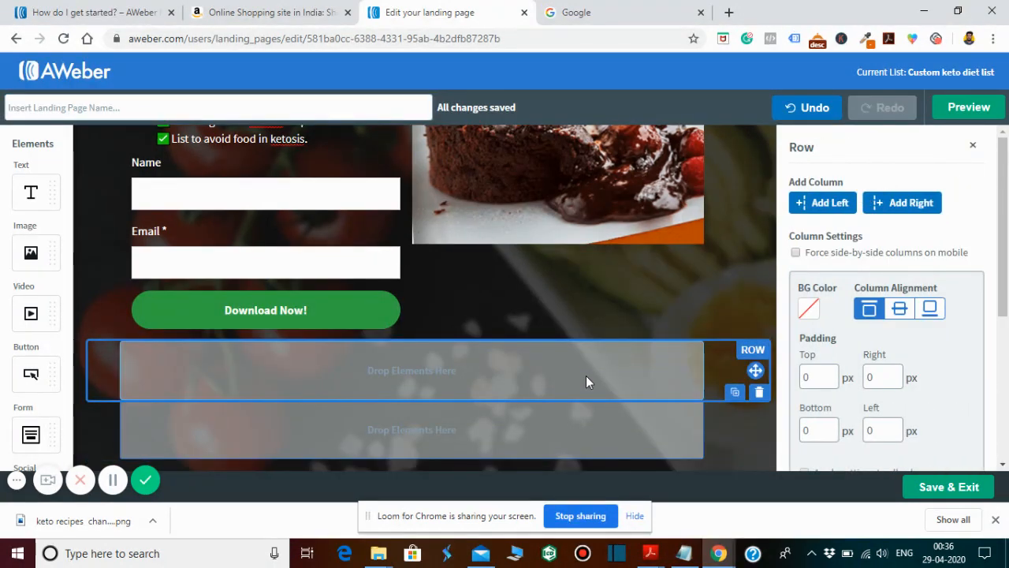
{"action": "left_click", "coordinate": [758, 391]}
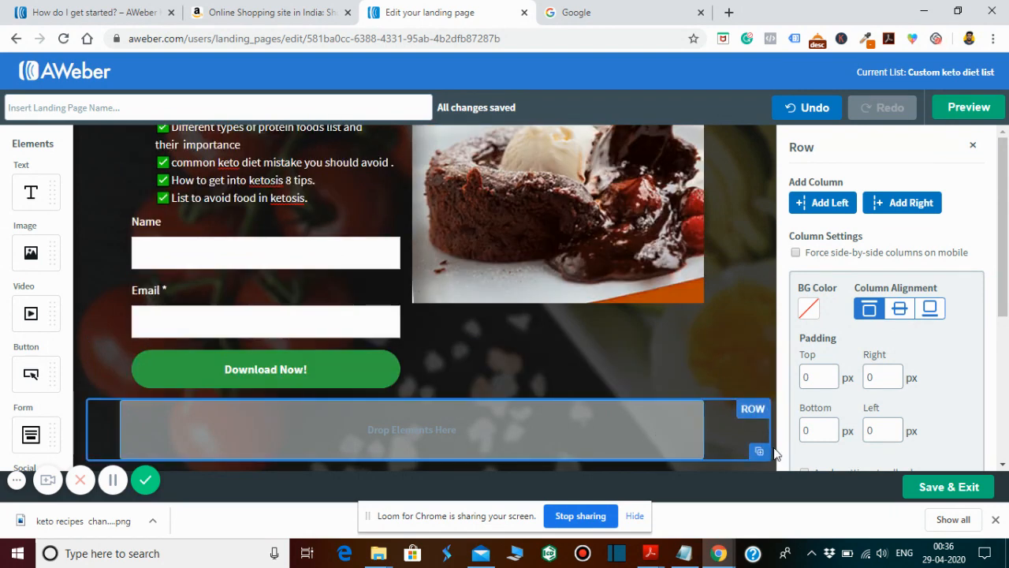
{"action": "left_click", "coordinate": [758, 447]}
{"action": "left_click", "coordinate": [692, 334]}
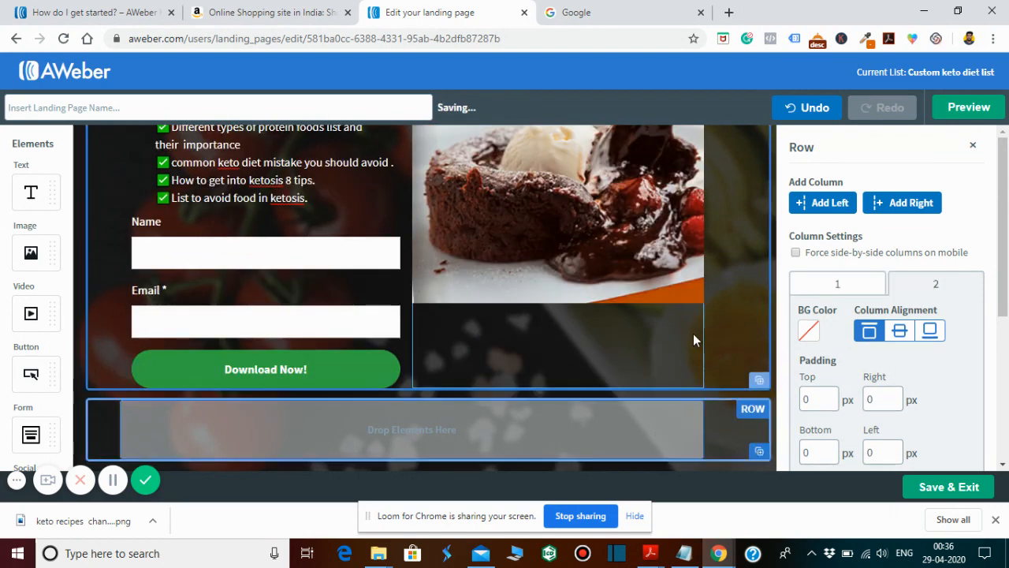
{"action": "left_click", "coordinate": [746, 420]}
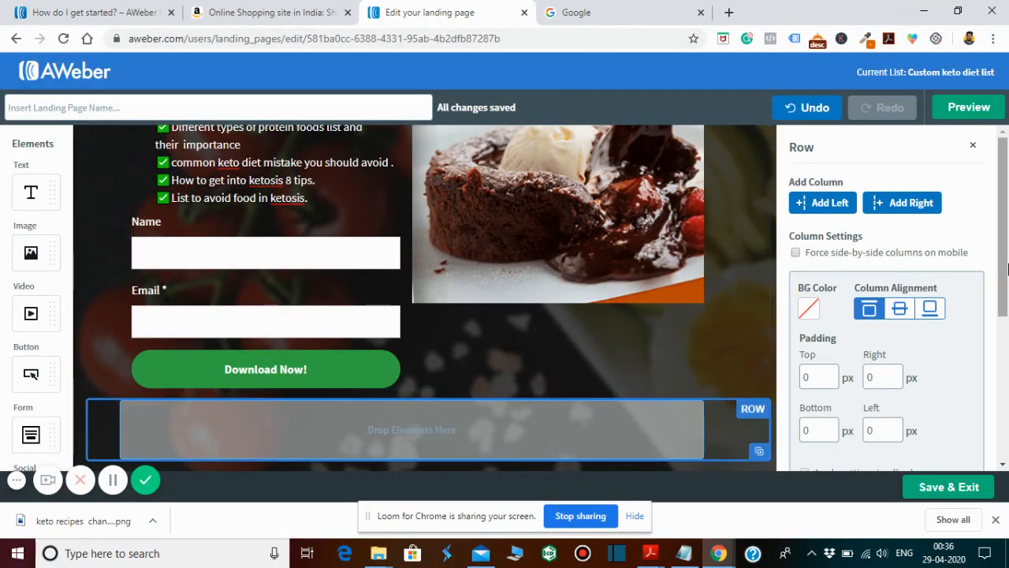
- Preview the landing page in desktop and mobile device view, check the mobile layout down to the recipe image, and return to the editor
{"action": "left_click", "coordinate": [974, 105]}
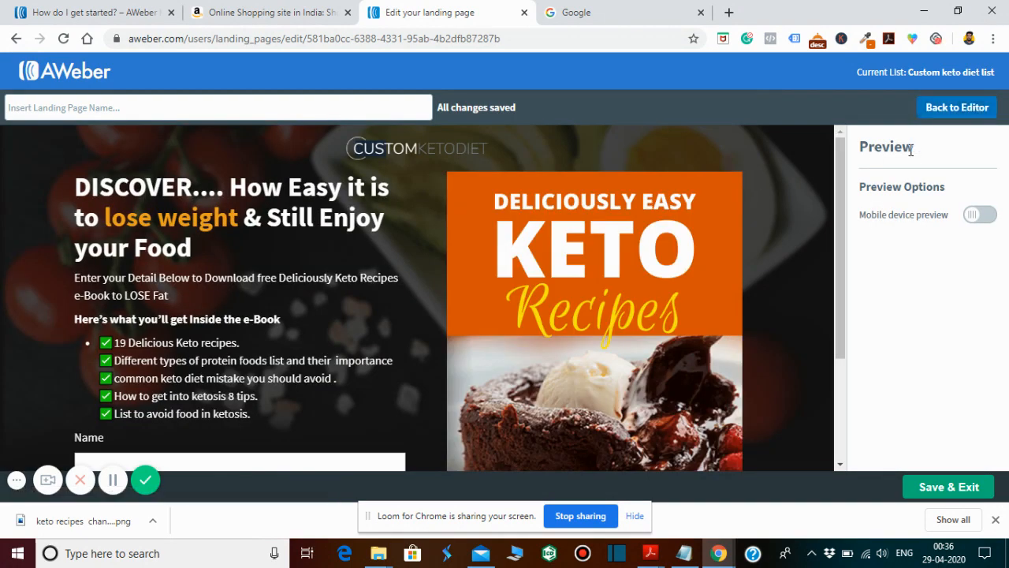
{"action": "left_click", "coordinate": [978, 215]}
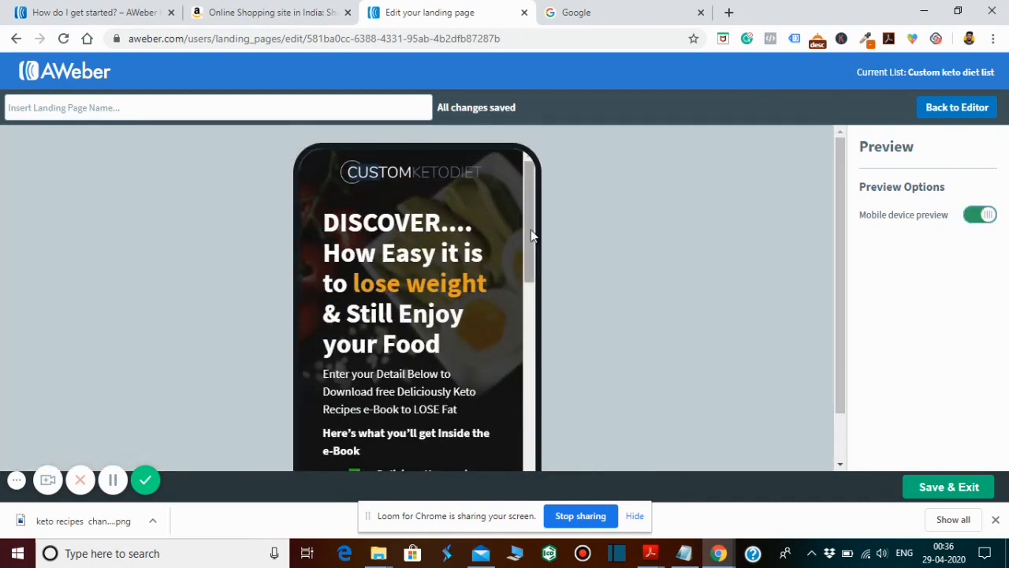
{"action": "left_click_drag", "start_coordinate": [531, 230], "coordinate": [535, 480]}
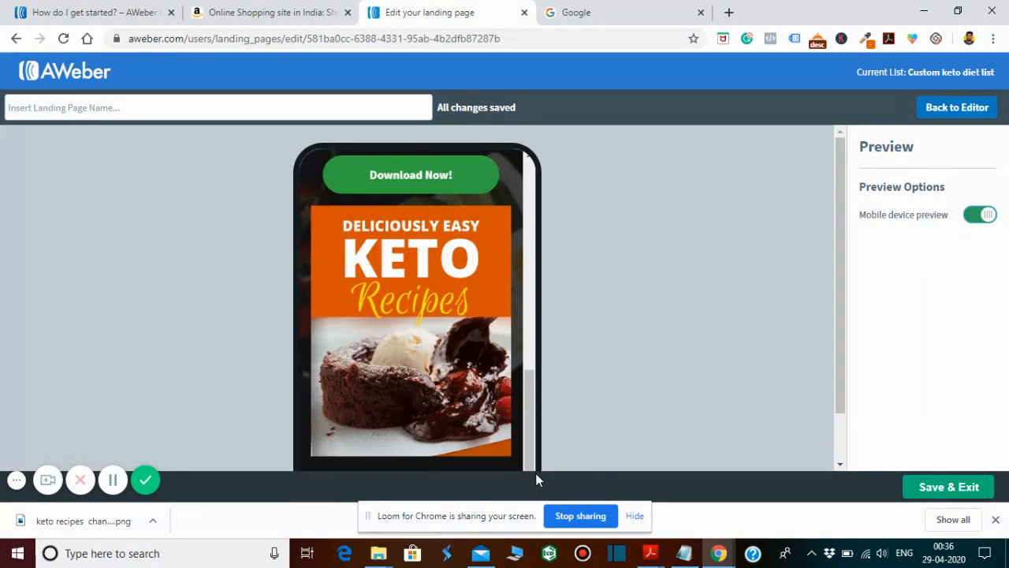
{"action": "left_click", "coordinate": [990, 216]}
{"action": "left_click", "coordinate": [959, 109]}
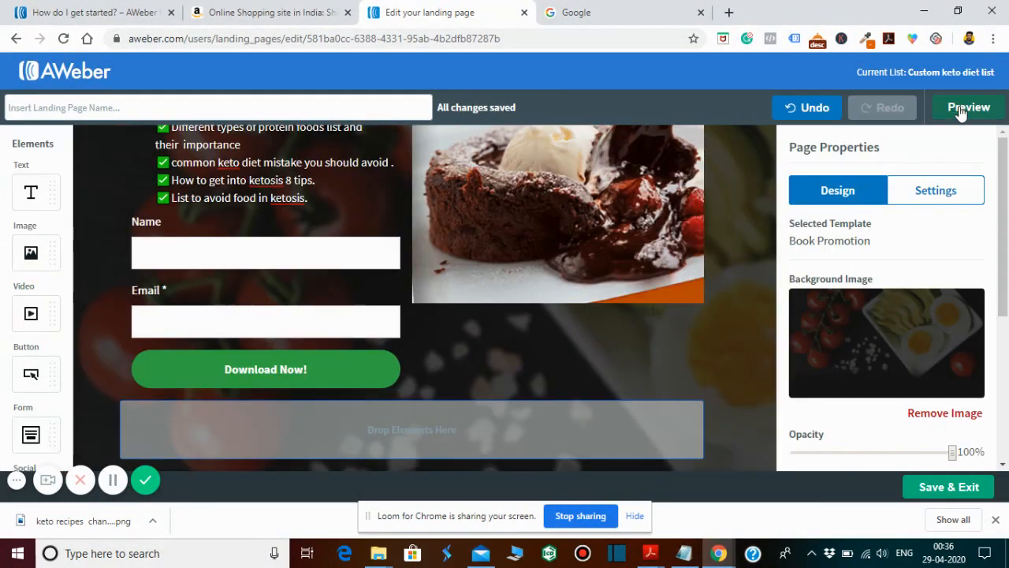
- Save and exit the landing page, and reopen Untitled Landing Page for editing from the landing page list
{"action": "left_click", "coordinate": [938, 488]}
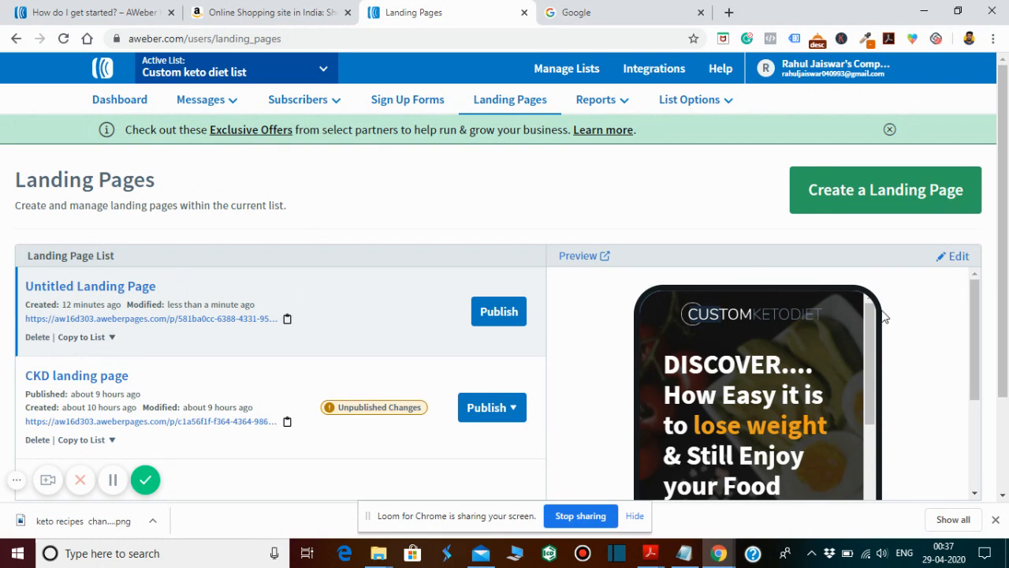
{"action": "left_click", "coordinate": [957, 257]}
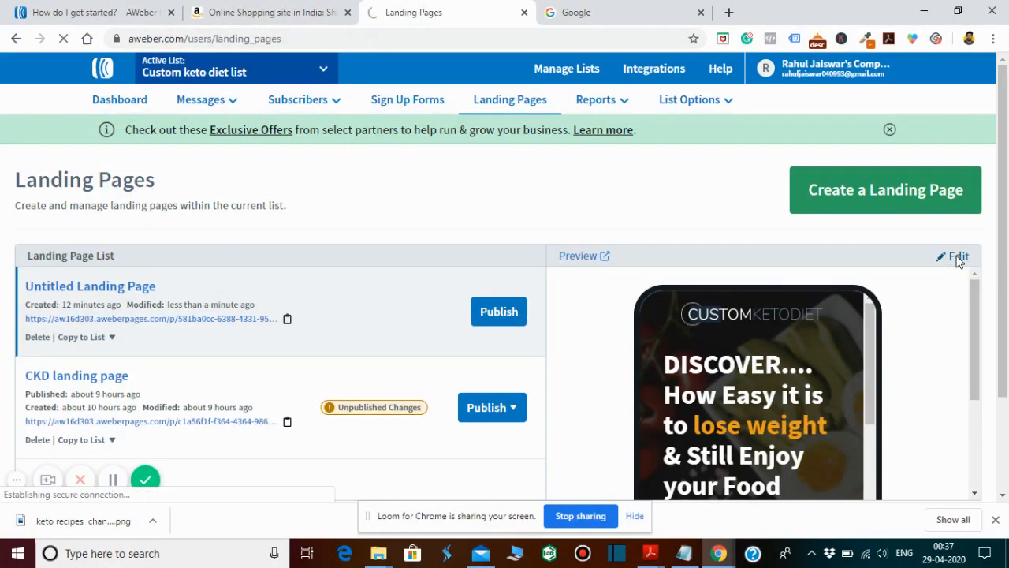